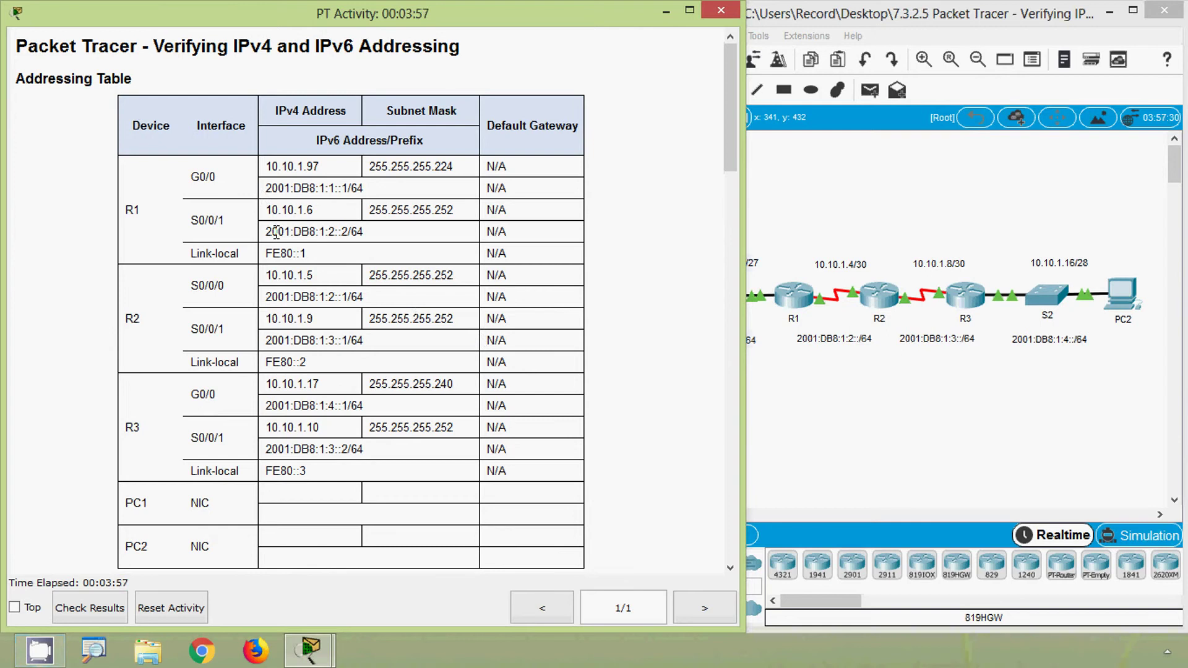
- Go through the activity instructions down to Part 1 and open the Command Prompt on PC1
scroll(270, 272, "down", 1)
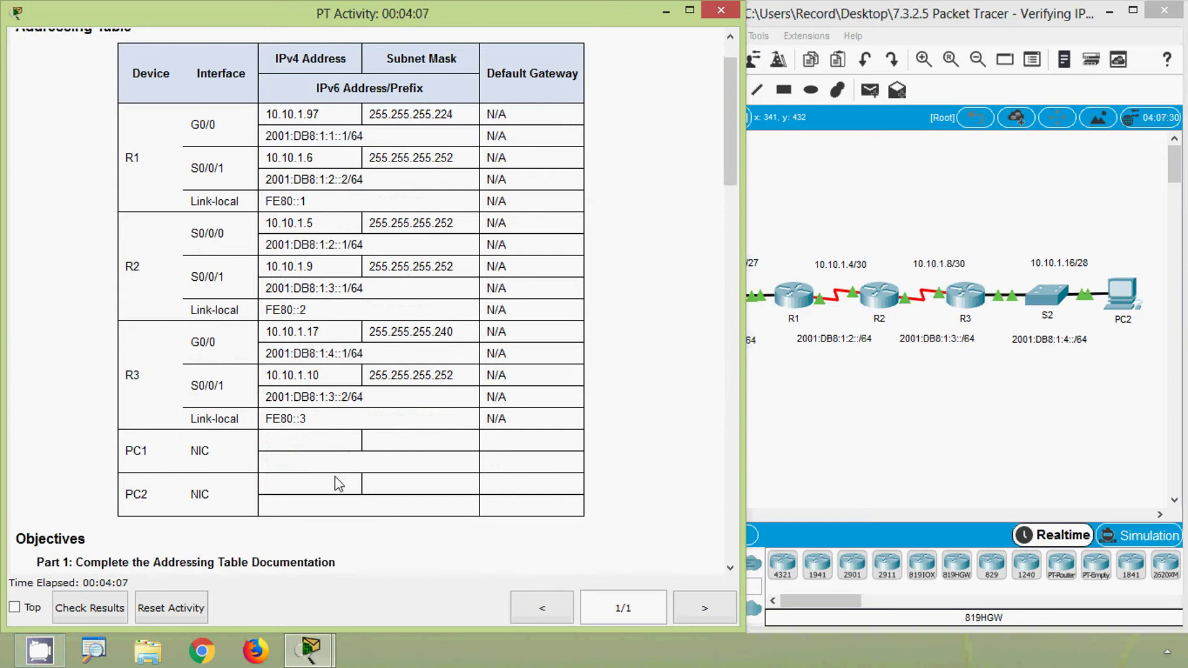
scroll(337, 480, "down", 3)
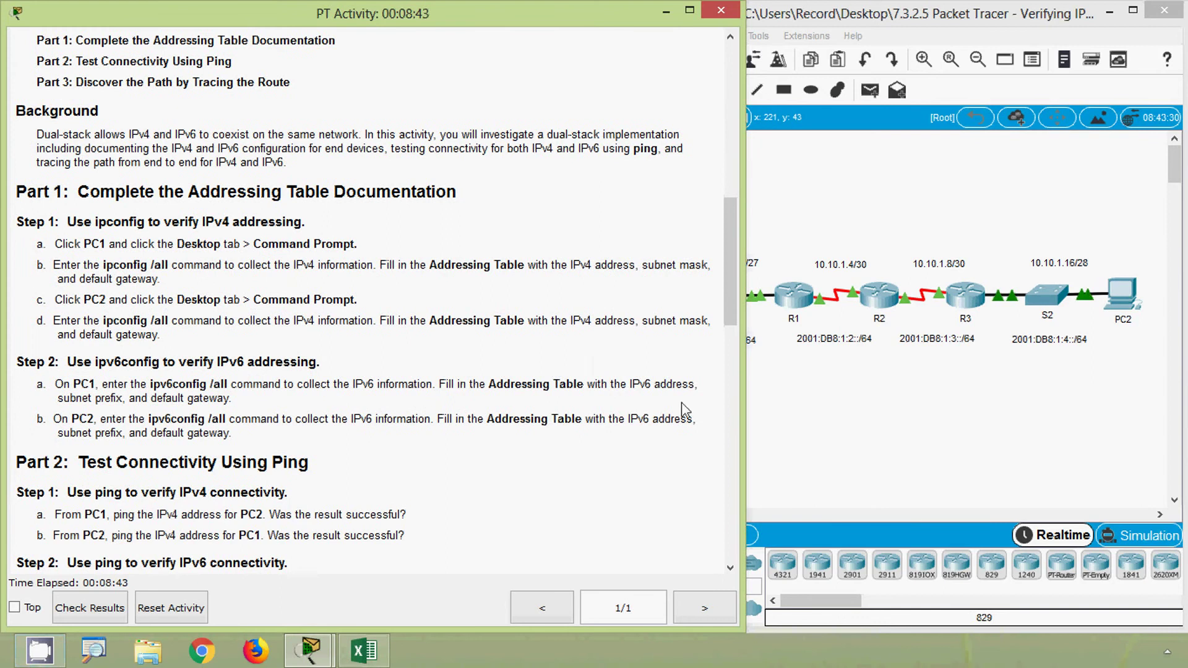
left_click(853, 456)
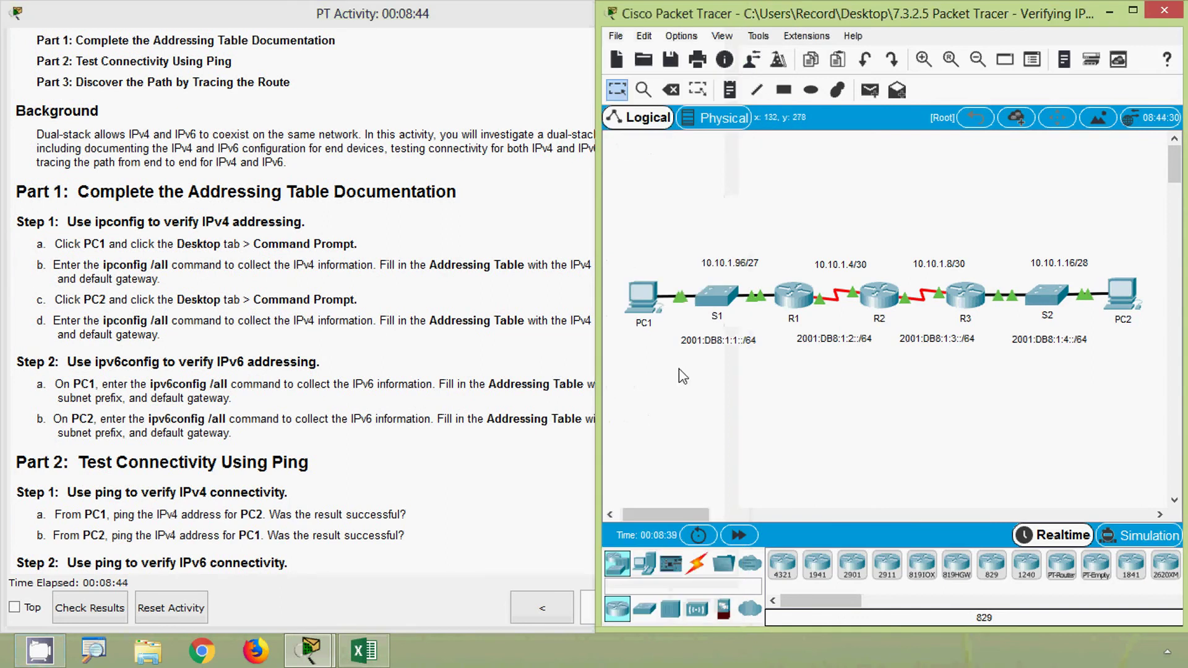
left_click(640, 299)
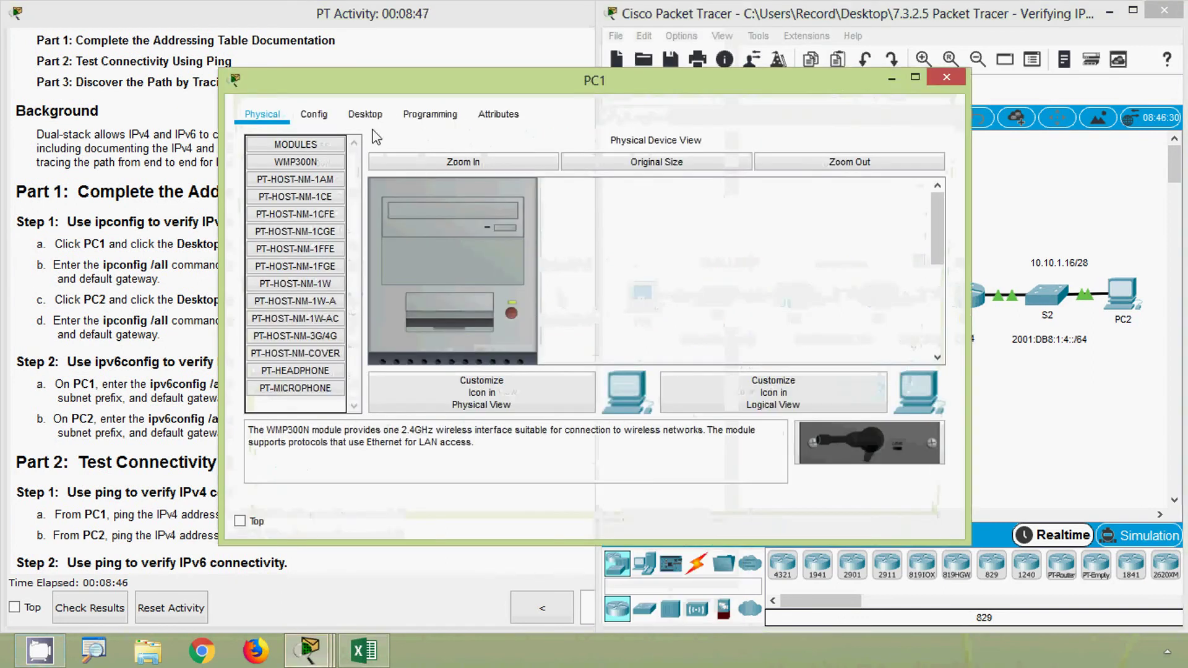
left_click(369, 121)
left_click(693, 187)
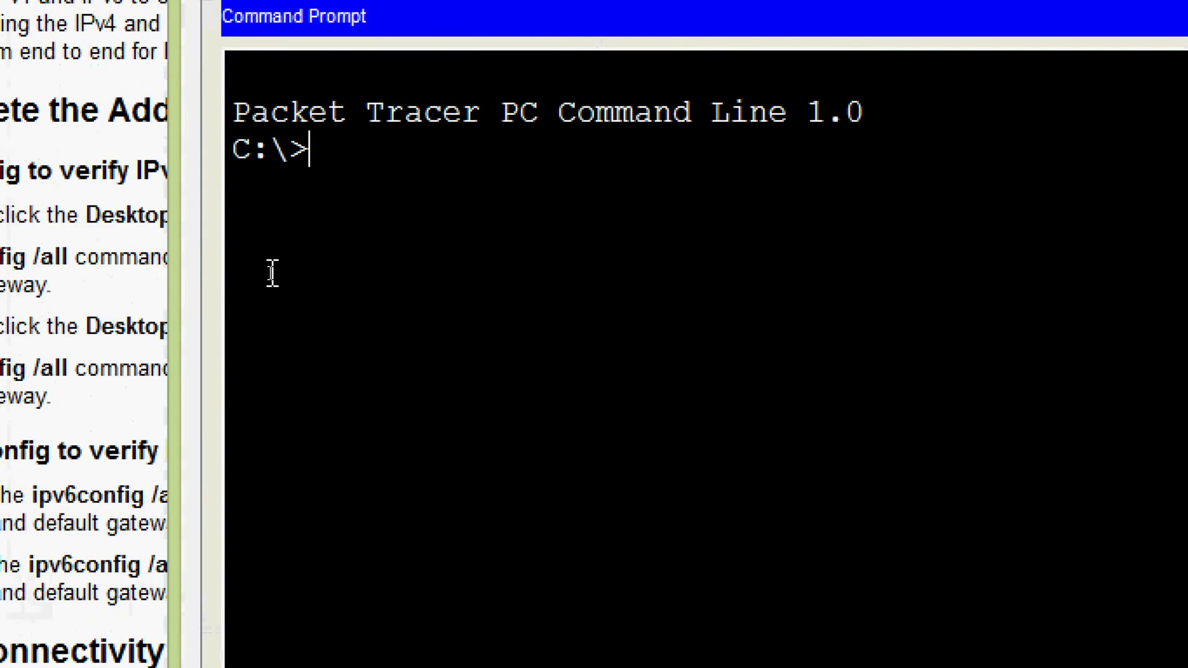
- Run ipconfig /all on PC1 and bring the FastEthernet0 connection details into view
type("ipconfig ")
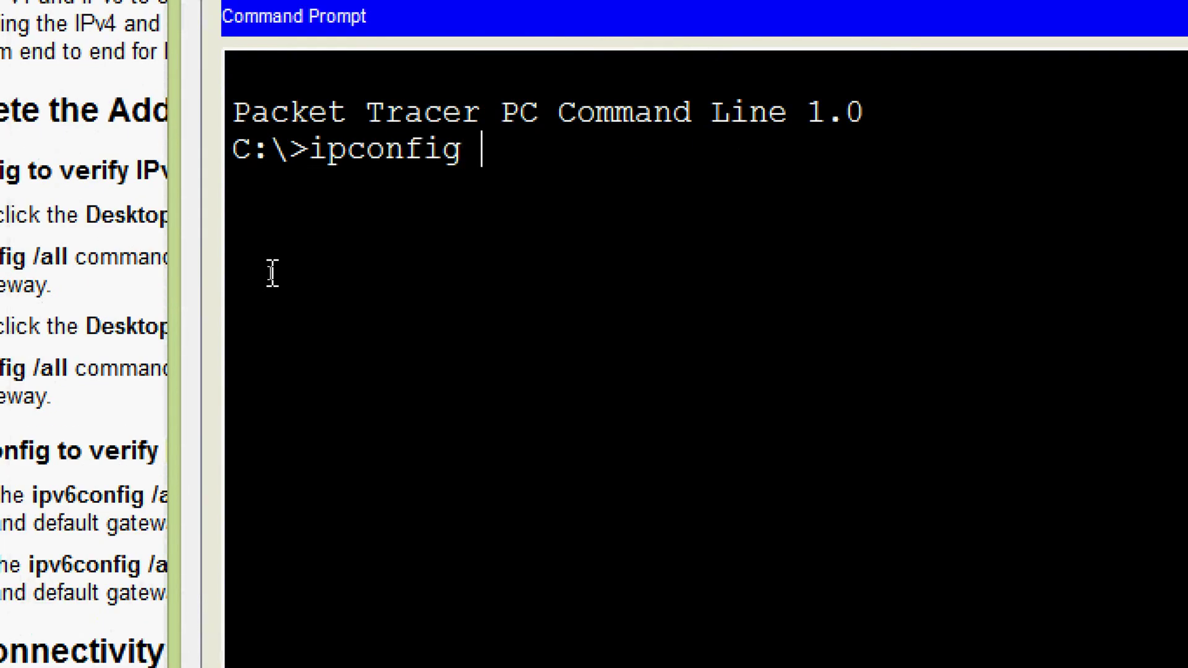
type("/all")
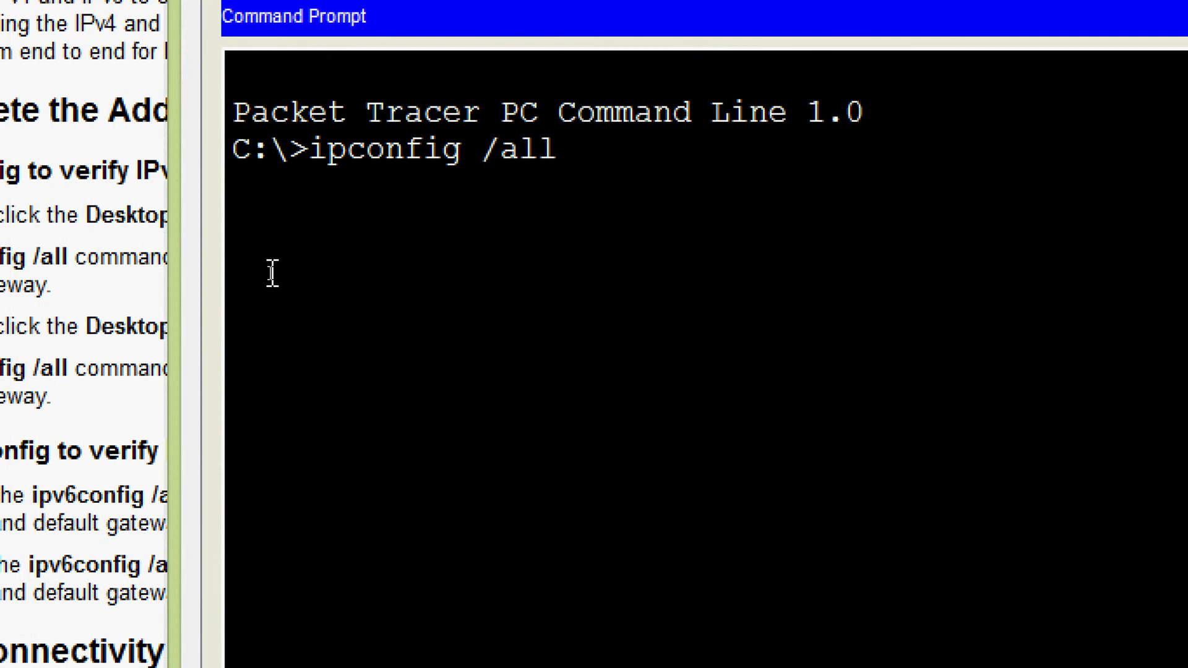
key("Return")
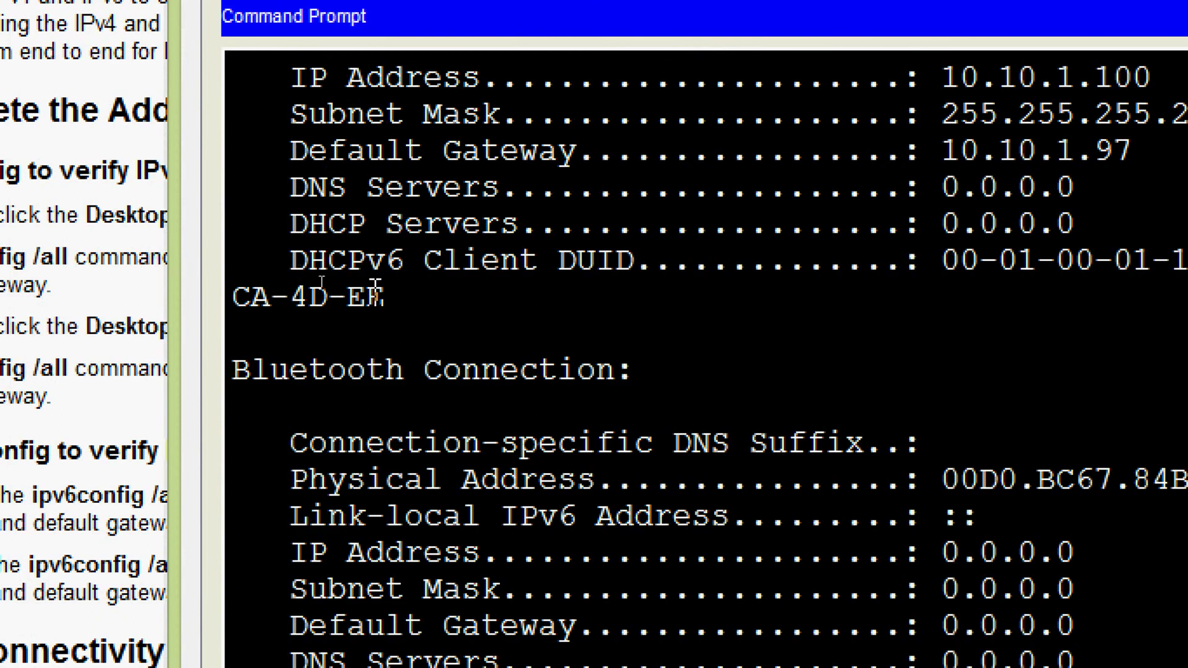
scroll(942, 330, "up", 1)
scroll(607, 302, "up", 2)
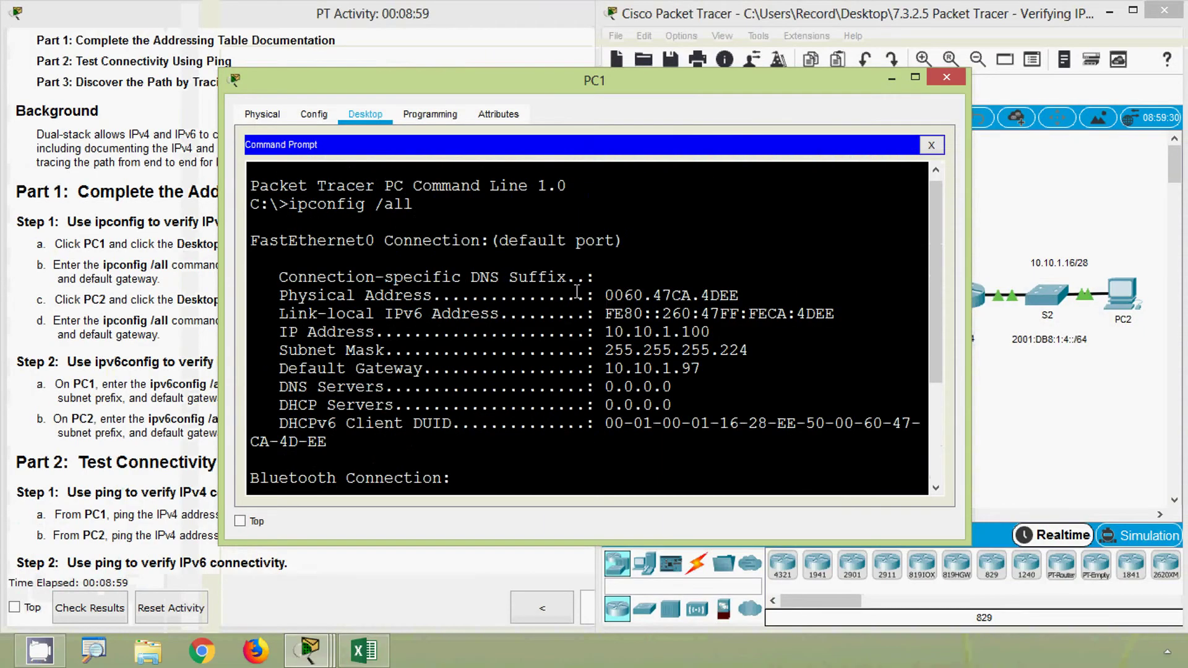
- Copy PC1's IP address 10.10.1.100 from the ipconfig output into cell C18 of the Excel addressing table
left_click_drag(281, 333, 607, 333)
left_click(711, 334)
right_click(633, 337)
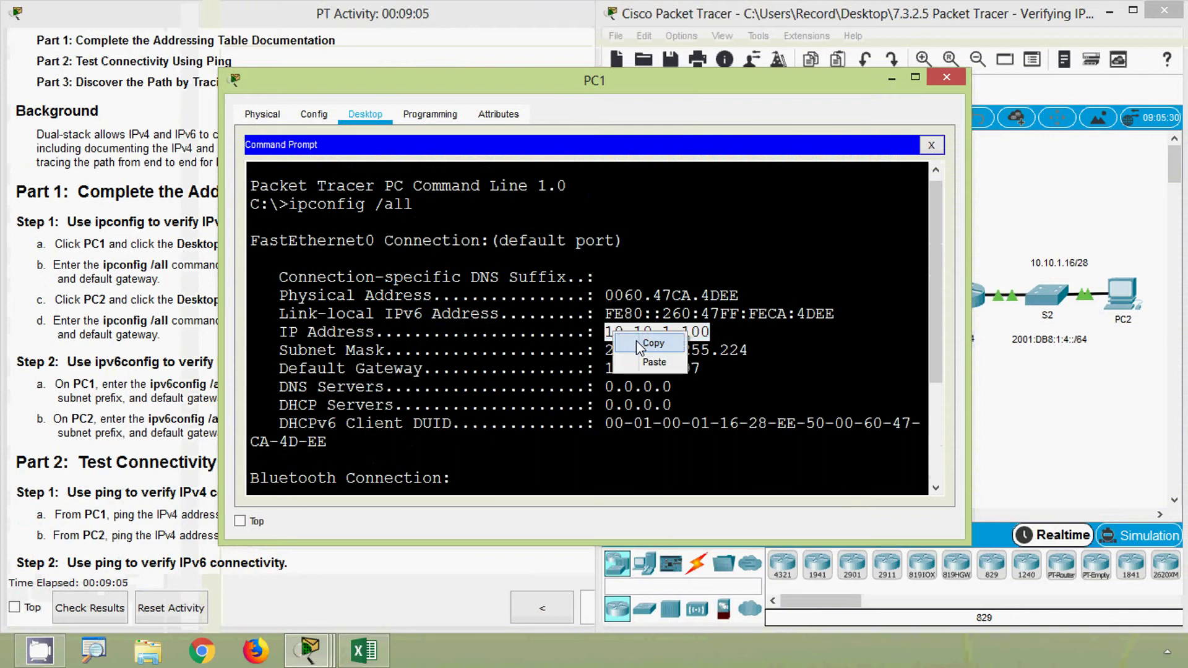
left_click(643, 343)
left_click(364, 650)
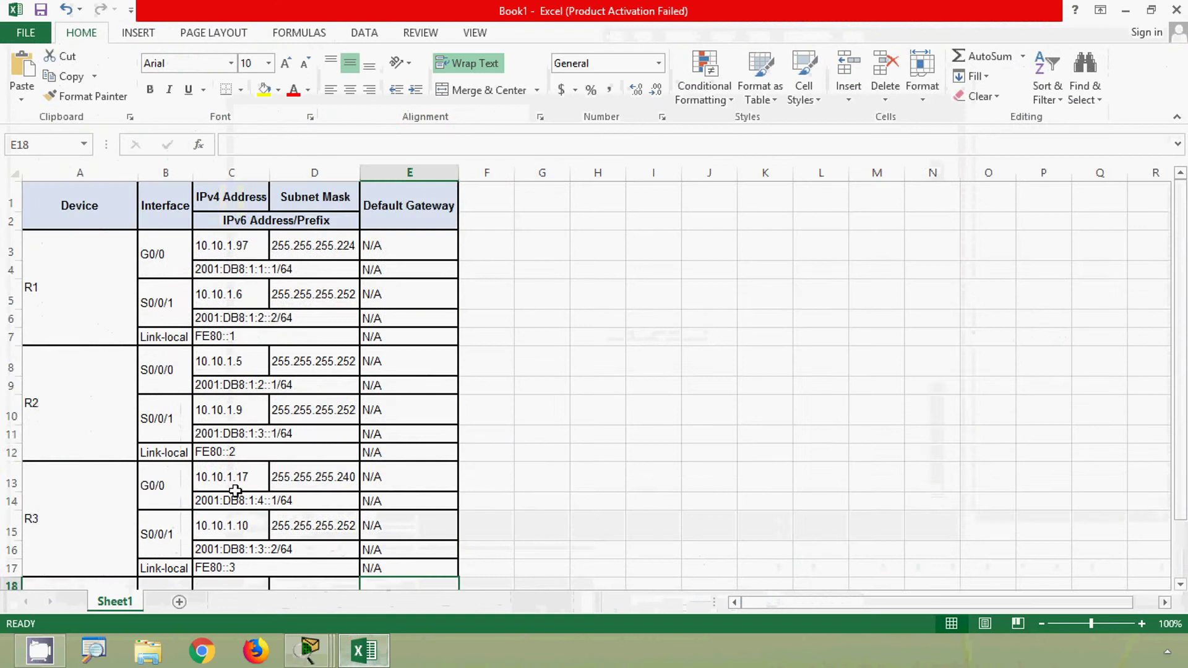
scroll(128, 467, "down", 3)
left_click(231, 374)
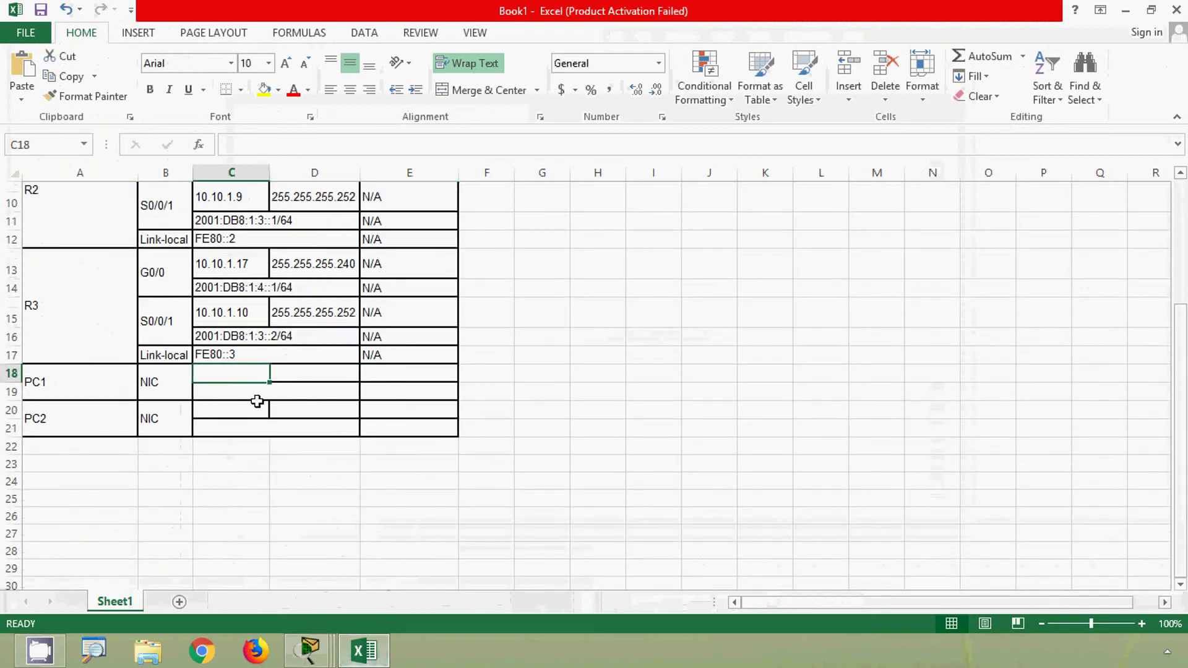
left_click(269, 146)
key("ctrl+v")
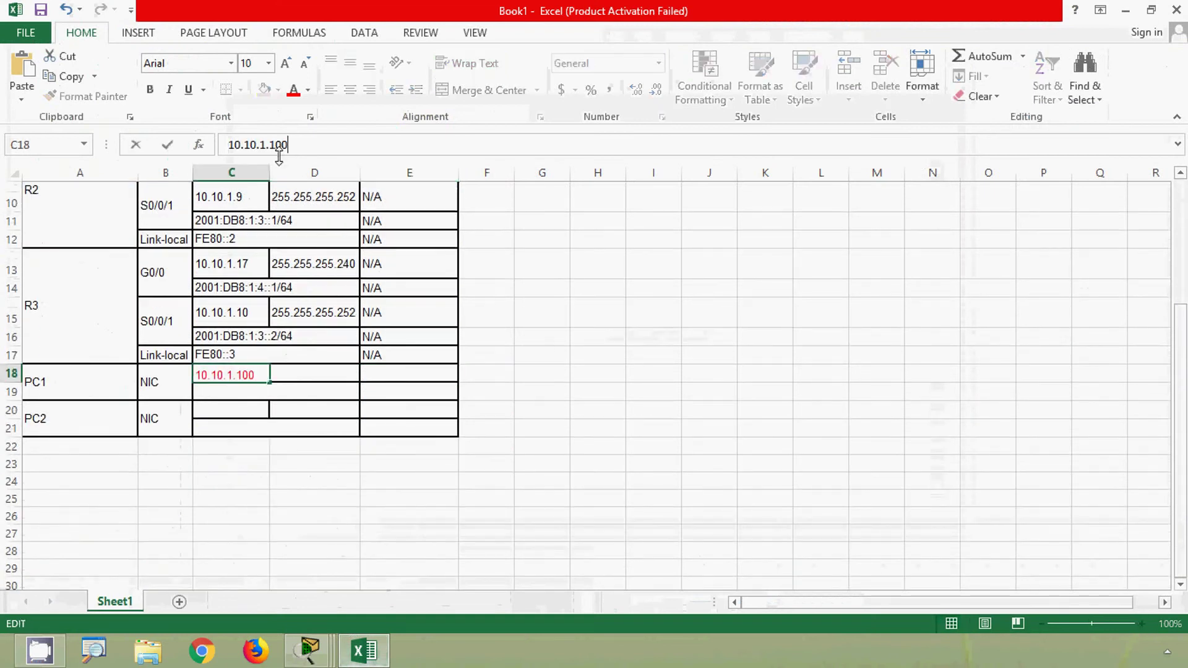
left_click(328, 373)
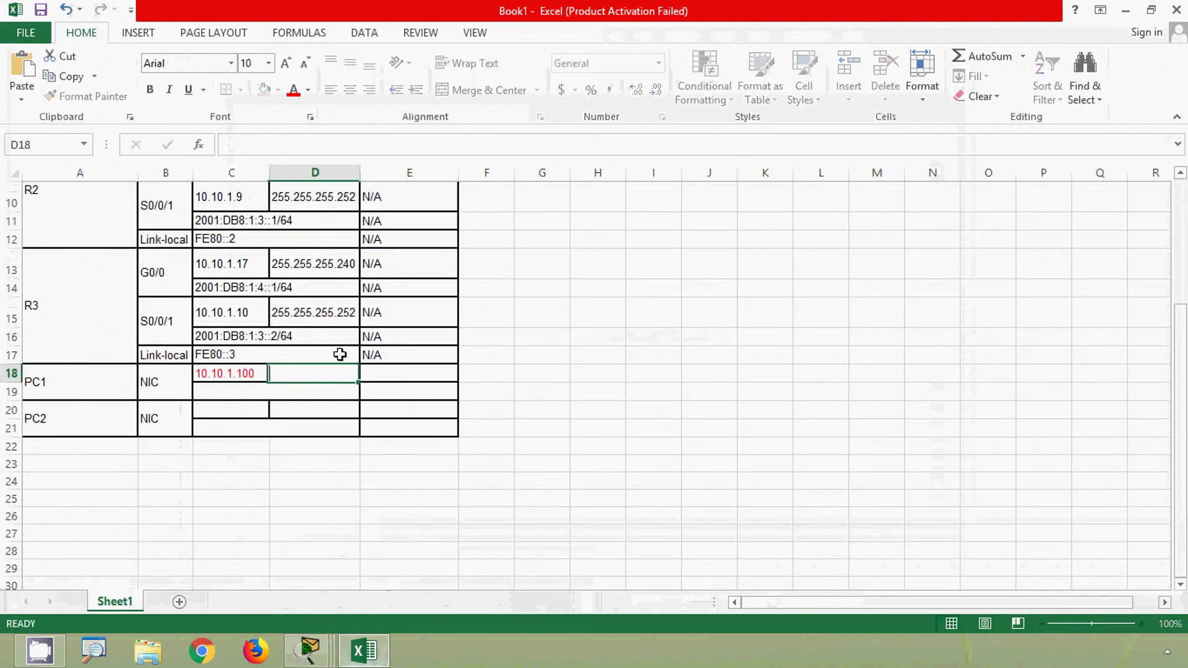
- Copy PC1's subnet mask 255.255.255.224 from Packet Tracer into cell D18 of the Excel addressing table
left_click(357, 657)
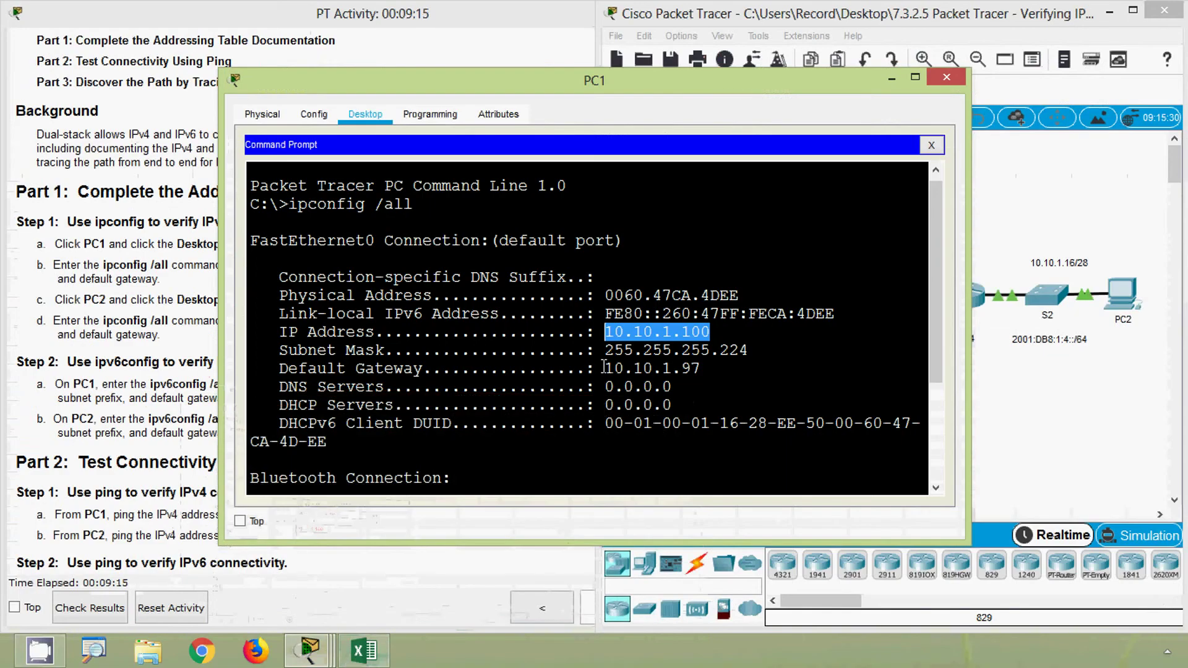
left_click_drag(606, 351, 749, 350)
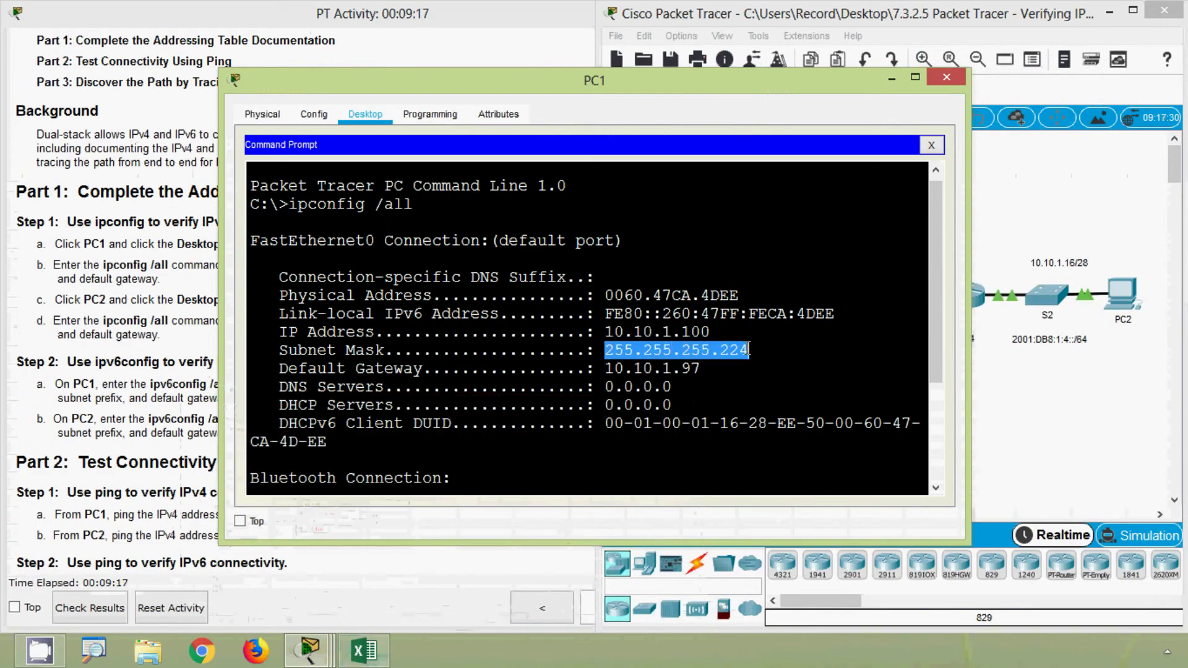
right_click(705, 350)
left_click(720, 358)
left_click(364, 650)
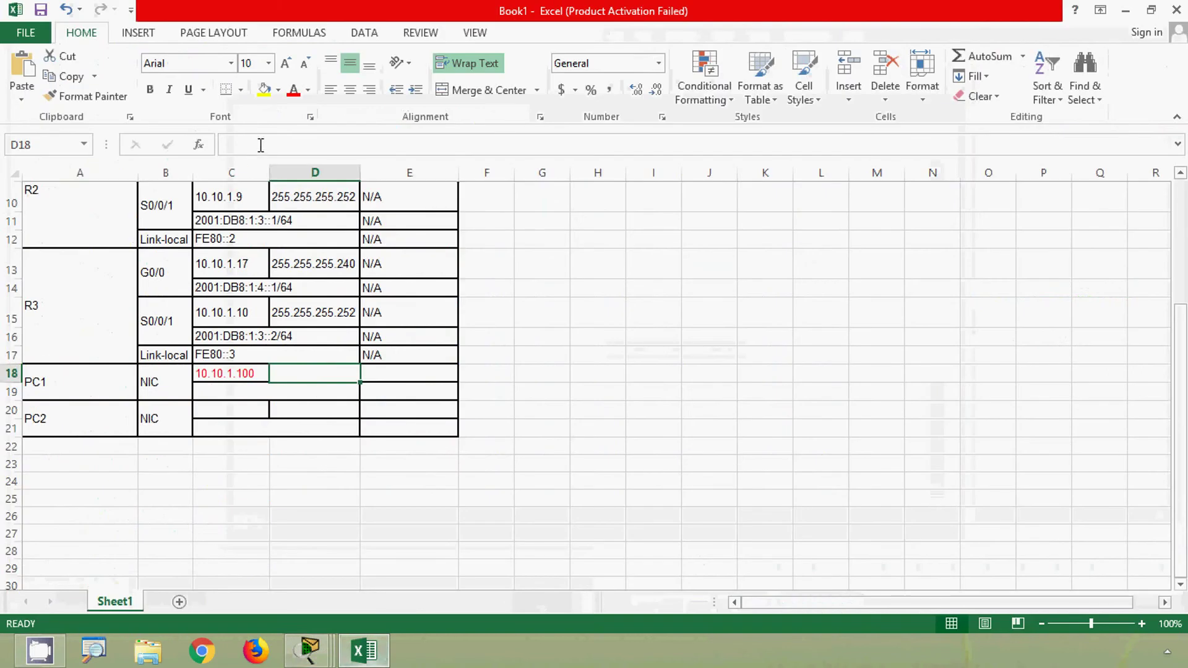
left_click(276, 144)
right_click(275, 145)
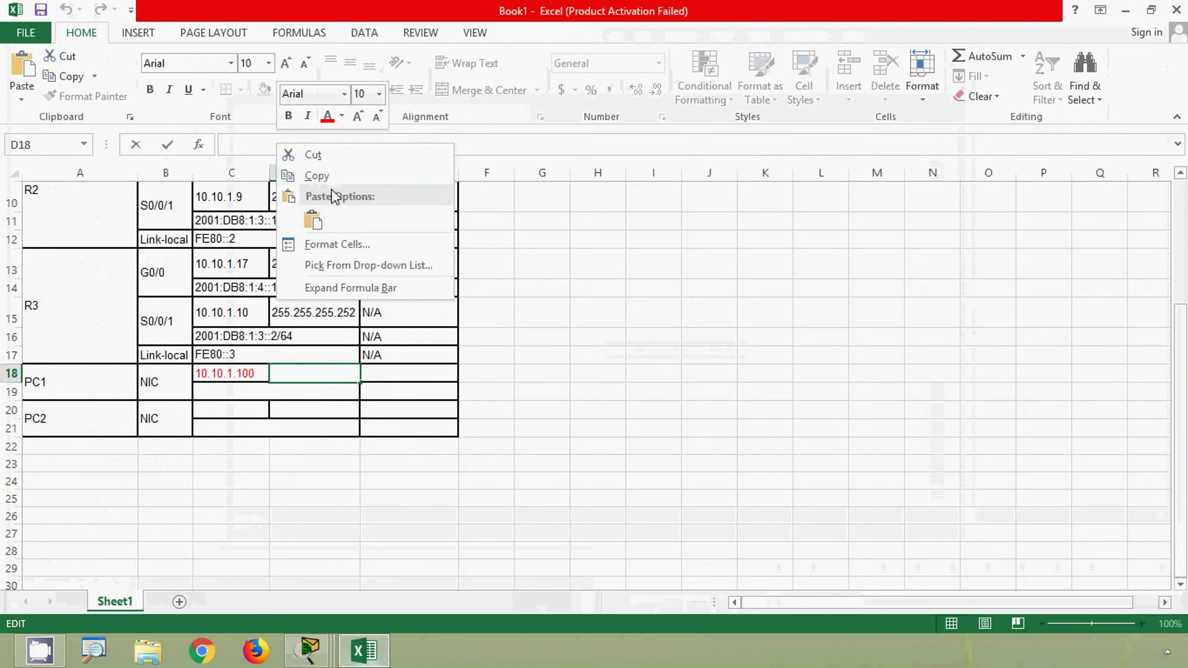
left_click(313, 220)
key("Tab")
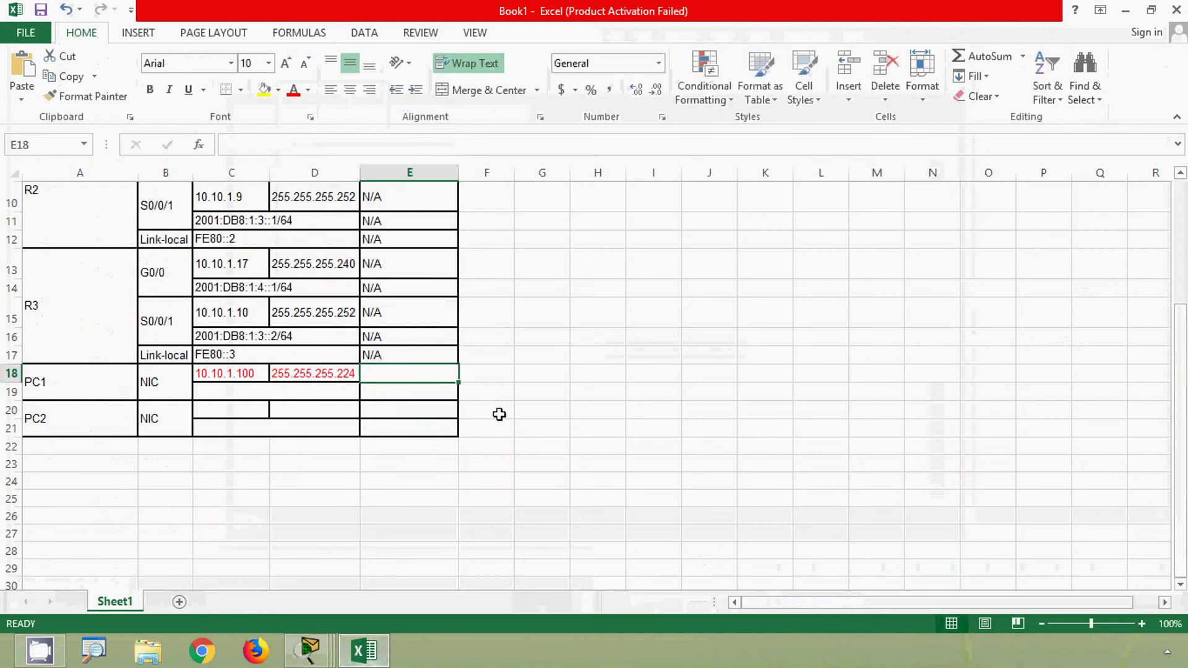
- Copy PC1's default gateway 10.10.1.97 from Packet Tracer into cell E18 of the Excel addressing table
key("alt+Tab")
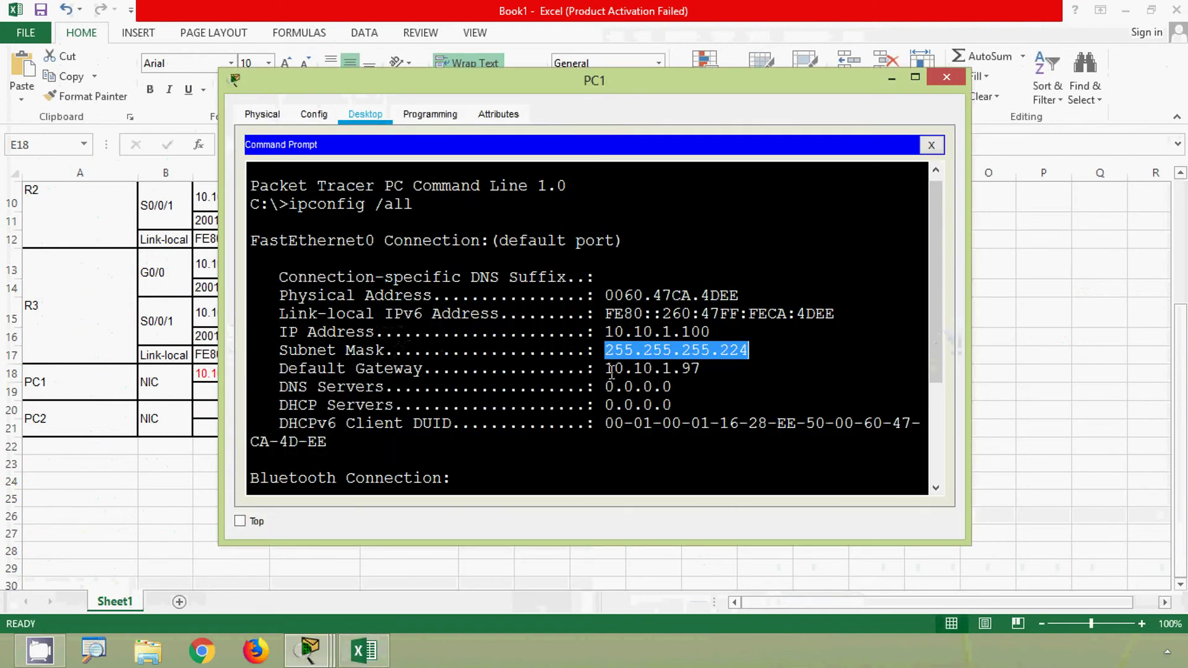
left_click_drag(607, 370, 699, 370)
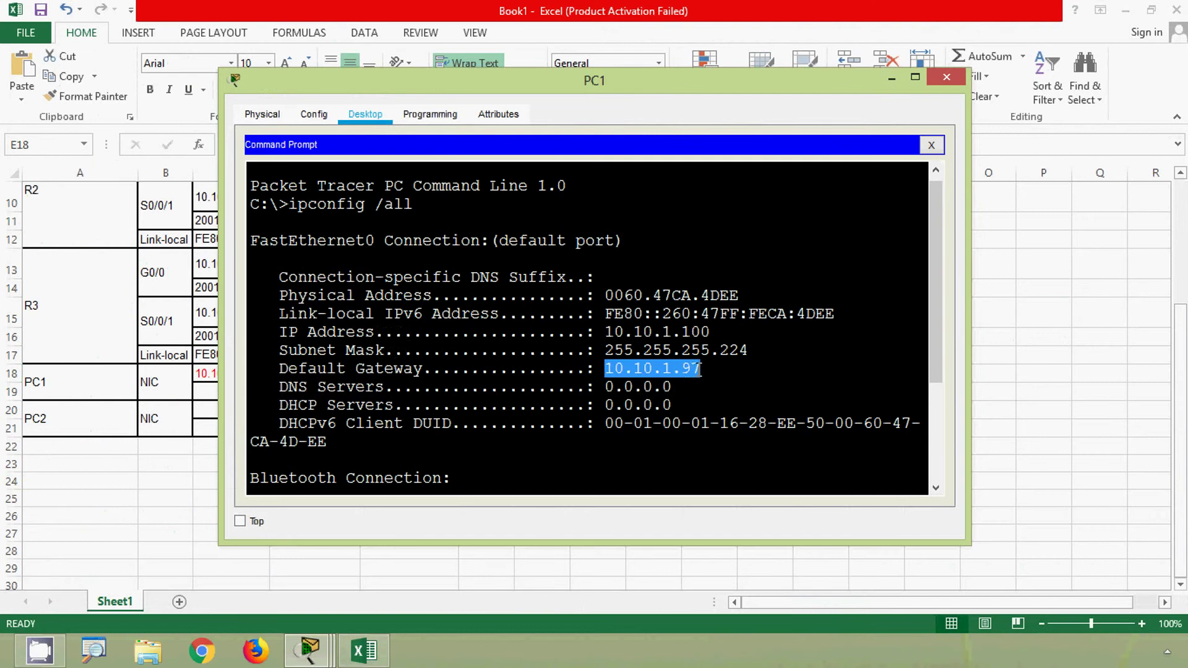
right_click(666, 369)
left_click(680, 375)
key("alt+Tab")
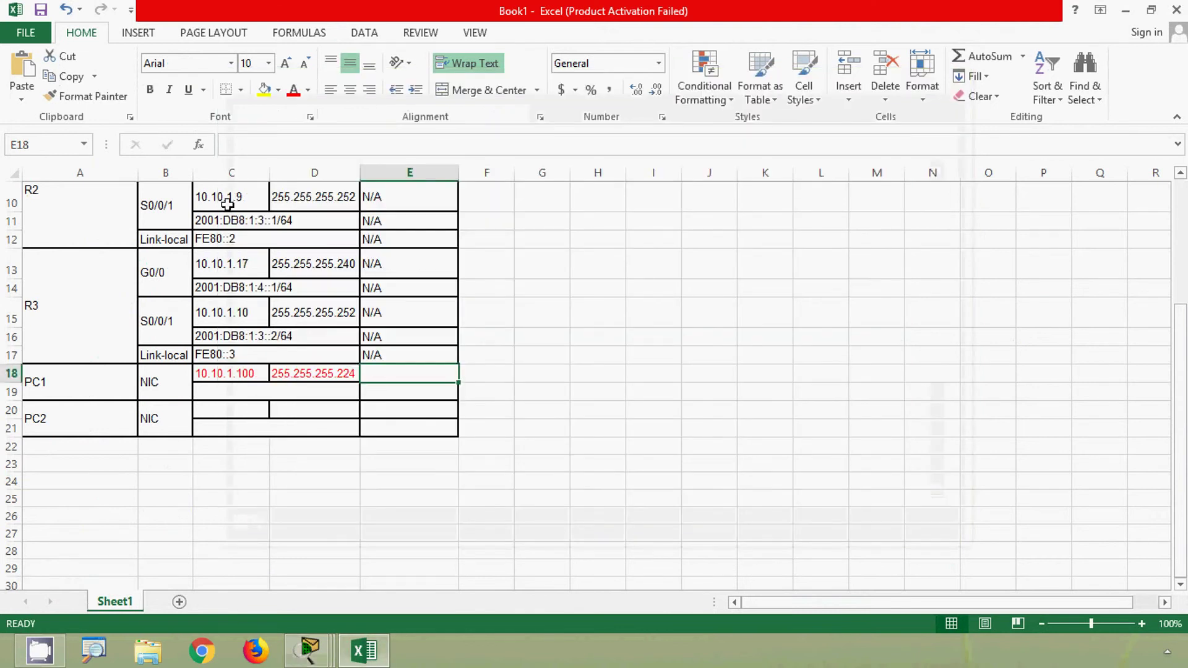
key("F2")
key("ctrl+v")
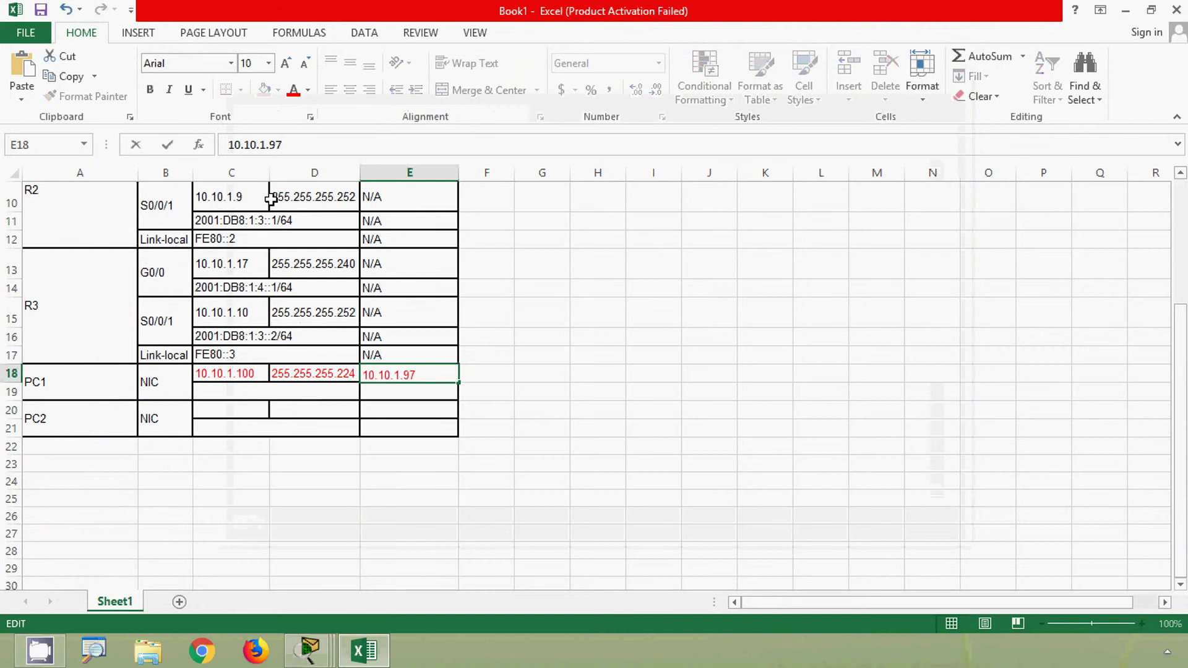
key("Tab")
left_click(583, 450)
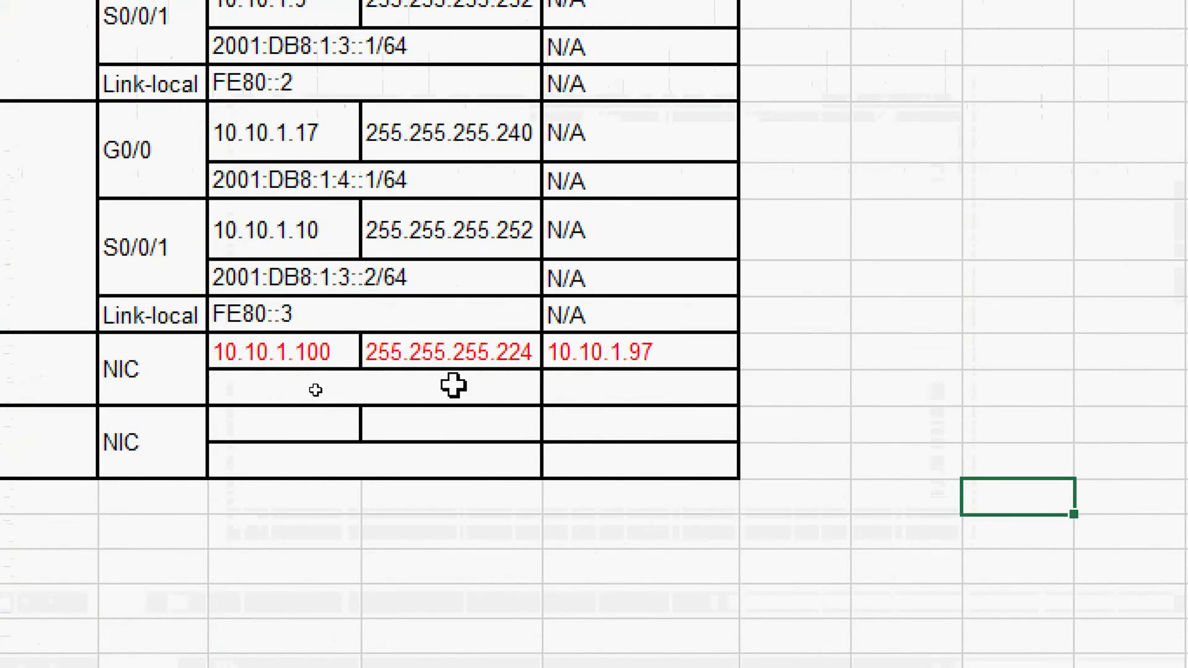
- Return to Packet Tracer, close PC1's window and open the Command Prompt on PC2
key("alt+Tab")
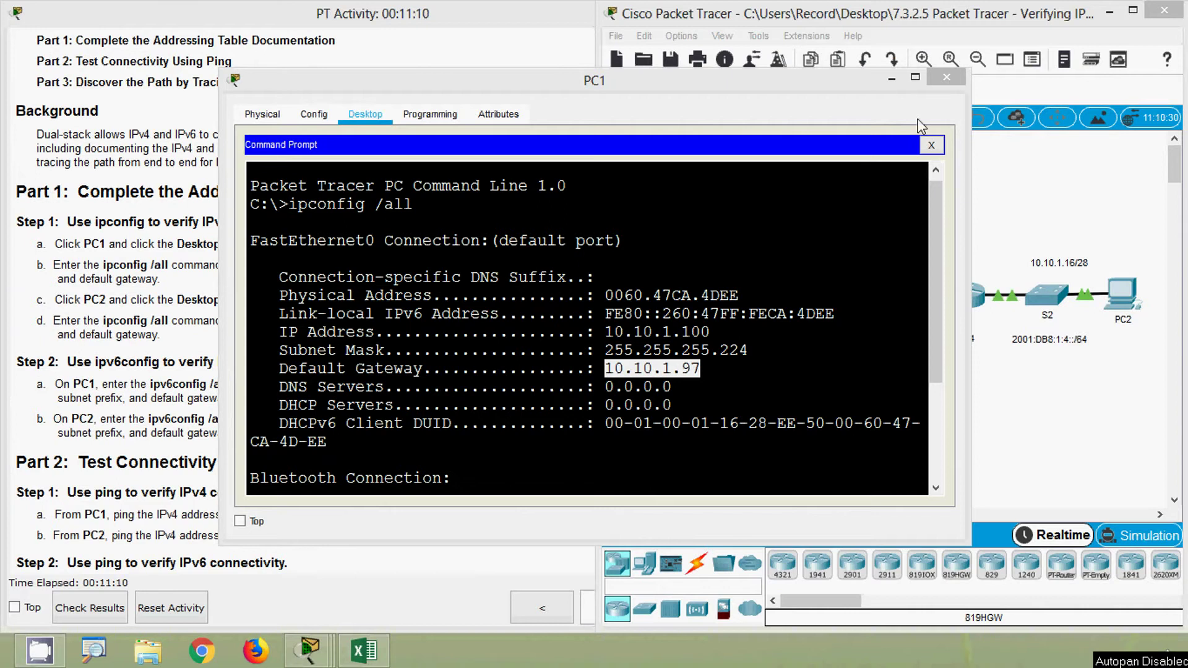
left_click(960, 75)
left_click(99, 346)
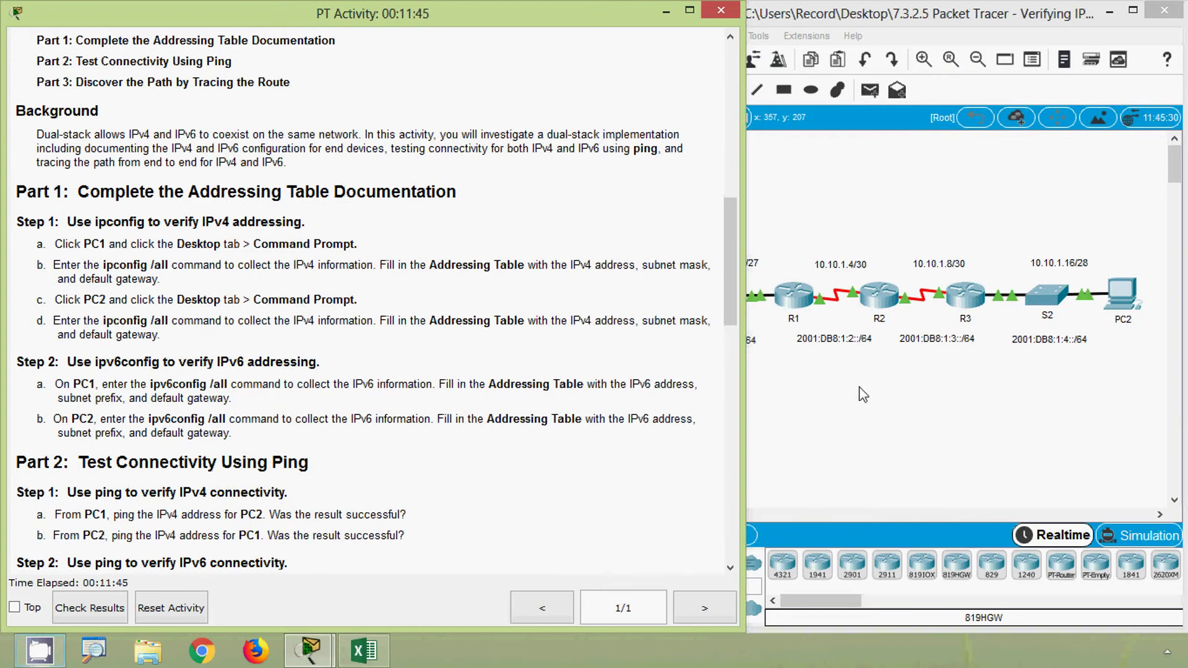
left_click(1015, 424)
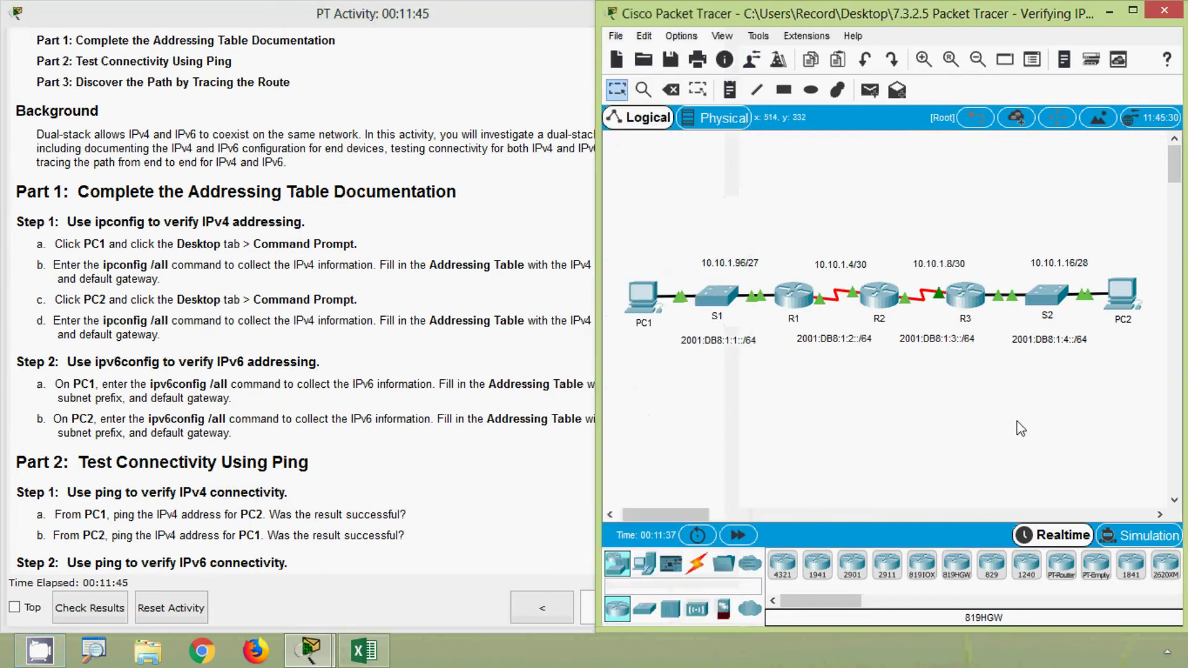
left_click(1128, 307)
left_click(378, 118)
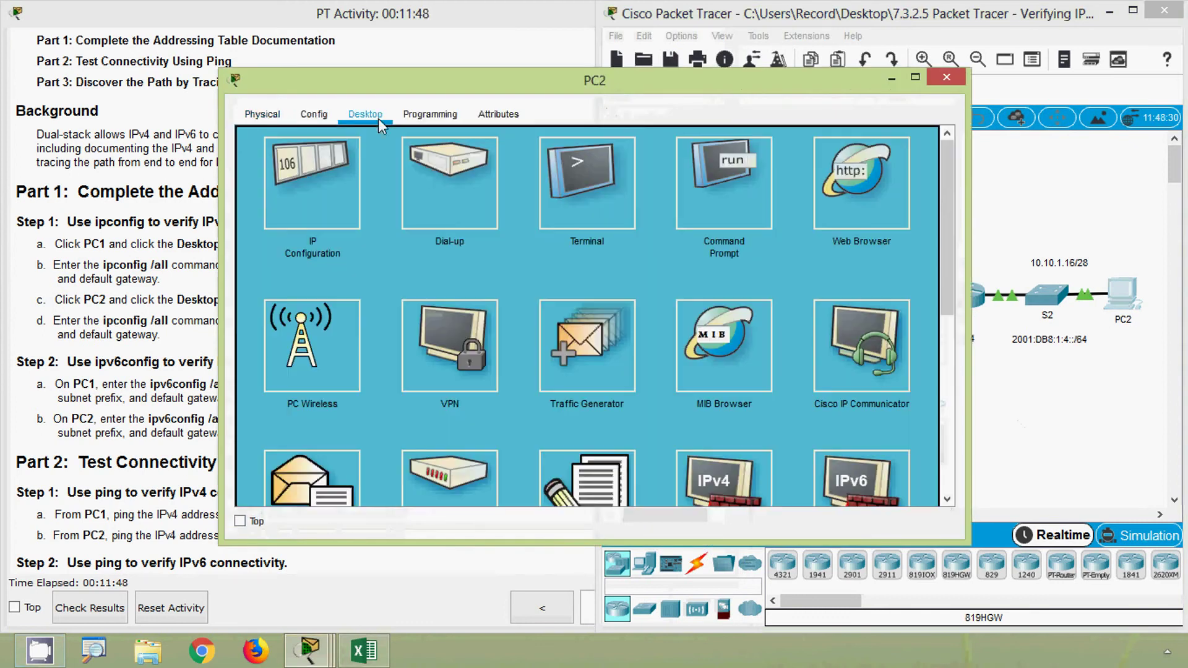
left_click(695, 224)
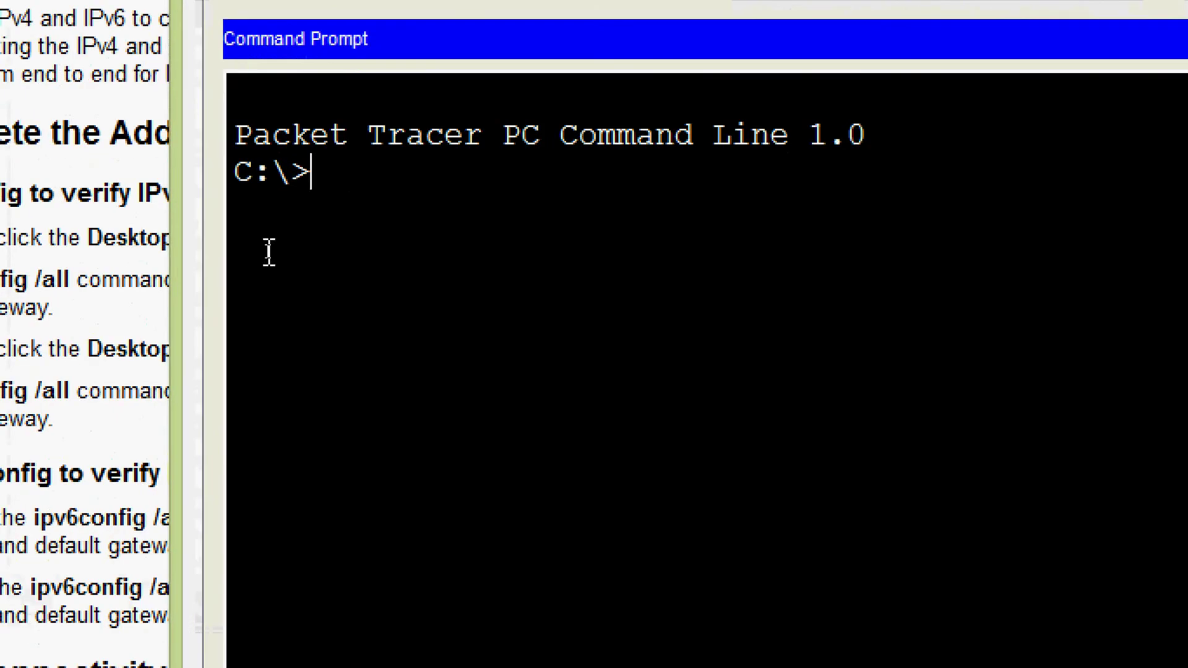
- Run ipconfig /all on PC2 and bring its FastEthernet0 connection details into view
type("ipconfig ")
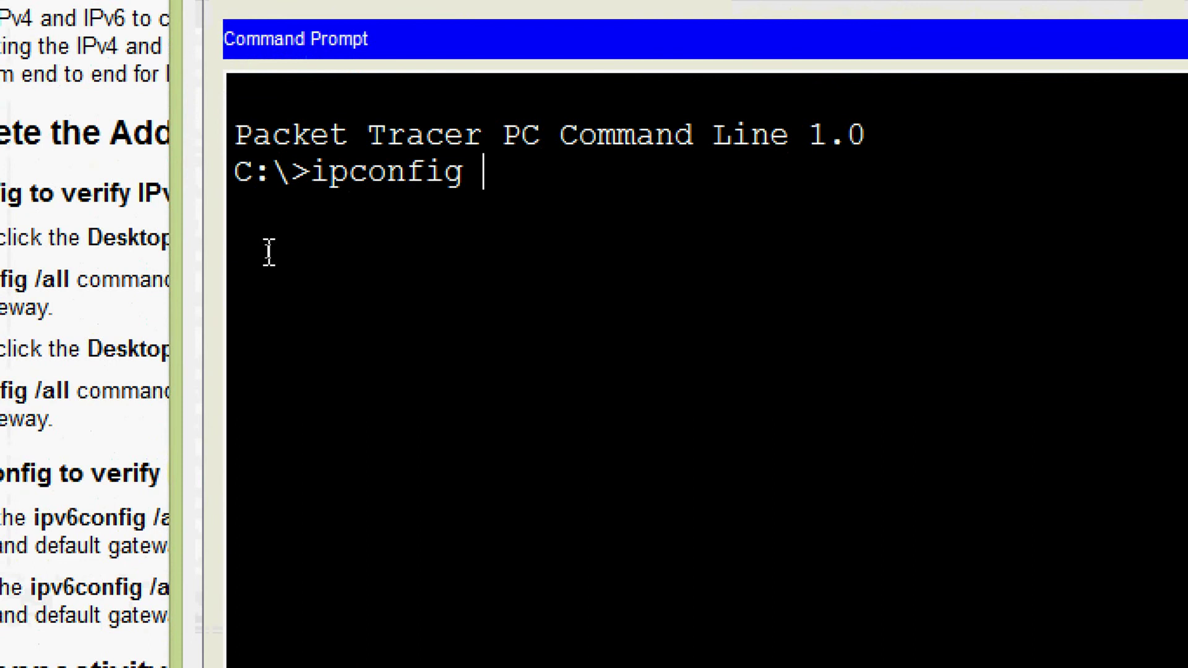
type("/all")
key("Return")
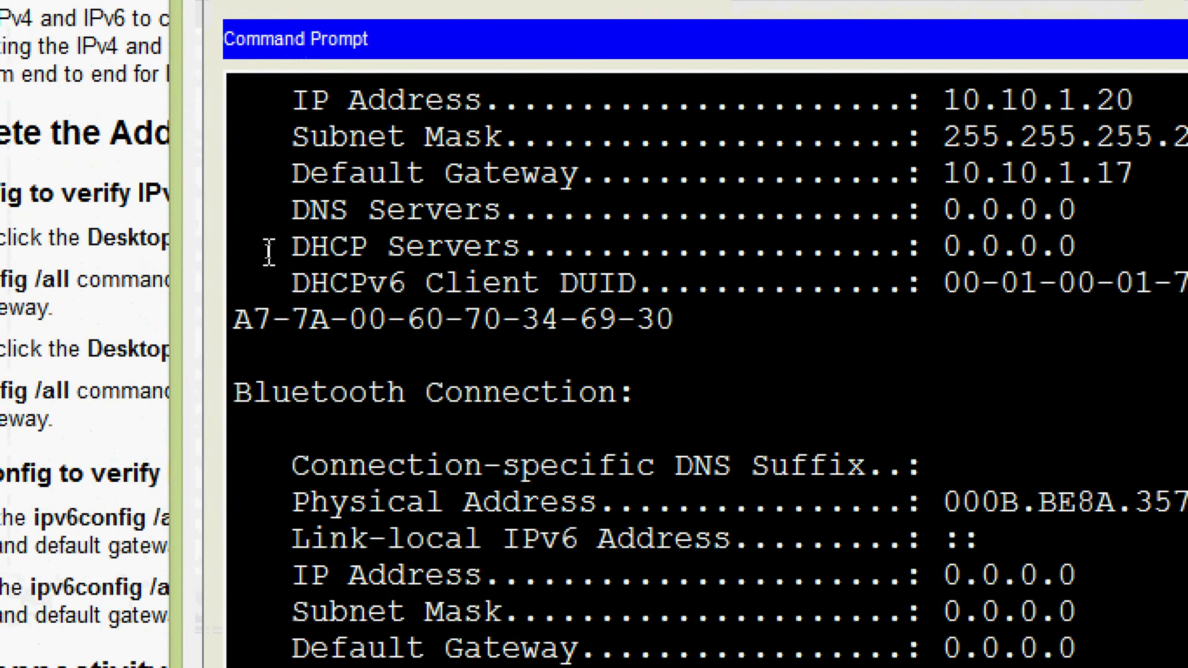
scroll(1020, 305, "up", 2)
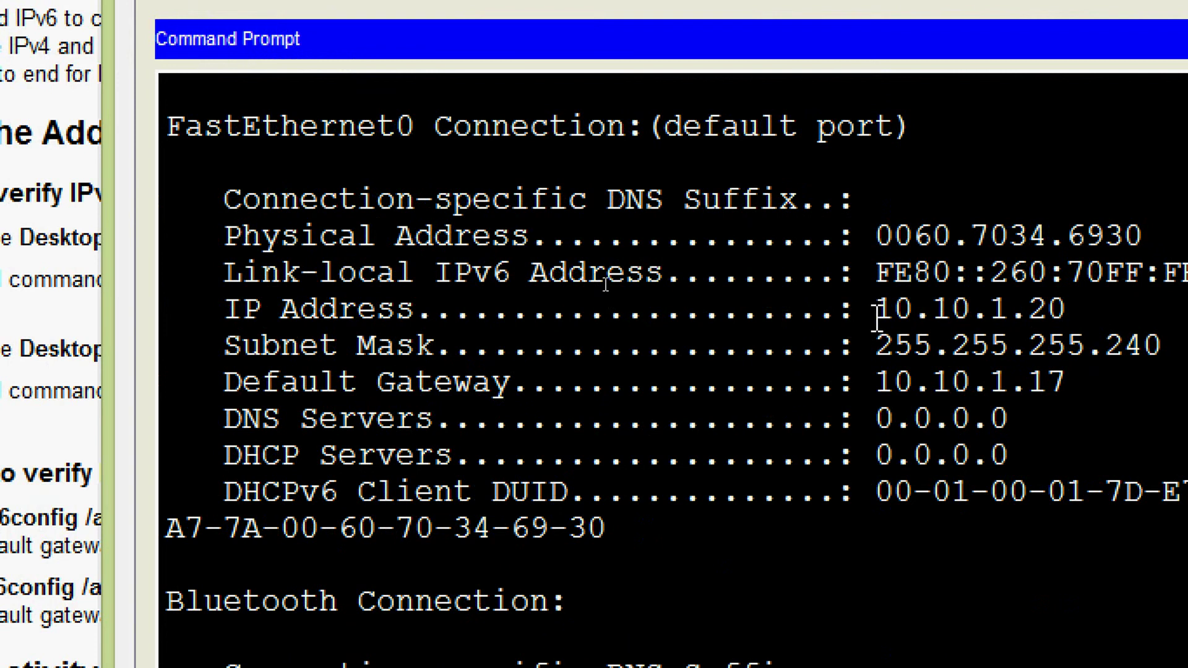
- Copy PC2's IP address 10.10.1.20 from Packet Tracer into cell C20 of the Excel addressing table
left_click_drag(875, 310, 1065, 310)
right_click(995, 309)
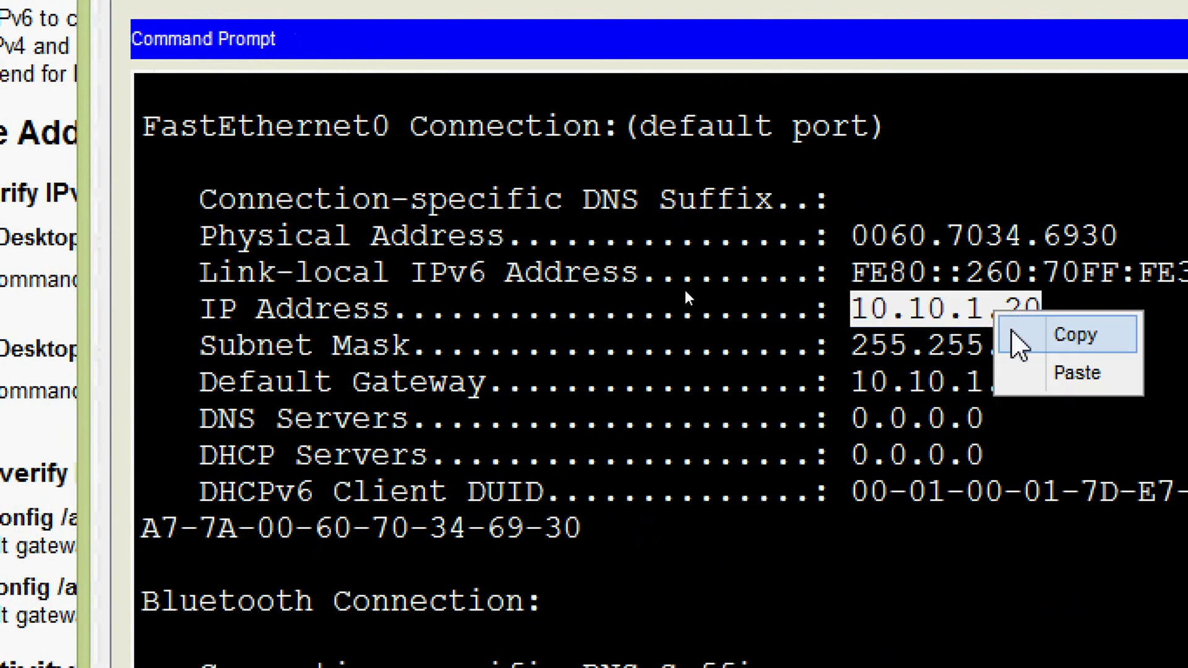
left_click(1072, 334)
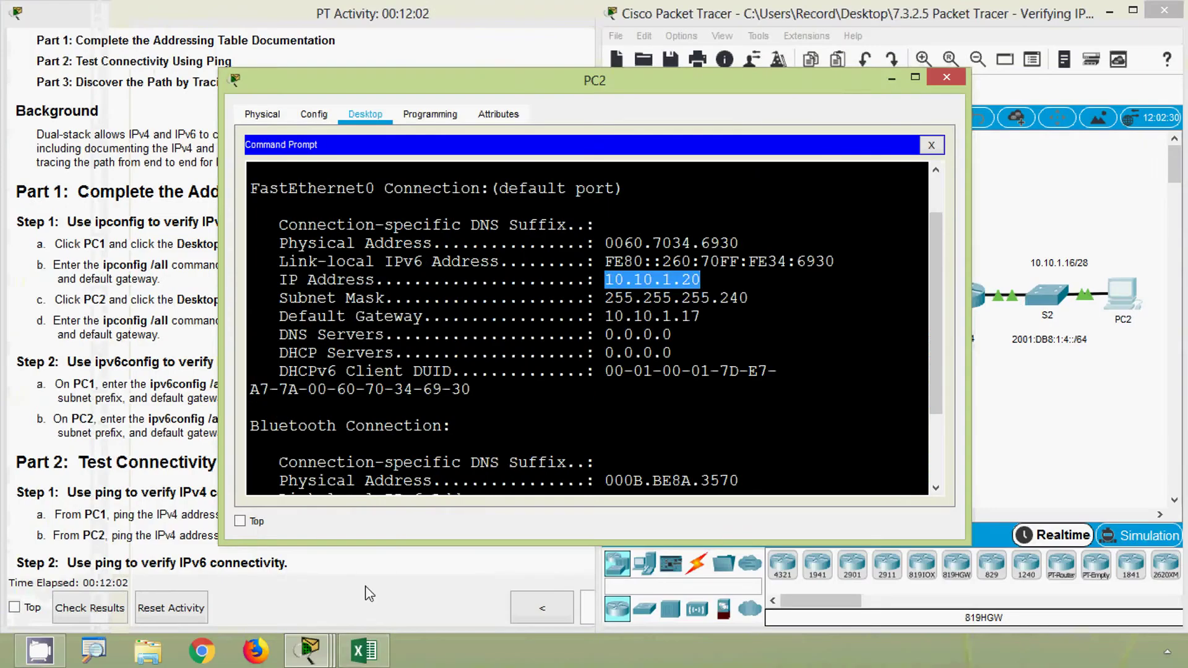
left_click(363, 650)
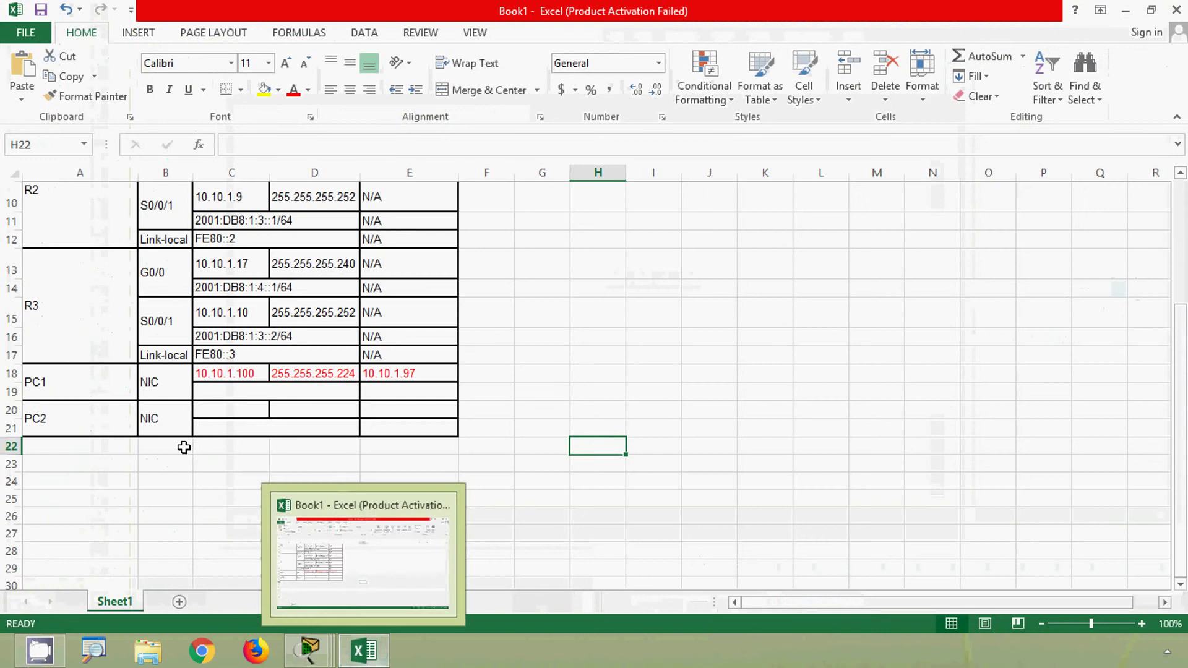
left_click(221, 407)
left_click(272, 140)
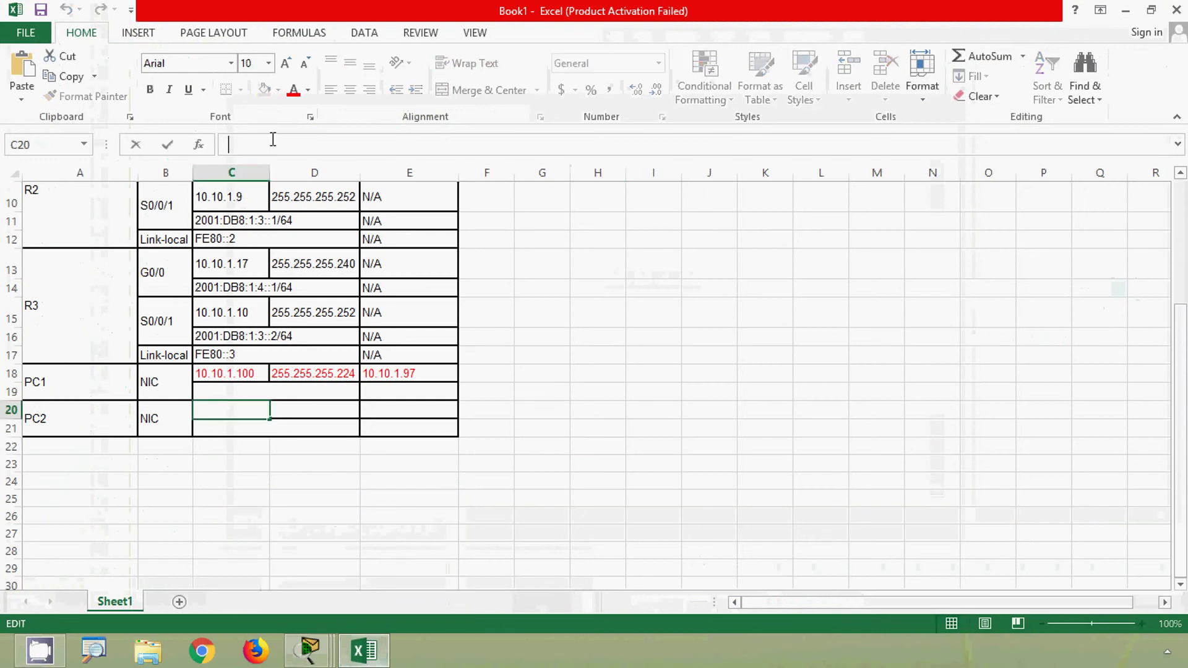
type("10.10.1.20")
key("Tab")
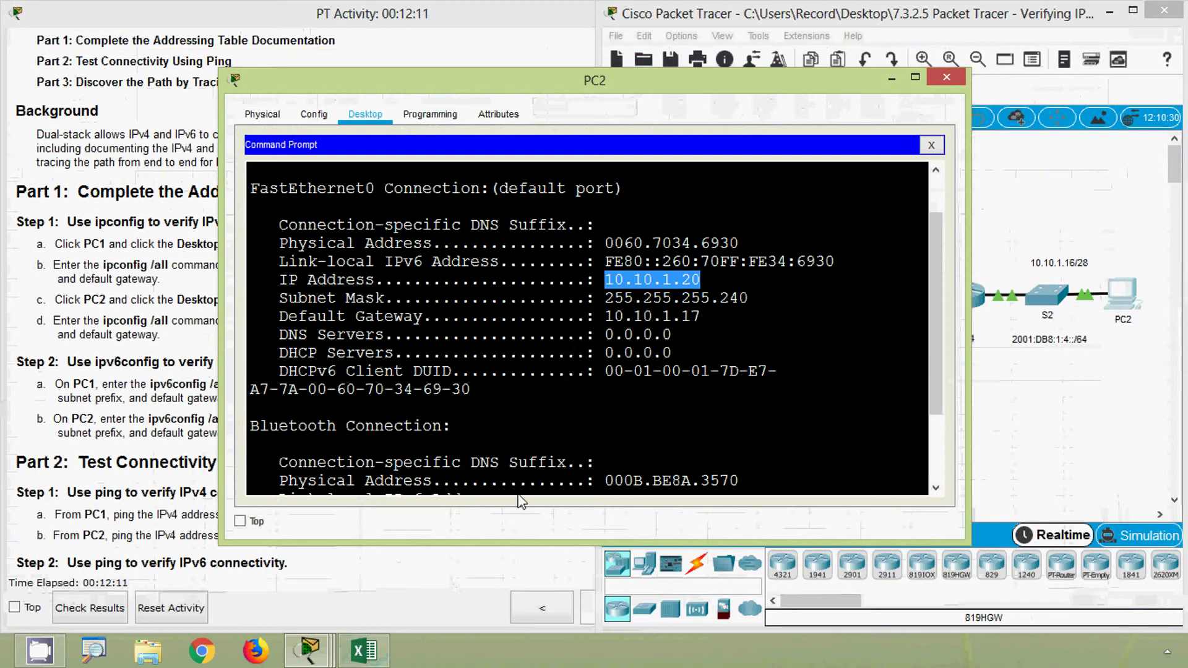
- Copy PC2's subnet mask 255.255.255.240 from Packet Tracer into cell D20 of the Excel addressing table
left_click_drag(603, 305, 750, 305)
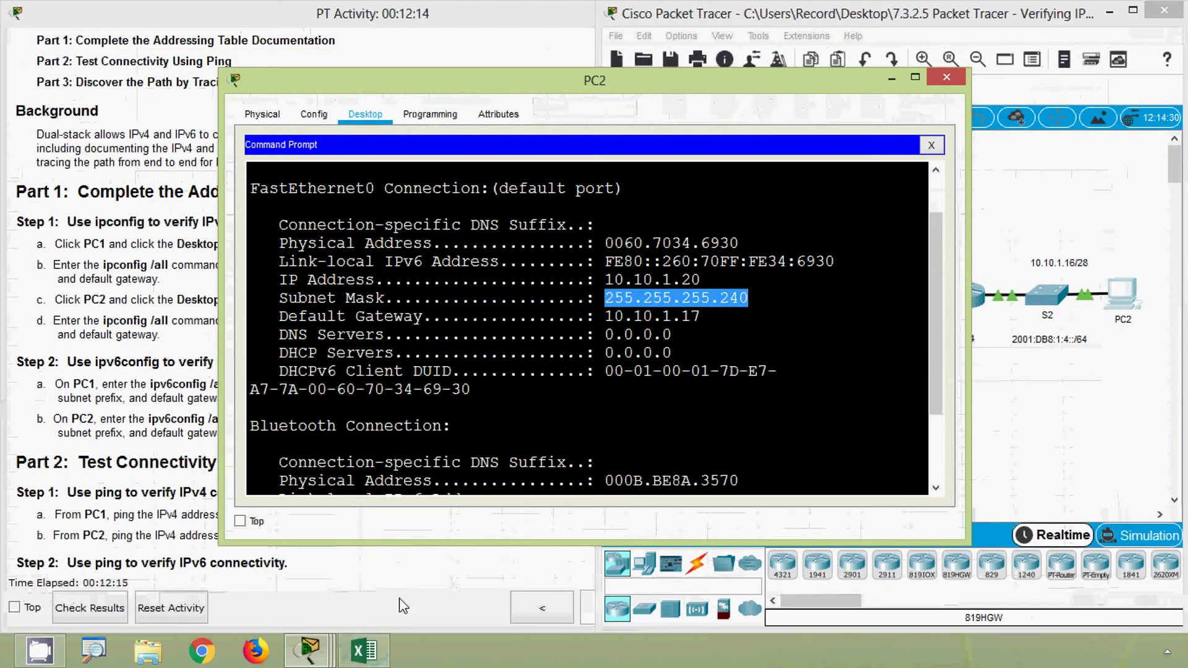
left_click(364, 649)
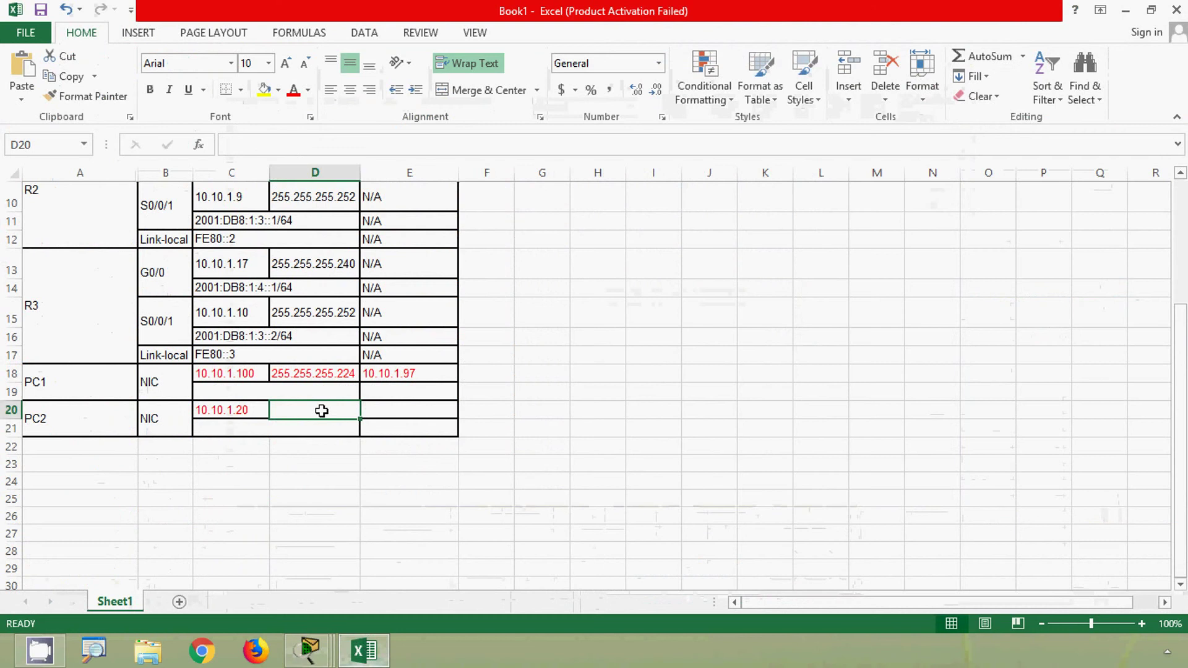
left_click(314, 146)
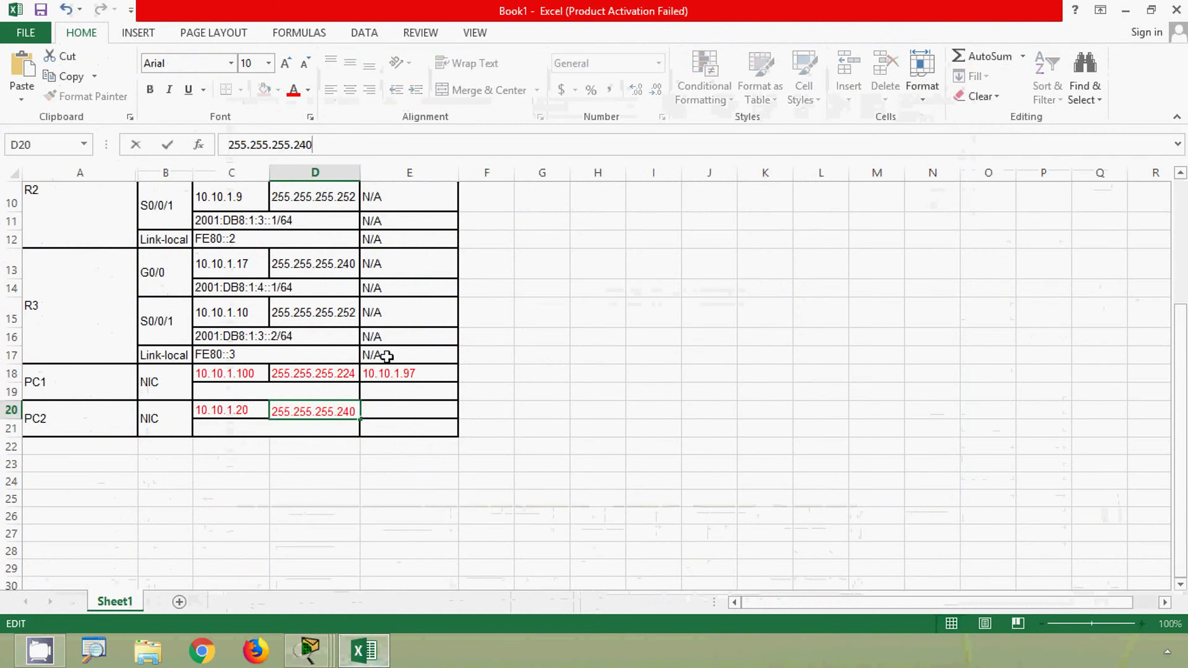
left_click(412, 413)
- Copy PC2's default gateway 10.10.1.17 from Packet Tracer into cell E20 of the Excel addressing table
left_click(364, 650)
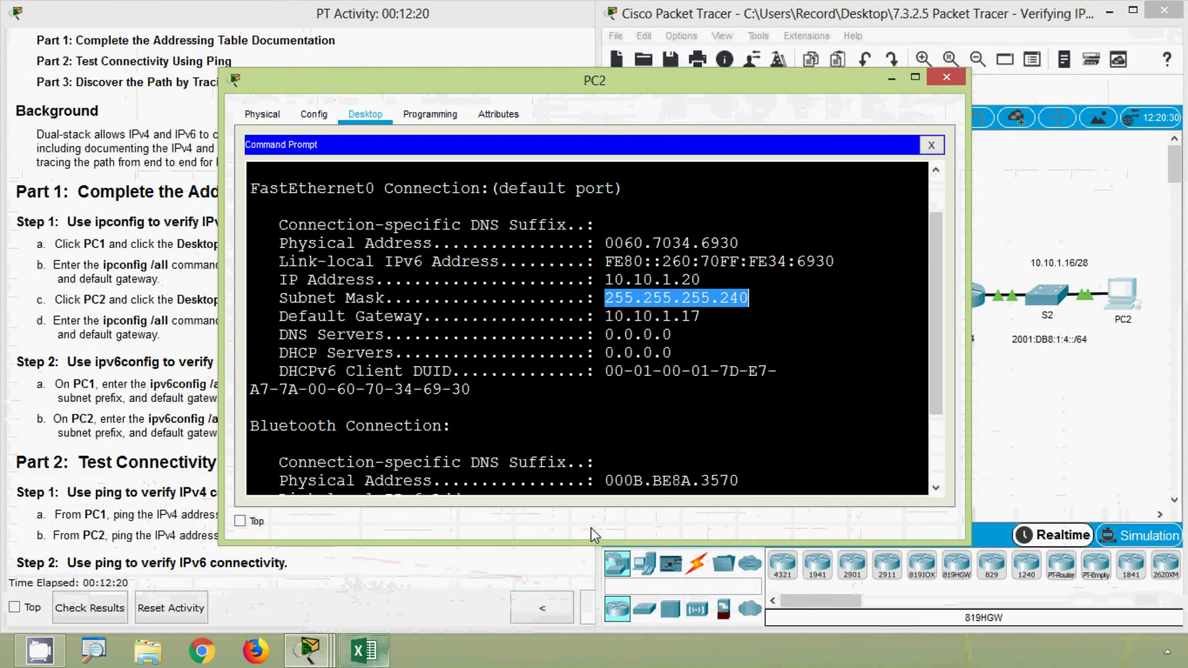
left_click_drag(607, 318, 700, 318)
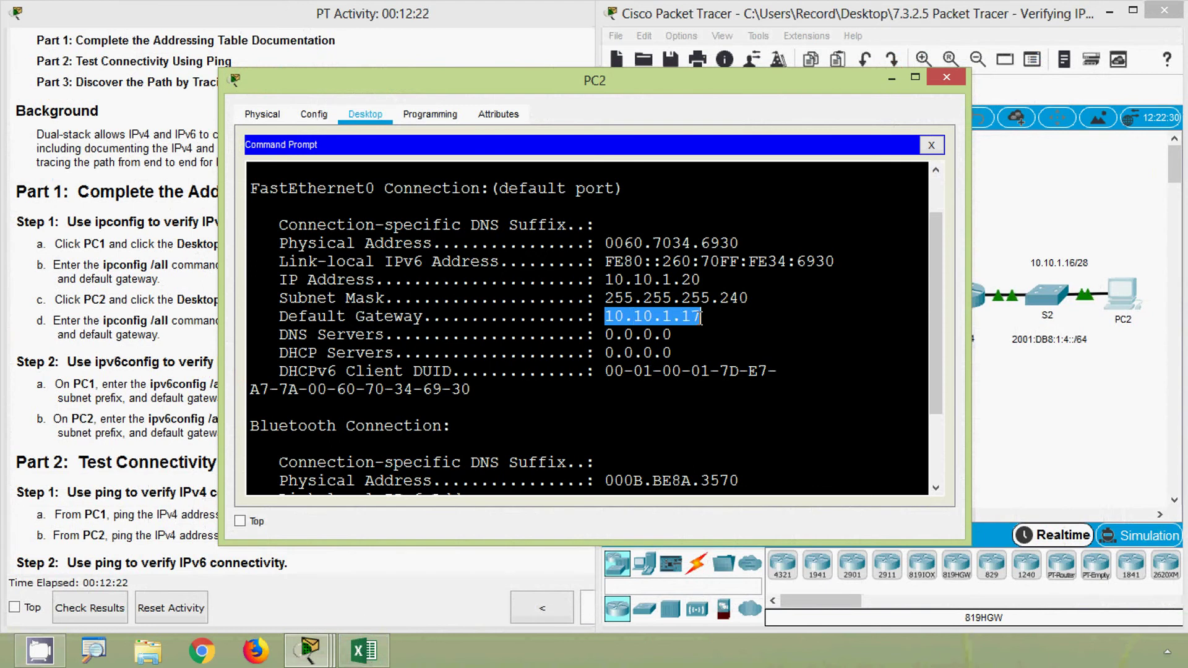
right_click(660, 311)
left_click(683, 323)
left_click(358, 649)
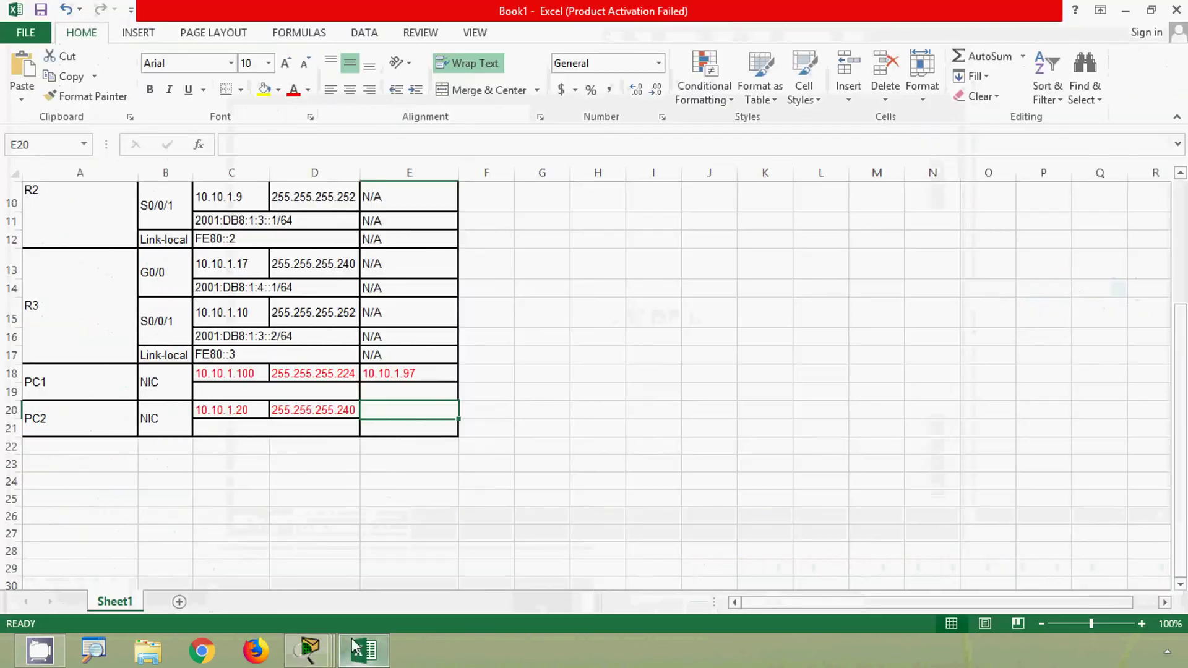
left_click(310, 147)
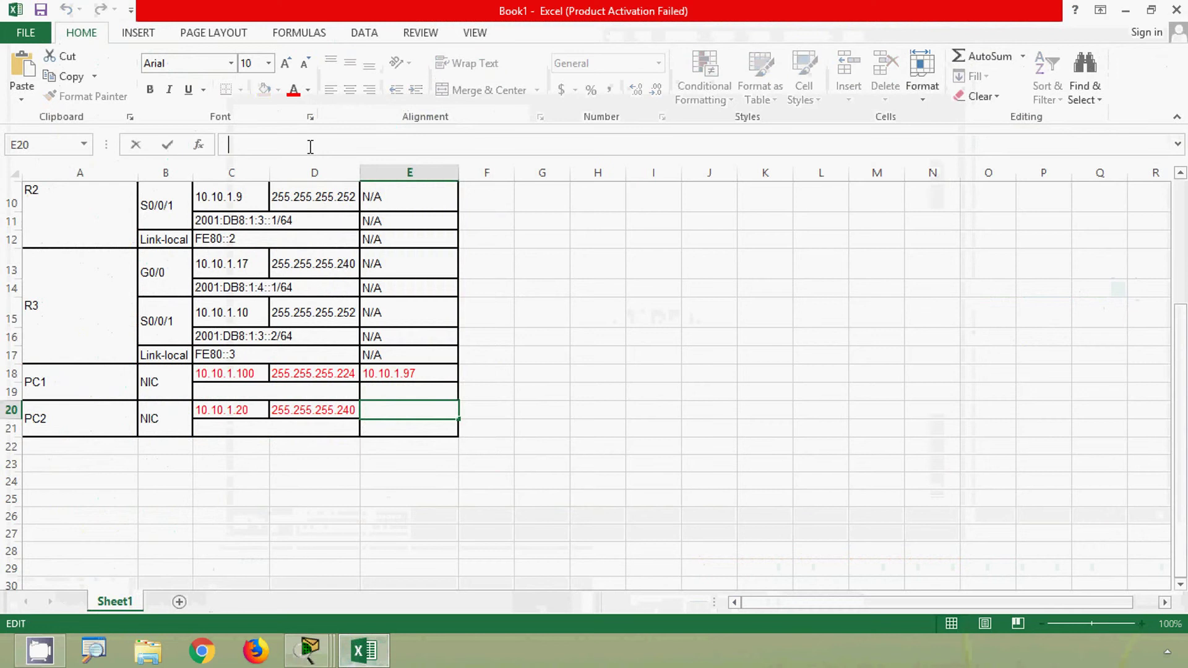
key("ctrl+v")
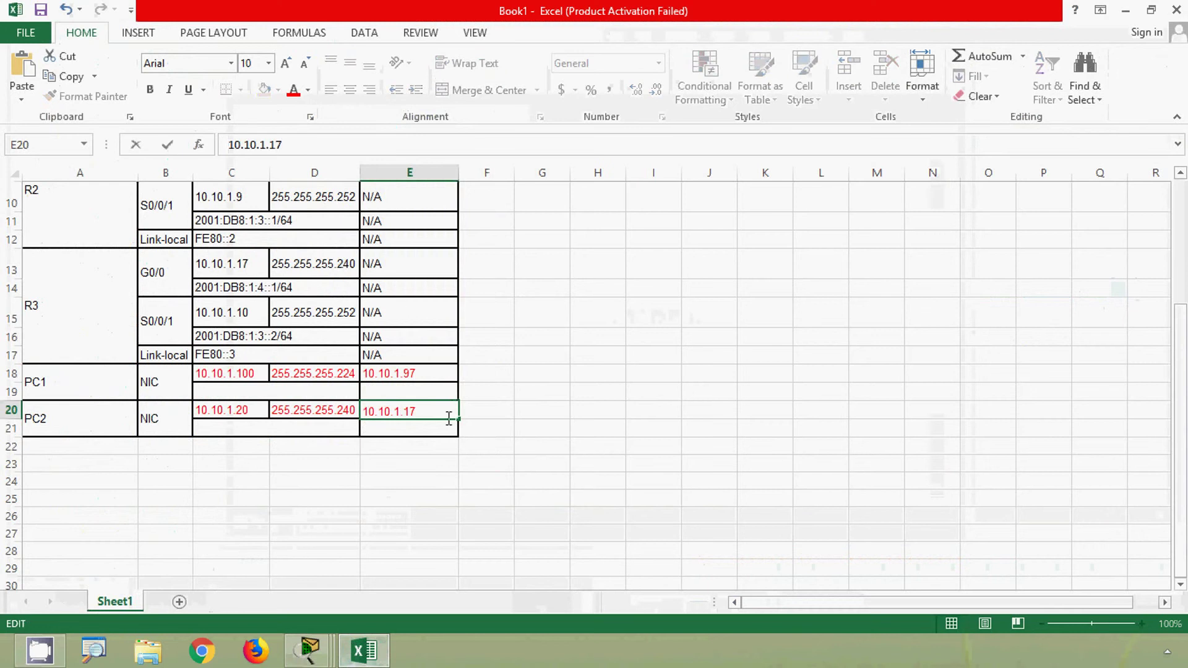
key("Tab")
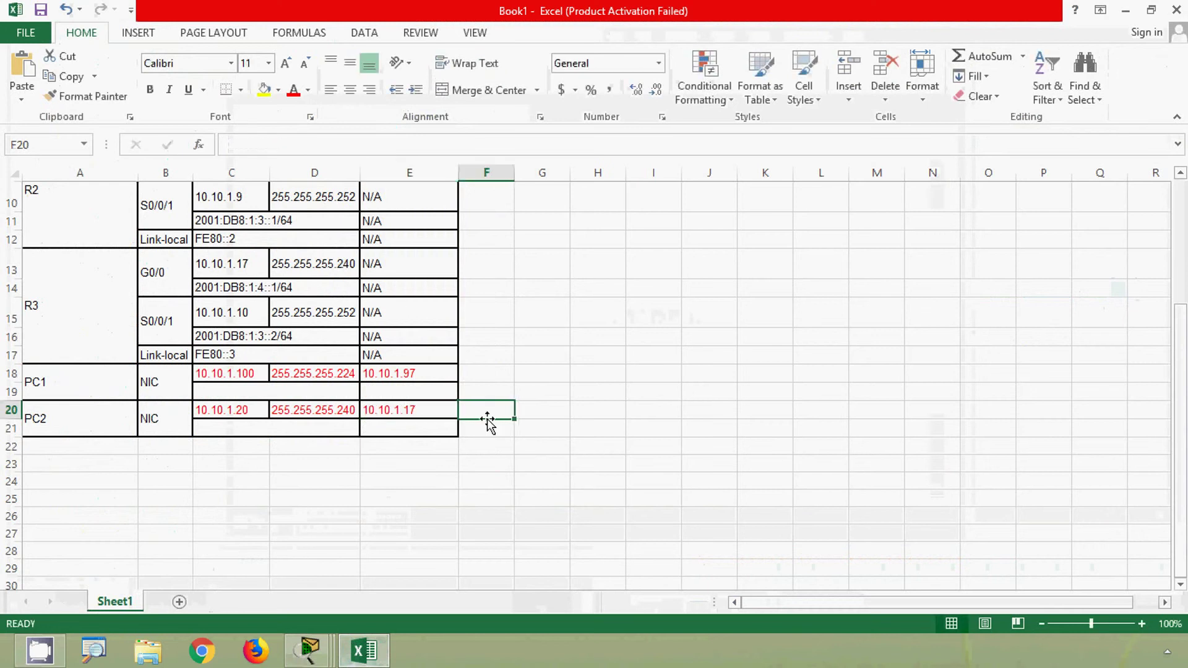
- Return to Packet Tracer, close PC2's window and review the Part 1 Step 2 instructions on verifying IPv6 addressing
left_click(1125, 11)
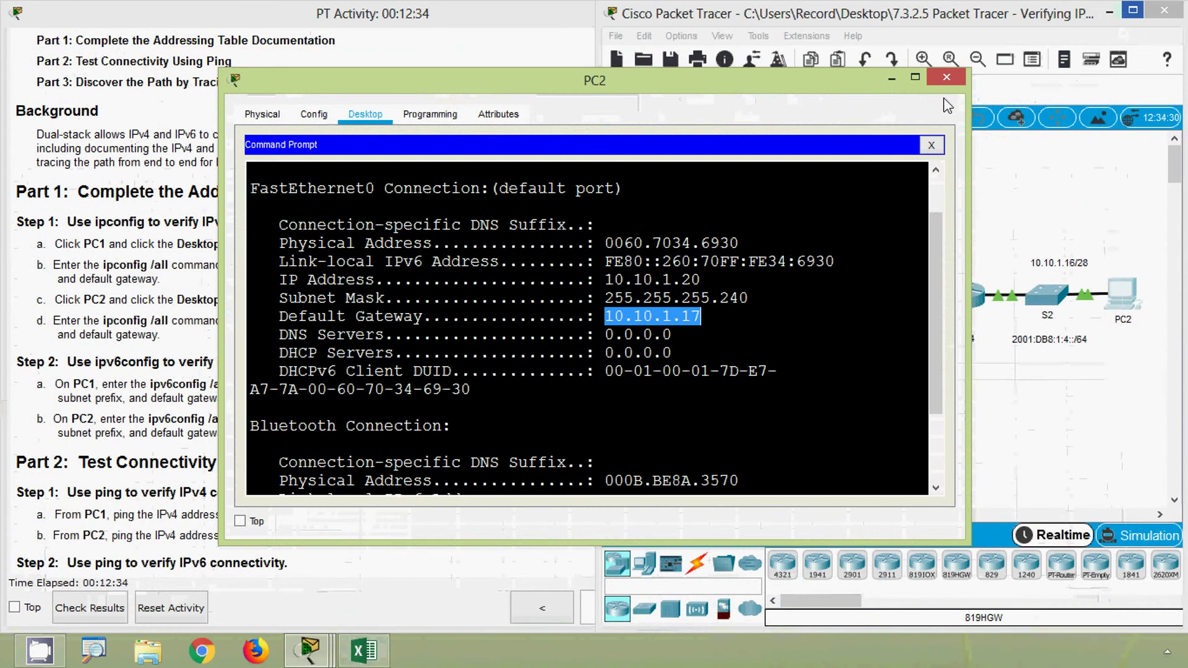
left_click(945, 80)
left_click(277, 334)
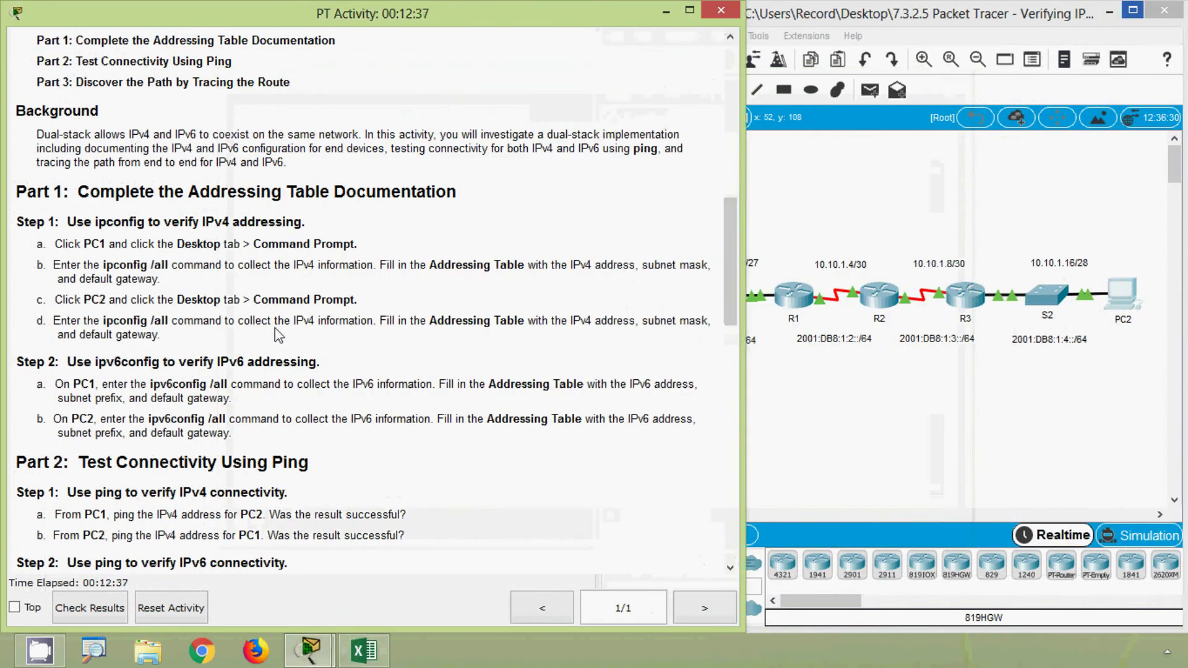
scroll(276, 335, "down", 3)
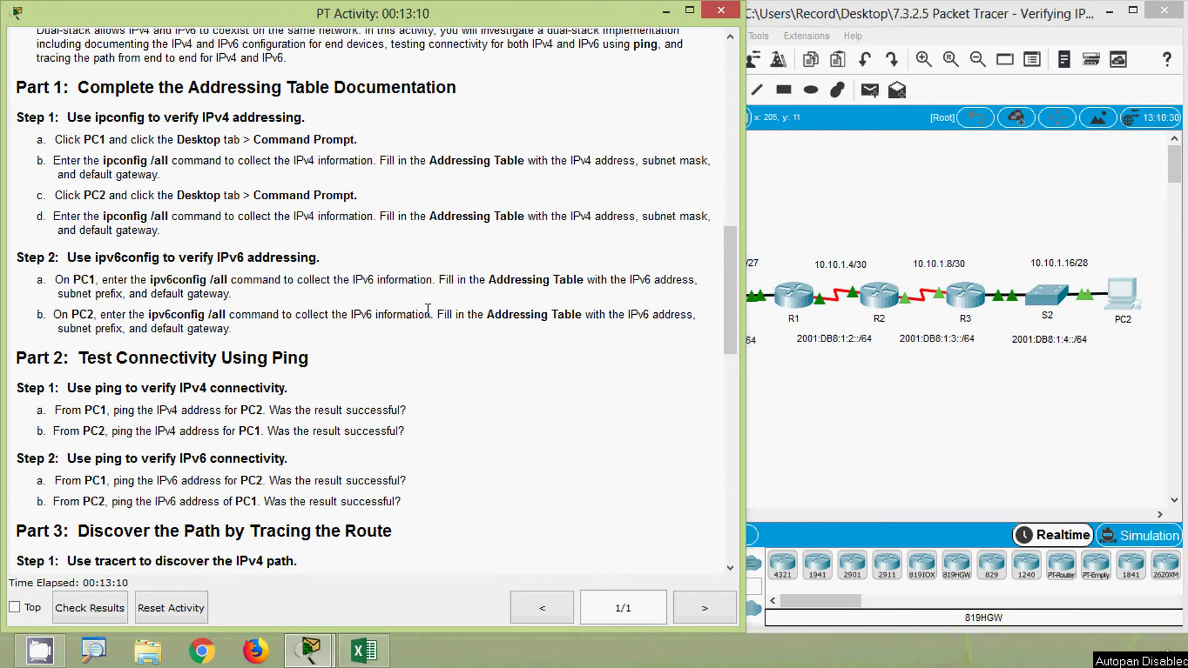
left_click_drag(151, 281, 195, 286)
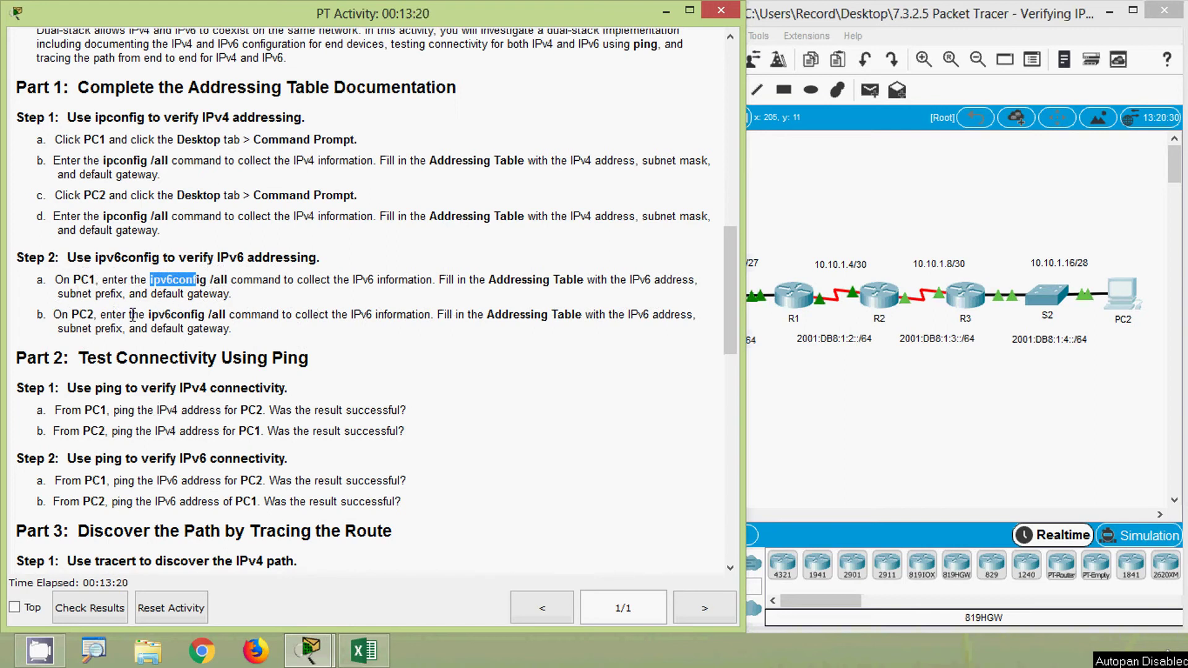
left_click_drag(72, 316, 107, 317)
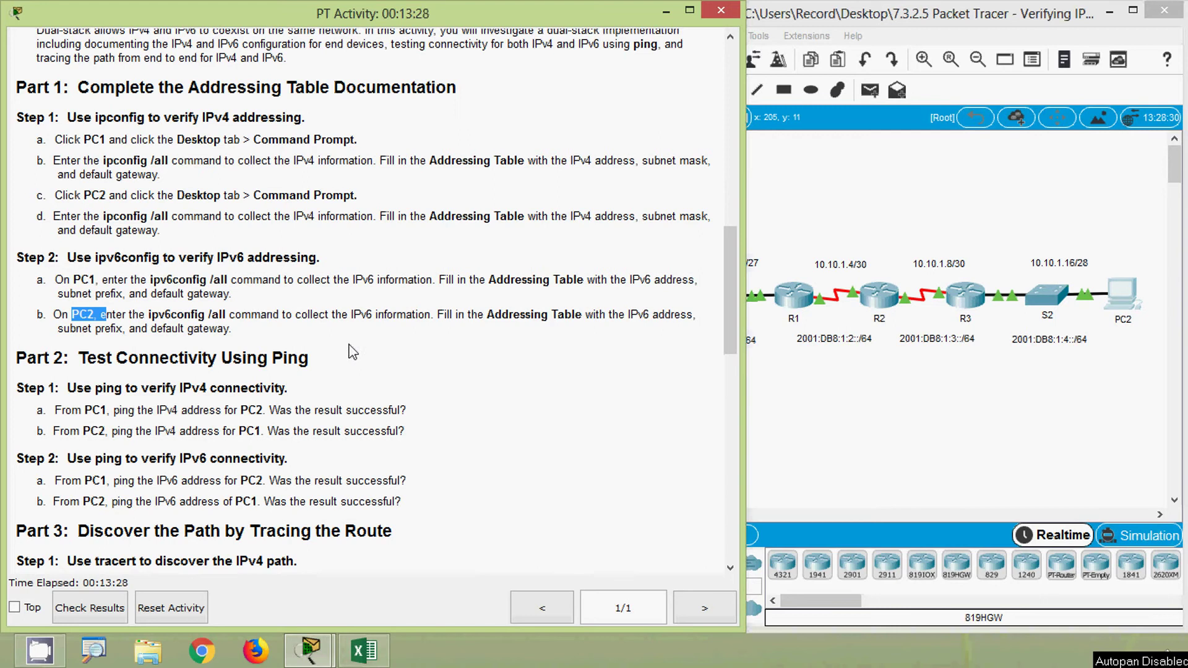
left_click(303, 339)
- Bring the network topology to the front and open the Command Prompt on PC1
left_click(877, 391)
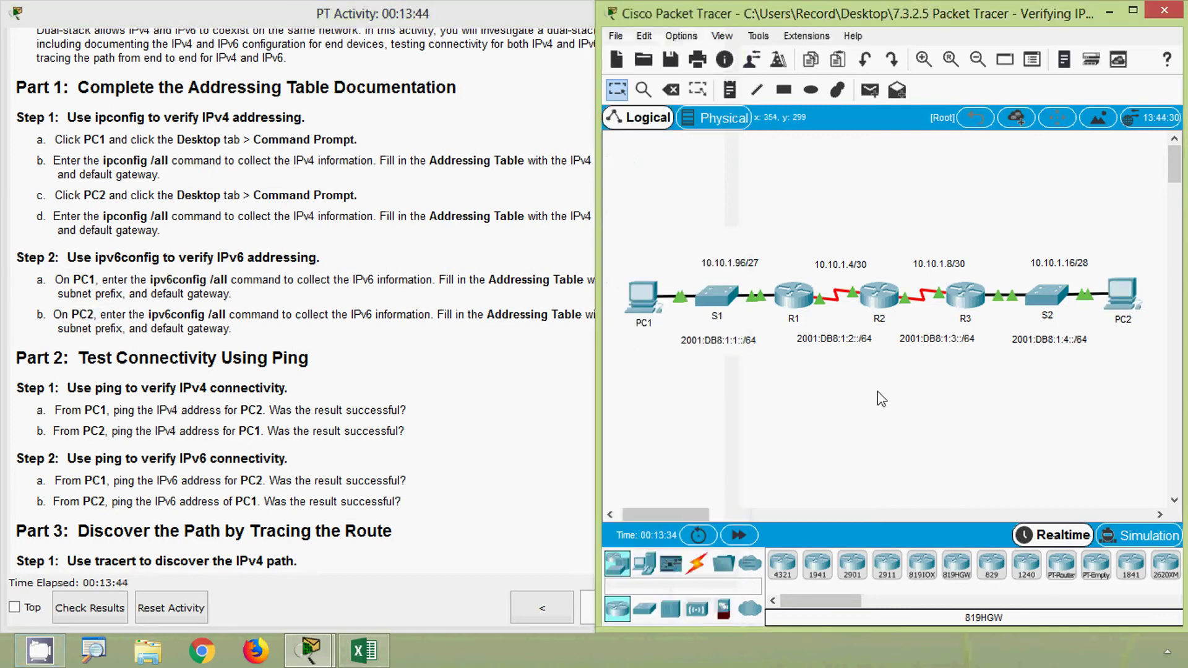
left_click(653, 309)
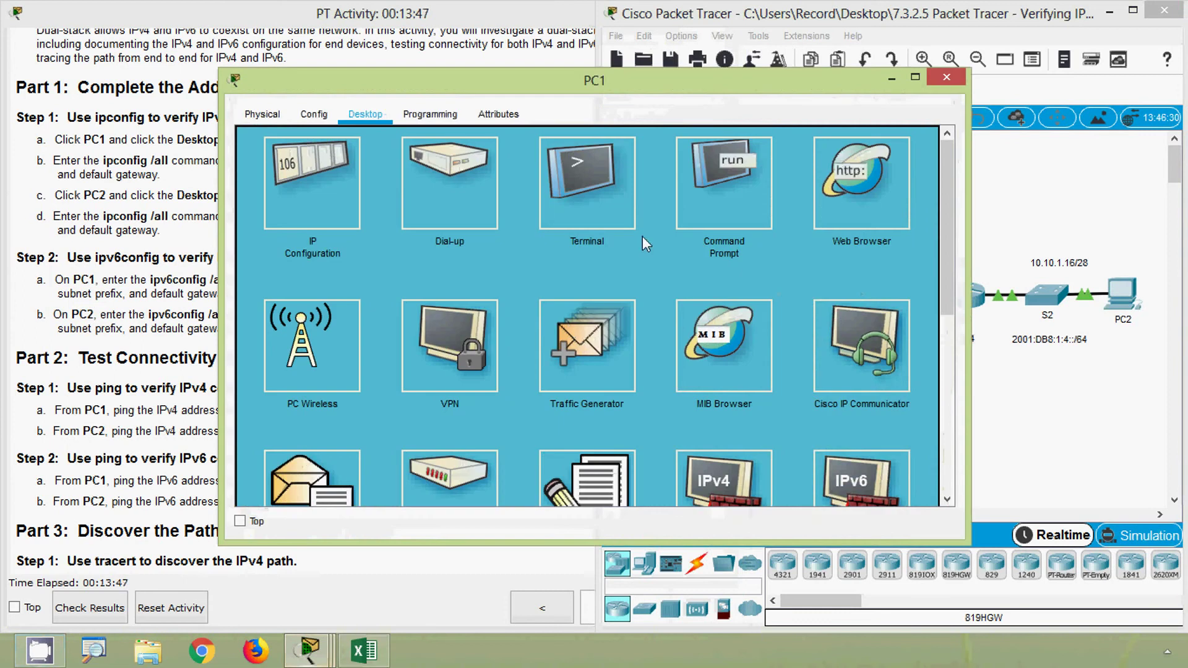
left_click(696, 198)
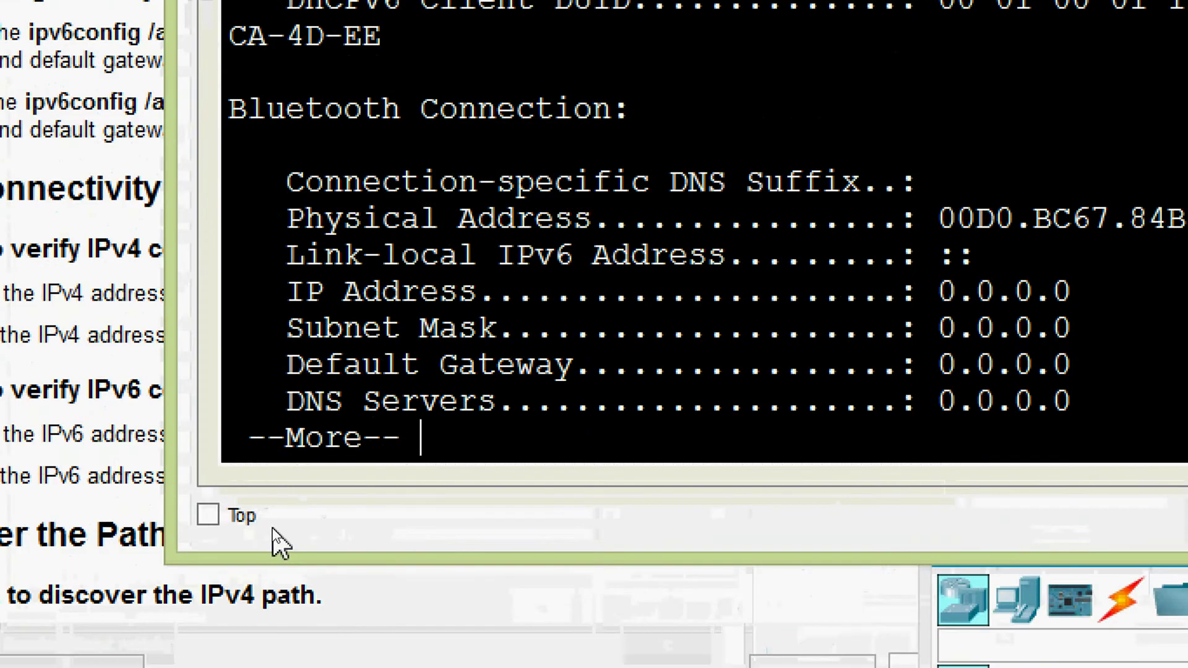
- Run ipv6config /all on PC1 and widen its window around the FastEthernet0 connection details
key("space")
type("ipv")
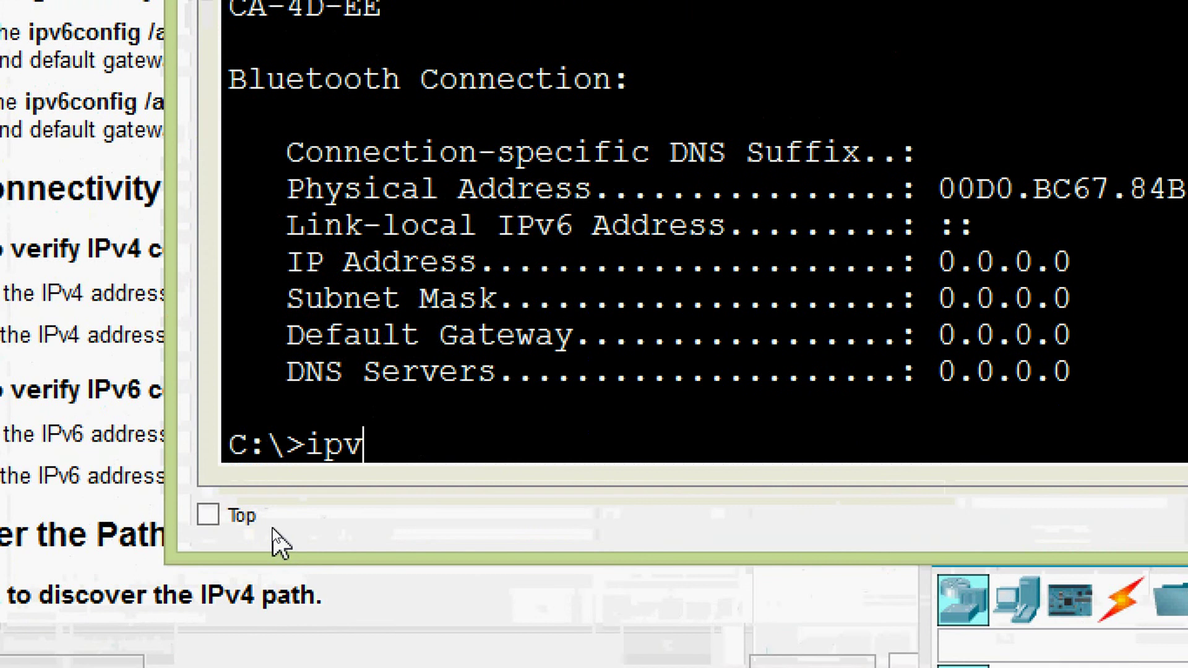
type("6config")
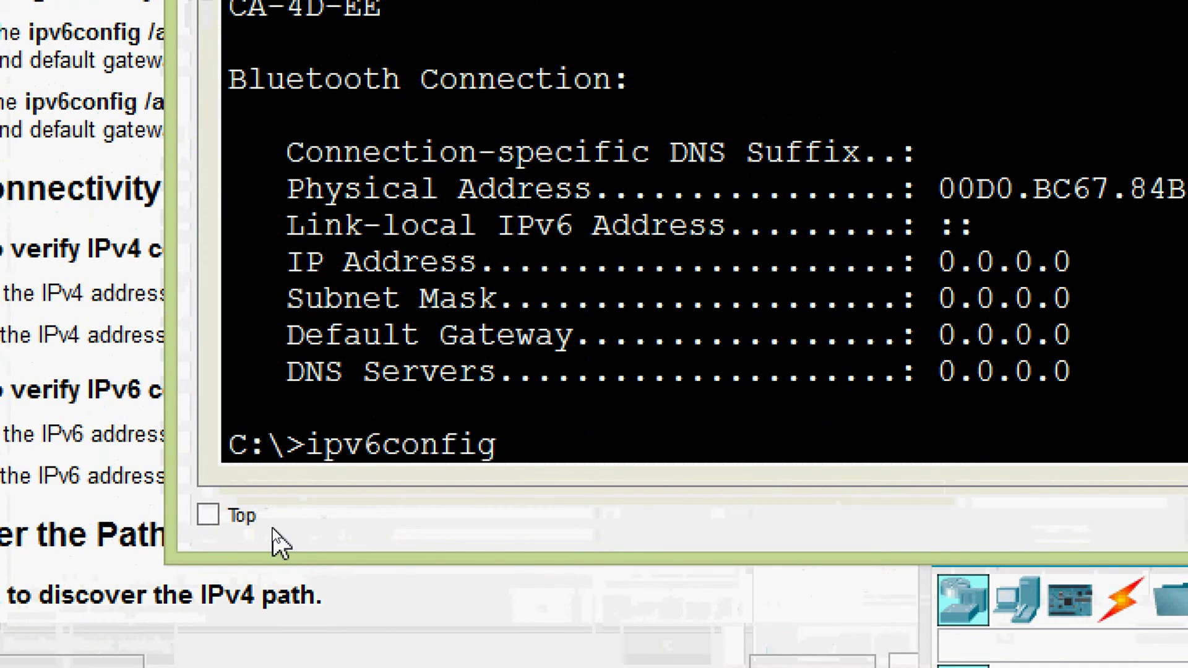
type(" /all")
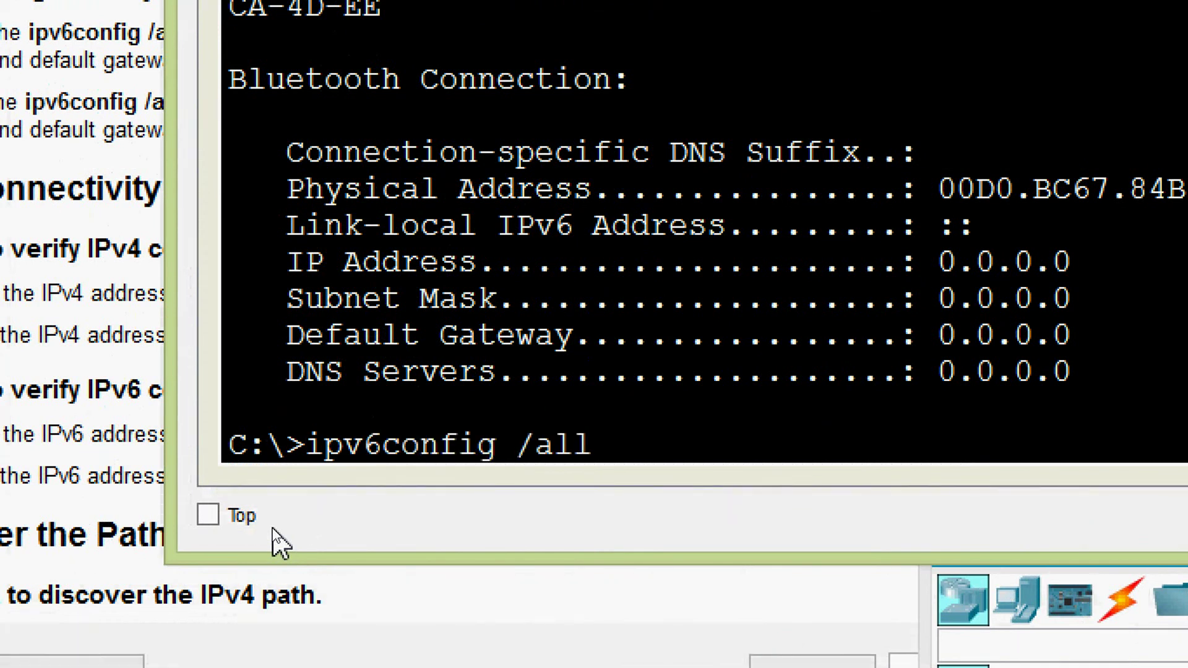
key("Return")
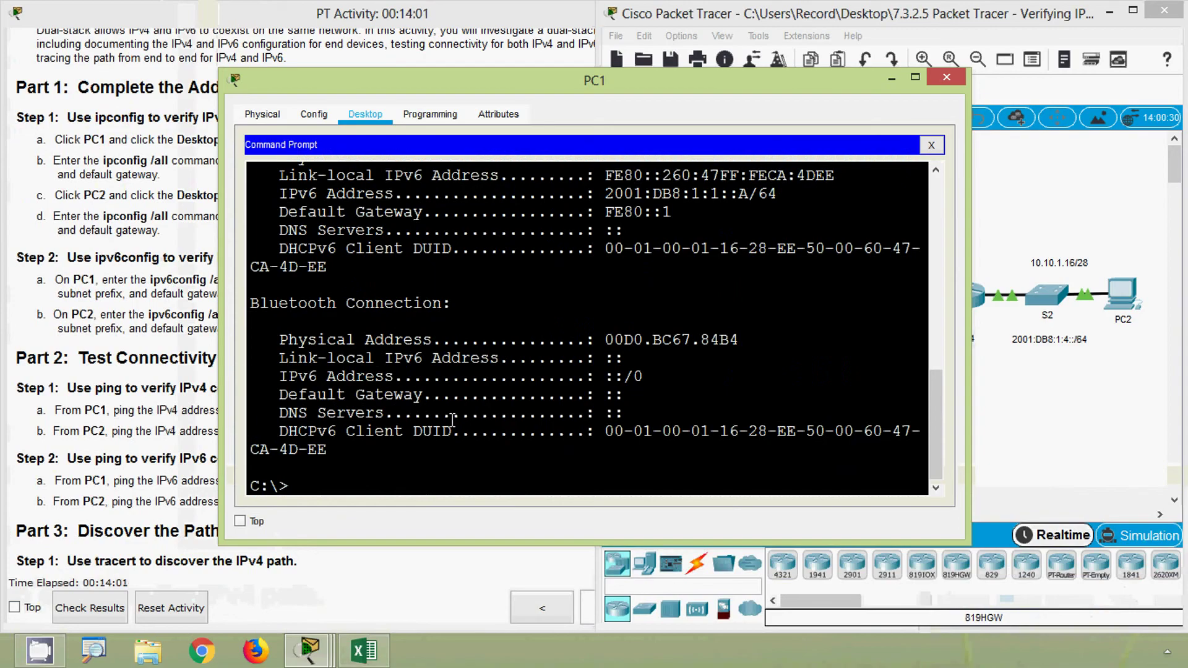
scroll(458, 419, "up", 4)
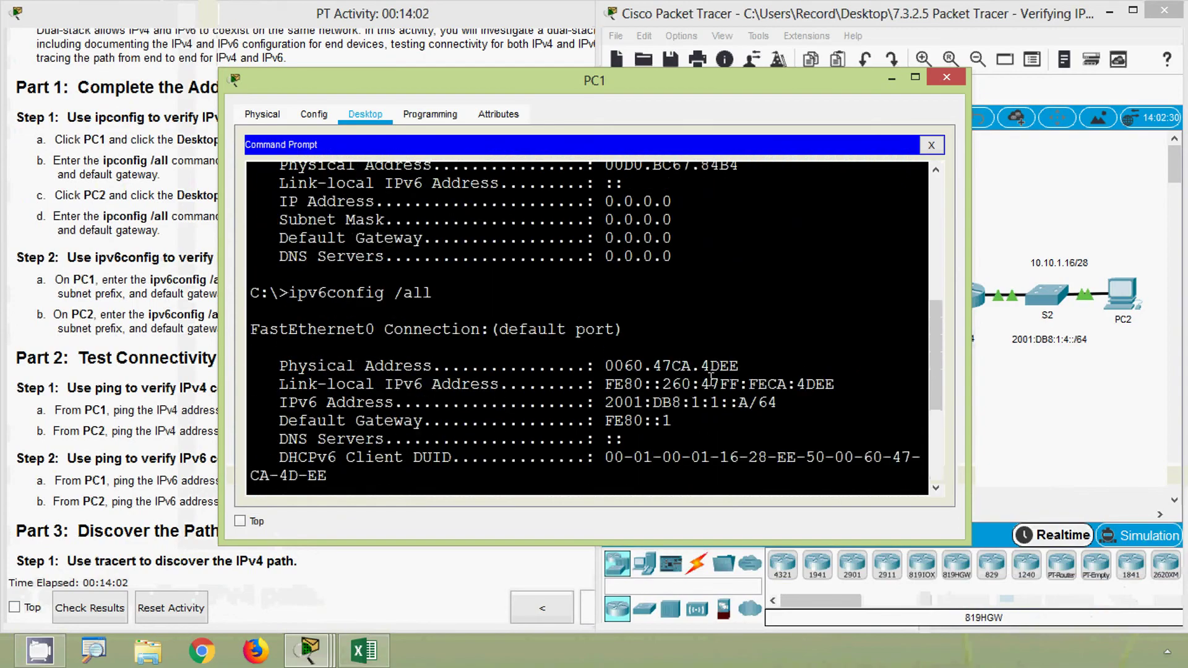
left_click_drag(965, 356, 1040, 351)
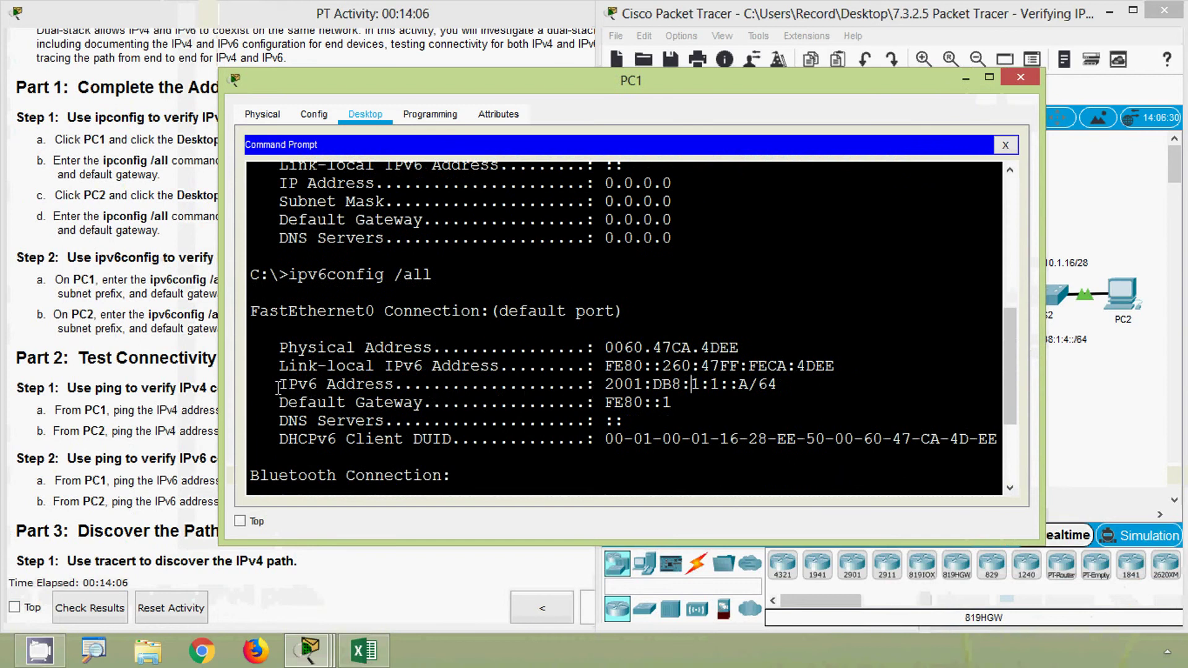
- Copy PC1's IPv6 address 2001:DB8:1:1::A/64 from Packet Tracer into cell C19 of the Excel addressing table
left_click_drag(278, 387, 779, 384)
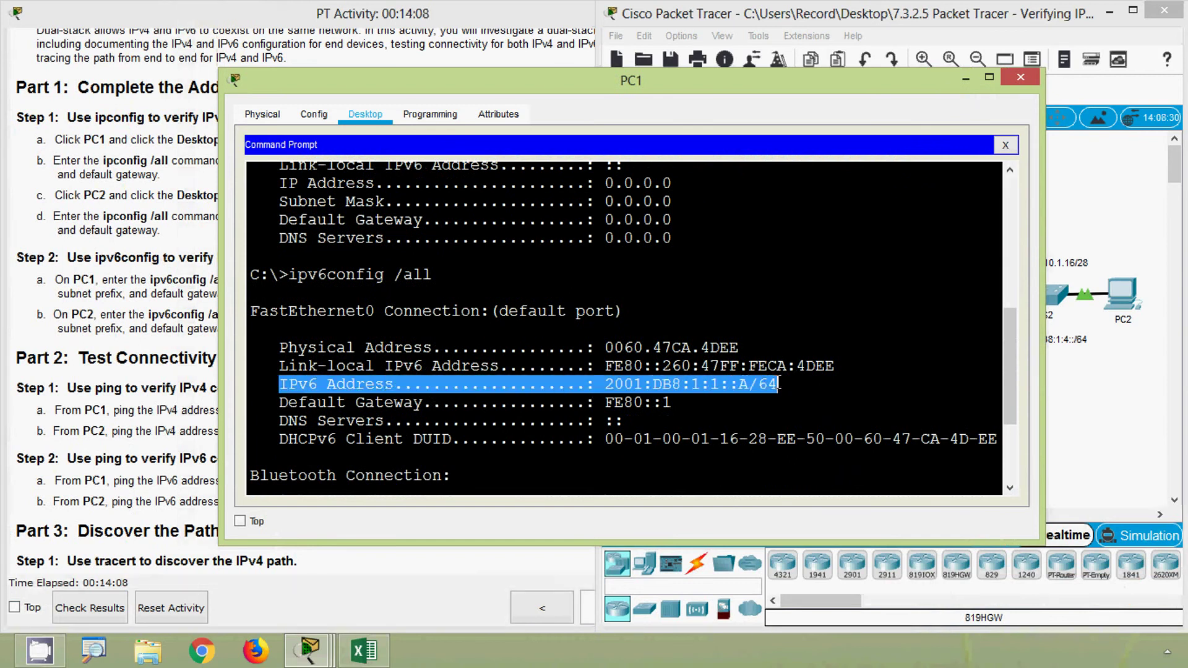
left_click(763, 394)
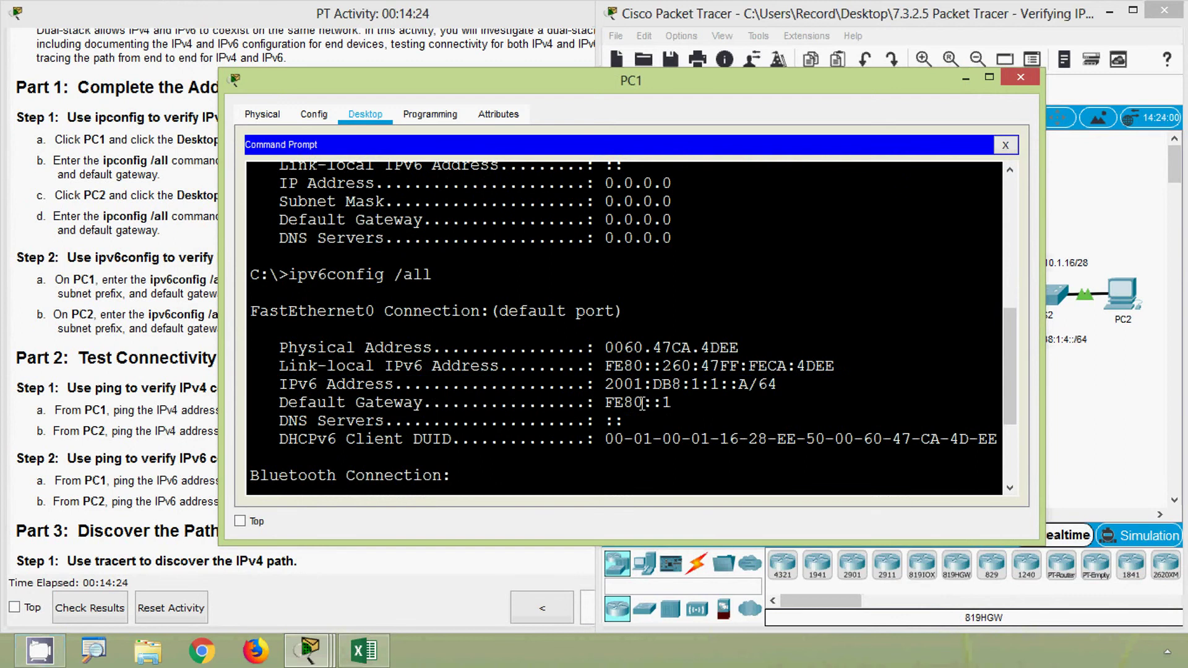
left_click_drag(609, 387, 777, 384)
key("ctrl+c")
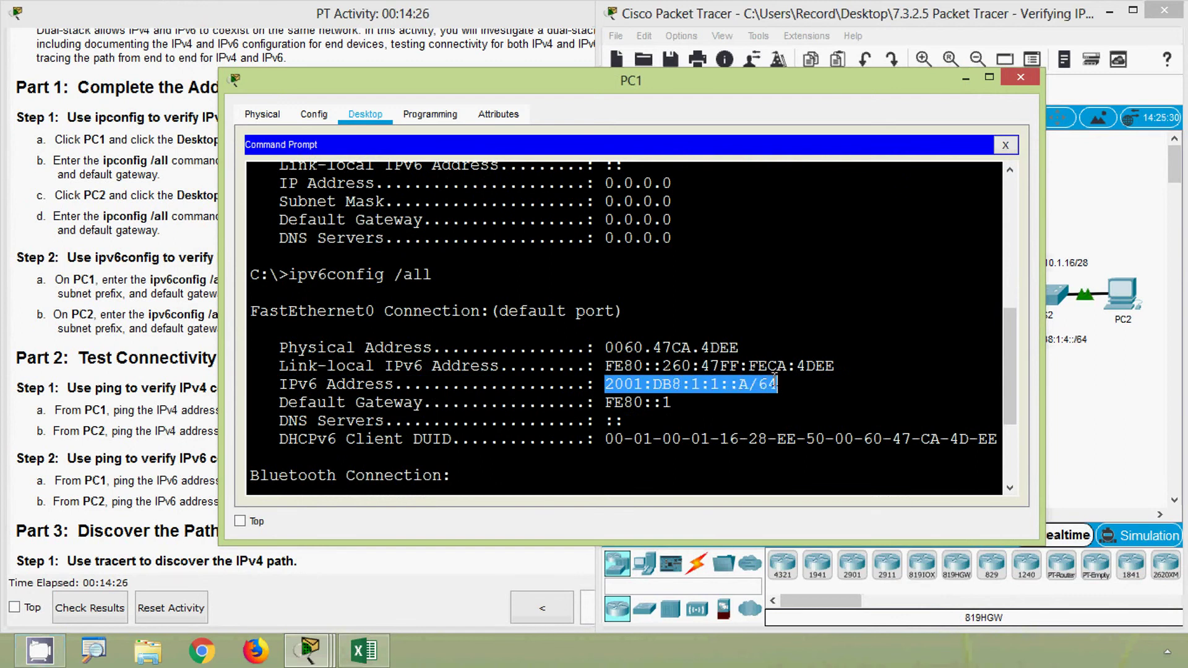
right_click(752, 391)
left_click(767, 399)
left_click(363, 650)
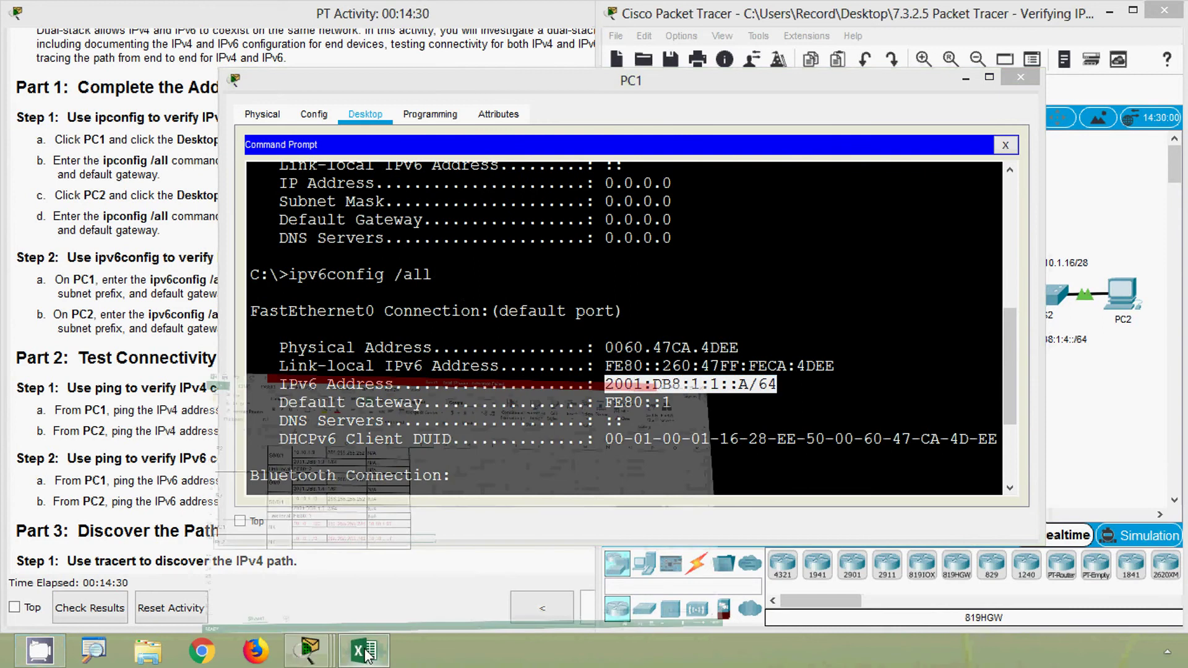
left_click(245, 390)
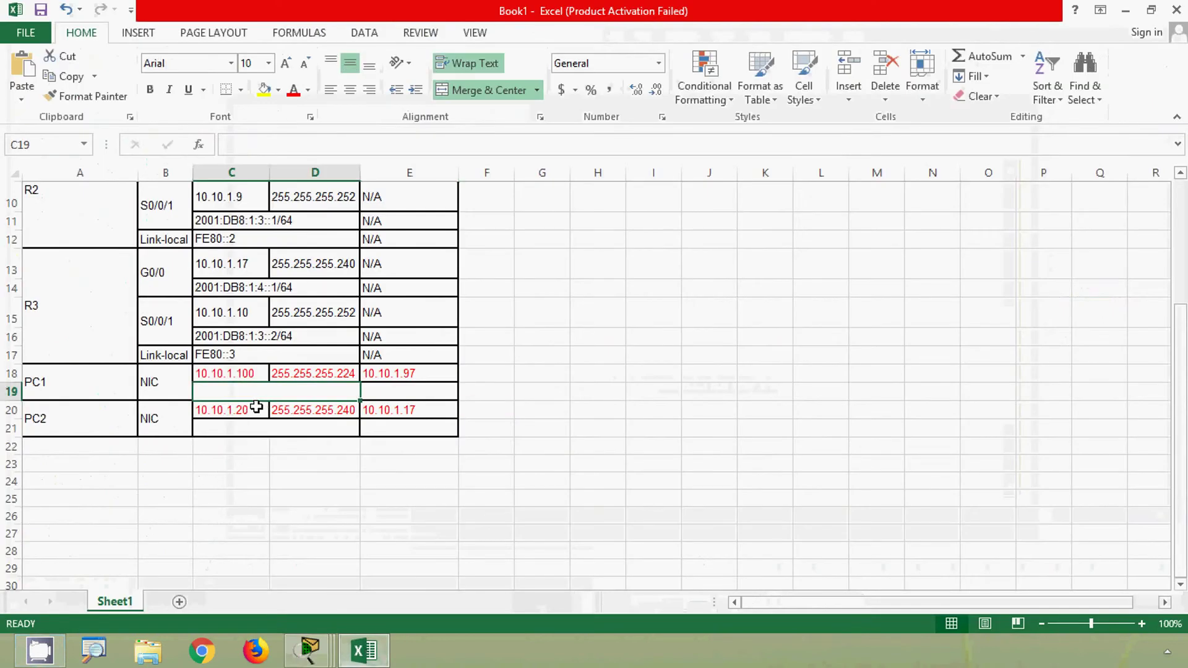
left_click(278, 147)
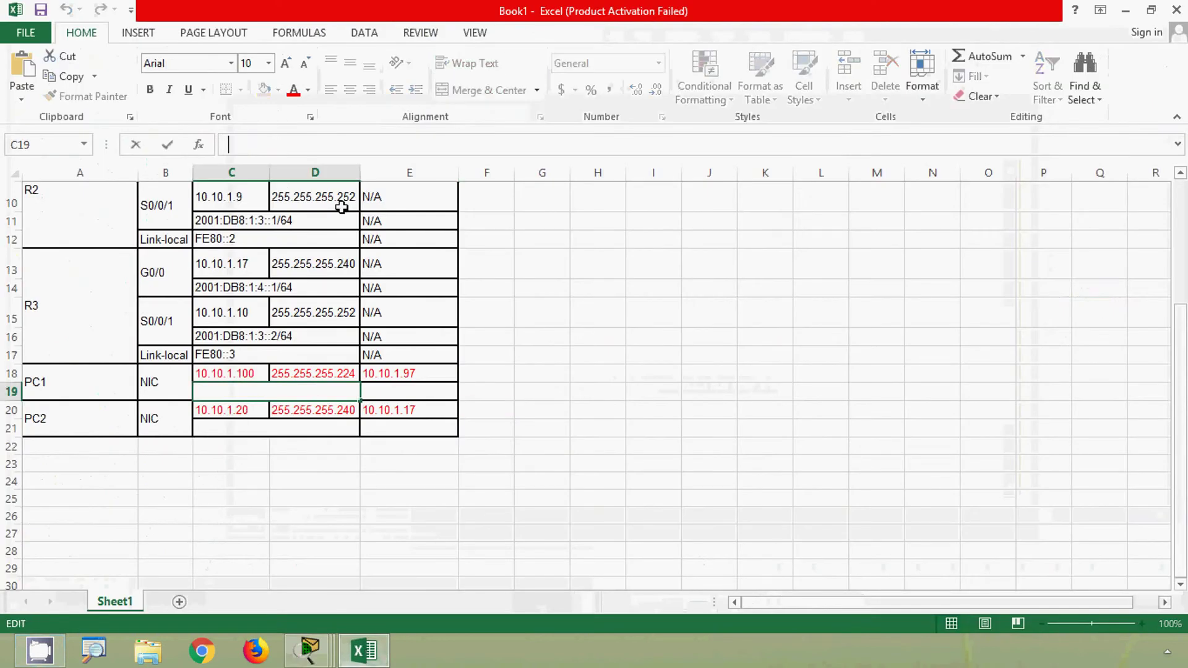
key("ctrl+v")
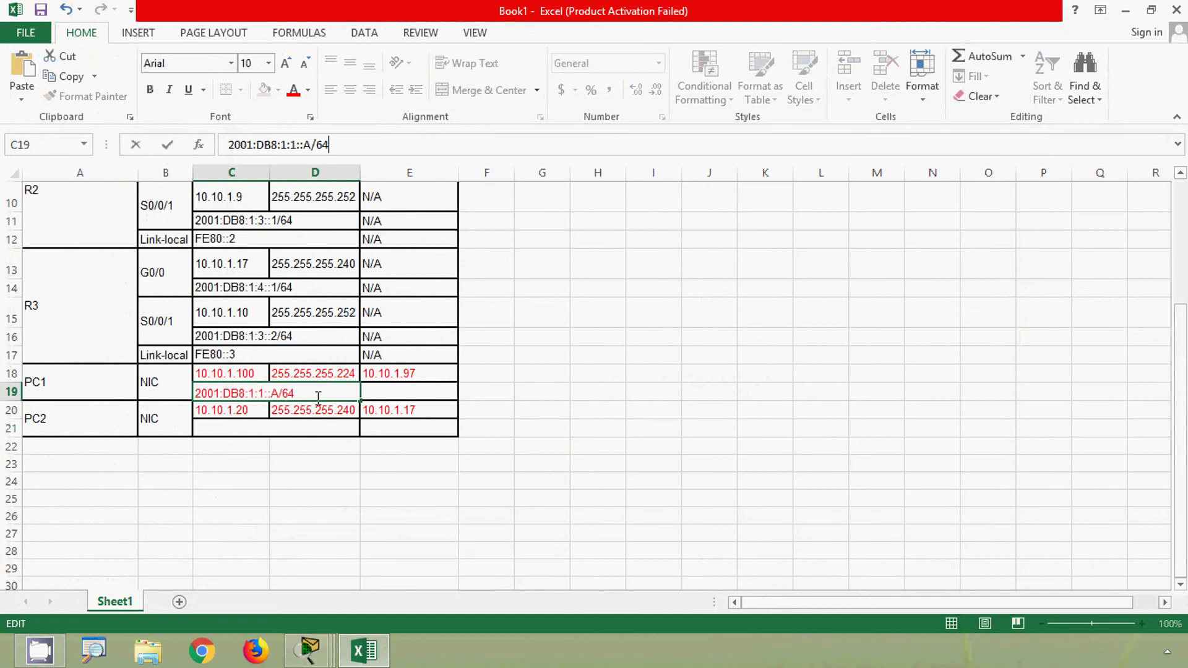
- Copy PC1's IPv6 default gateway FE80::1 from its Command Prompt in Packet Tracer into cell E19 of the Excel addressing table
left_click(376, 392)
left_click(308, 649)
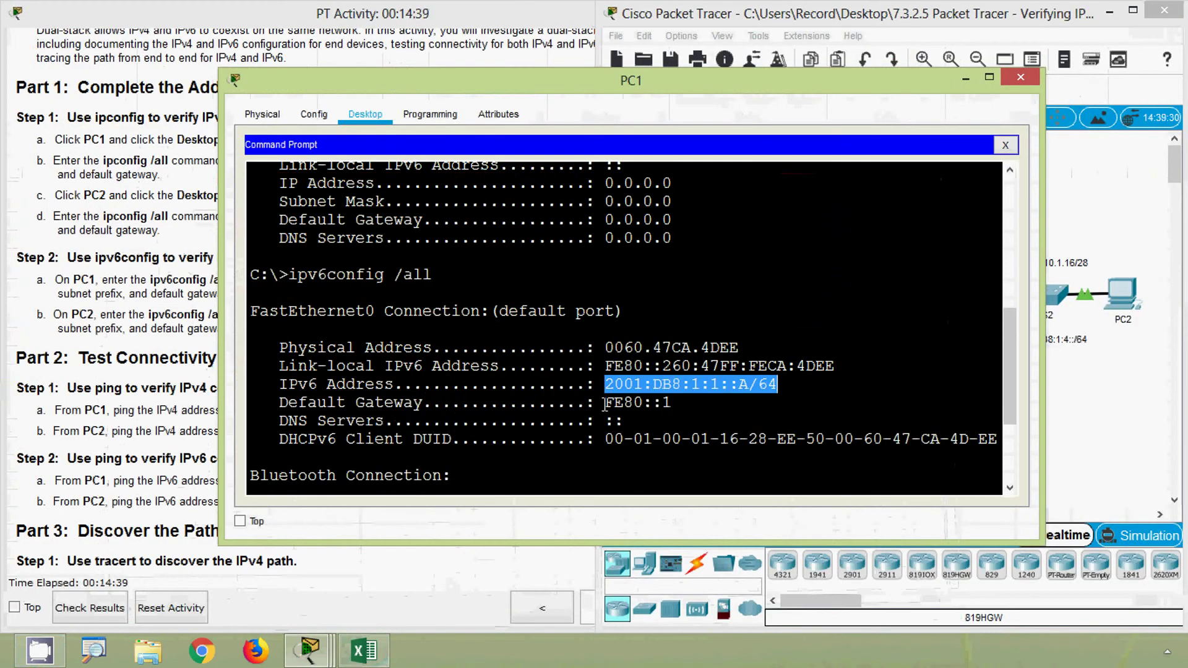
left_click_drag(605, 405, 672, 403)
right_click(657, 407)
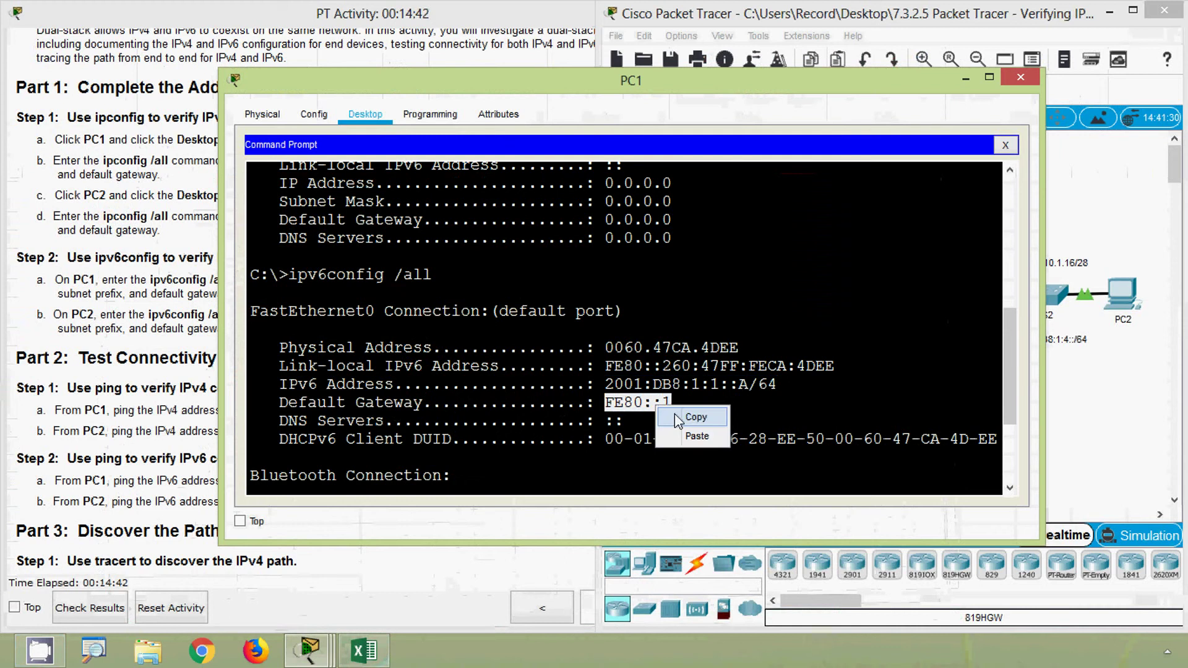
left_click(693, 417)
left_click(364, 649)
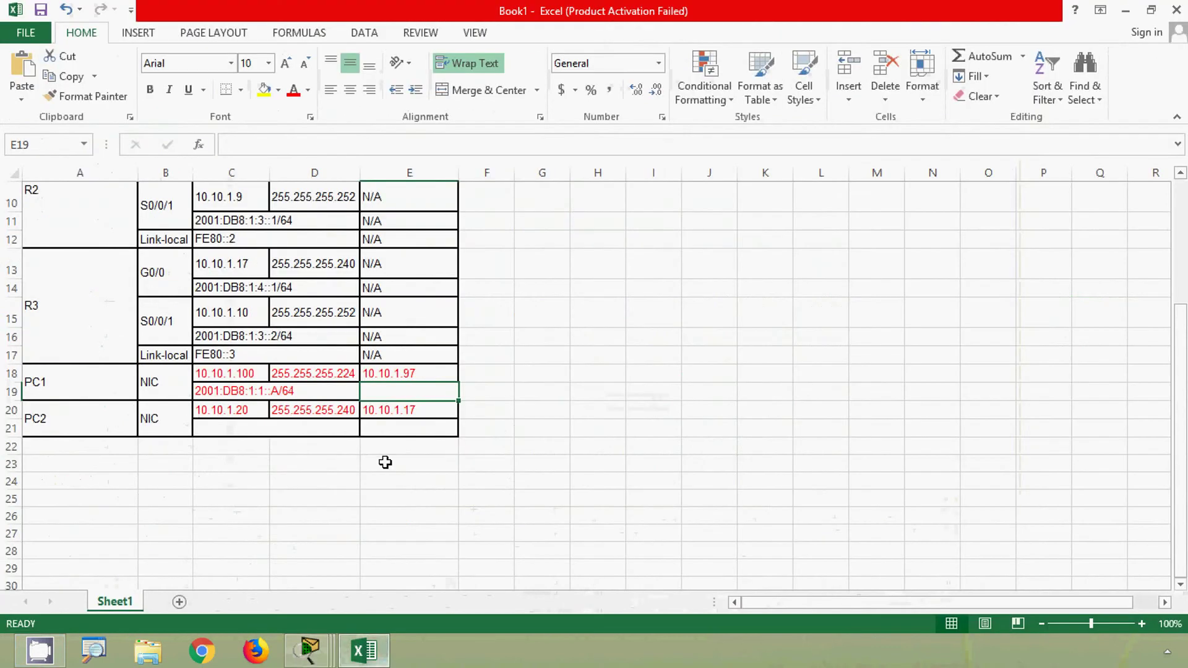
left_click(265, 145)
key("ctrl+v")
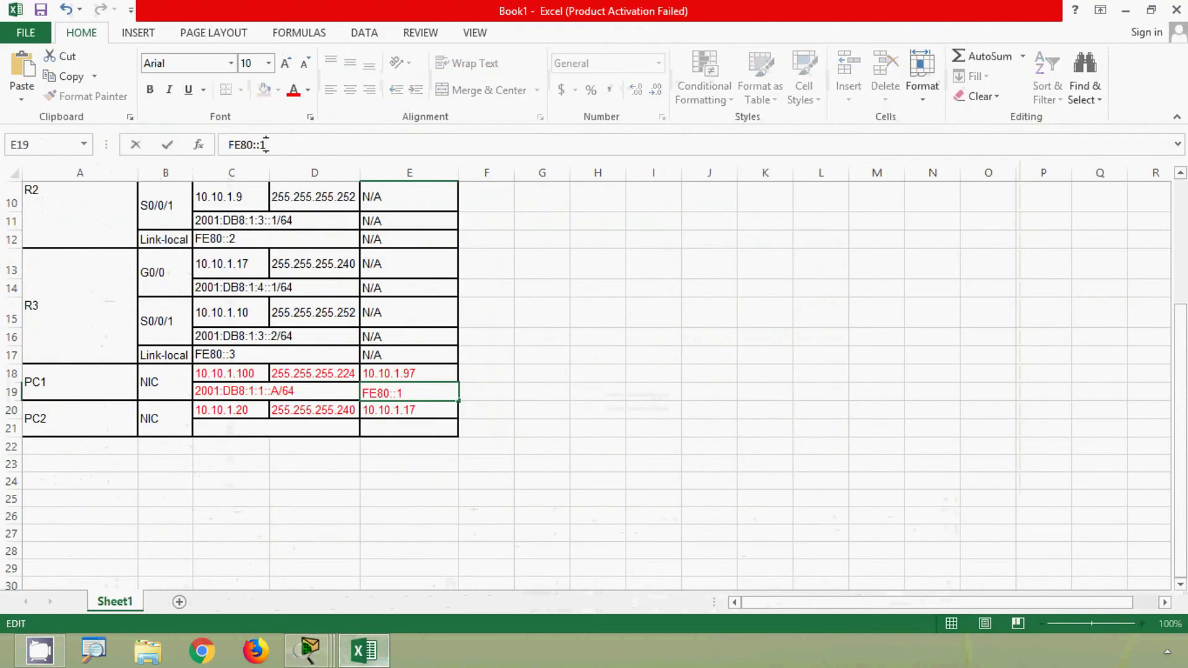
left_click(473, 392)
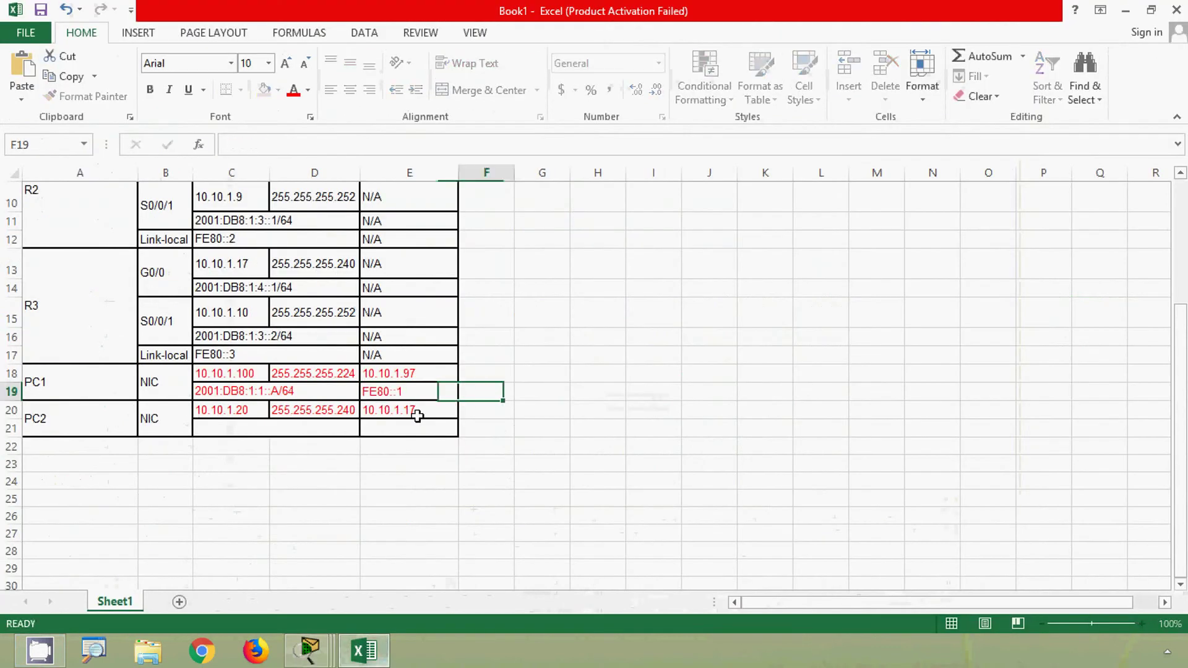
- Return to Packet Tracer, close PC1's window and open the Command Prompt on PC2
left_click(1123, 9)
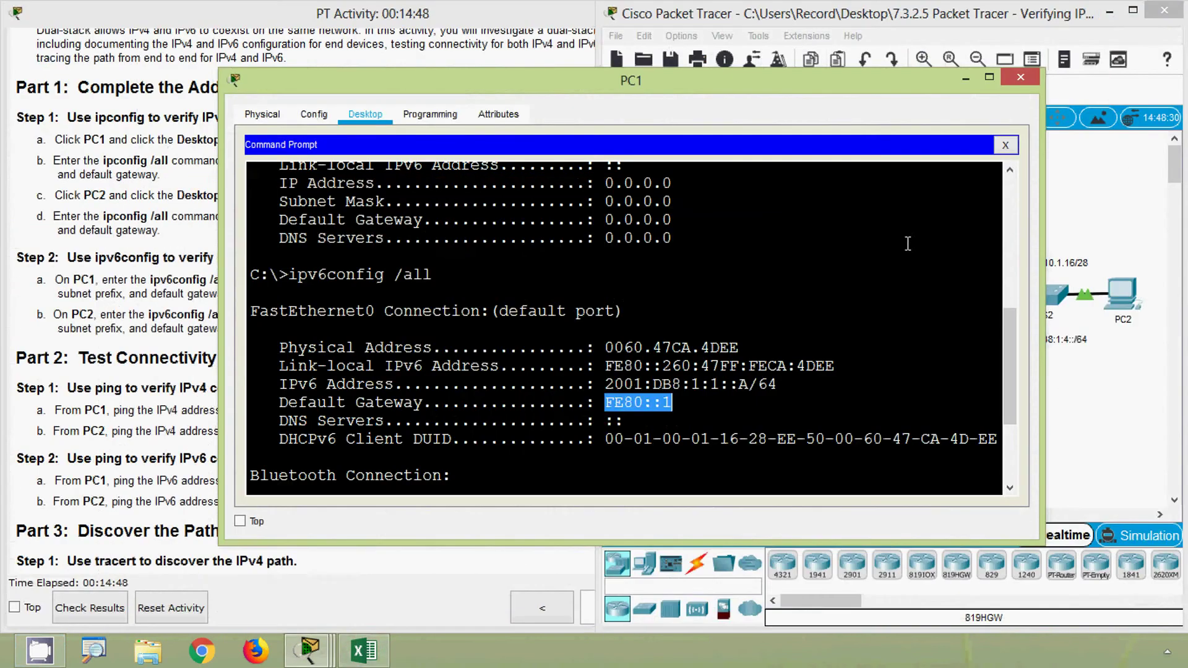
left_click(1021, 78)
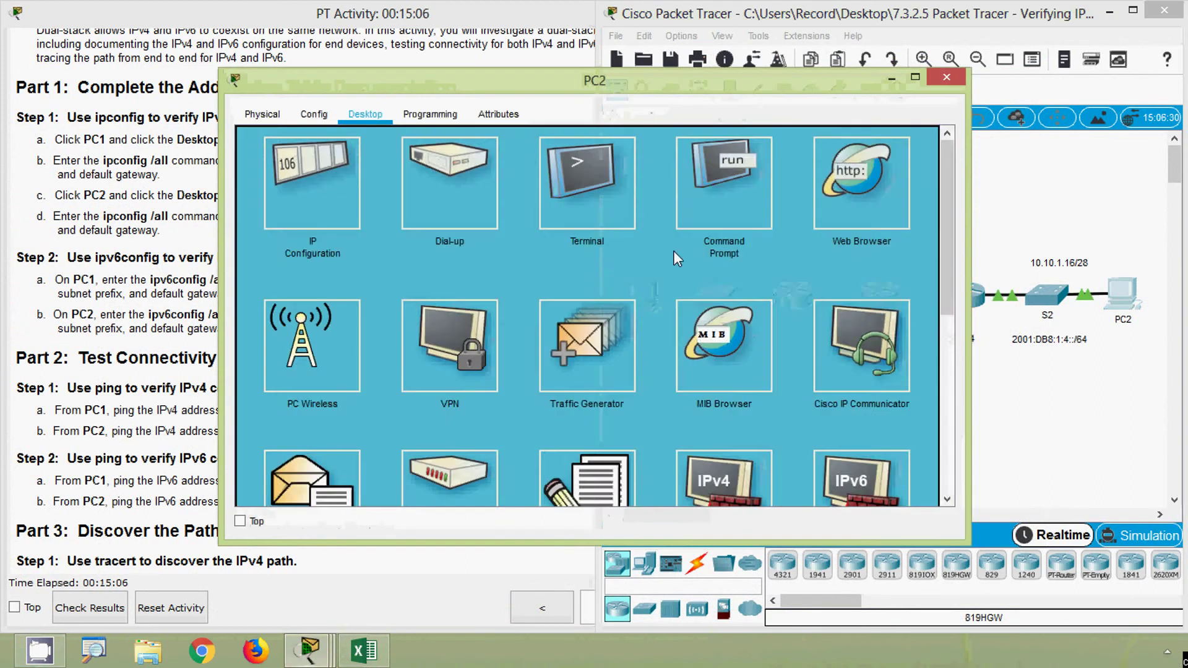
left_click(680, 250)
scroll(350, 387, "down", 2)
scroll(350, 387, "down", 1)
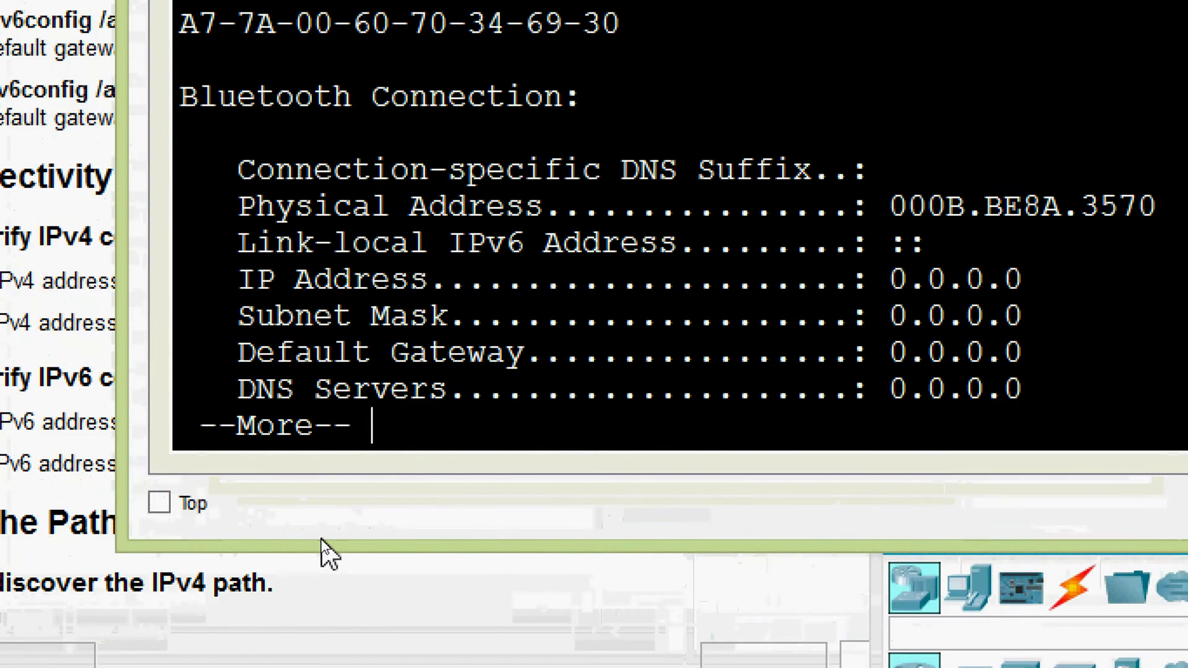
- Finish the paged output on PC2 and run ipv6config /all, showing the FastEthernet0 connection details
key("space")
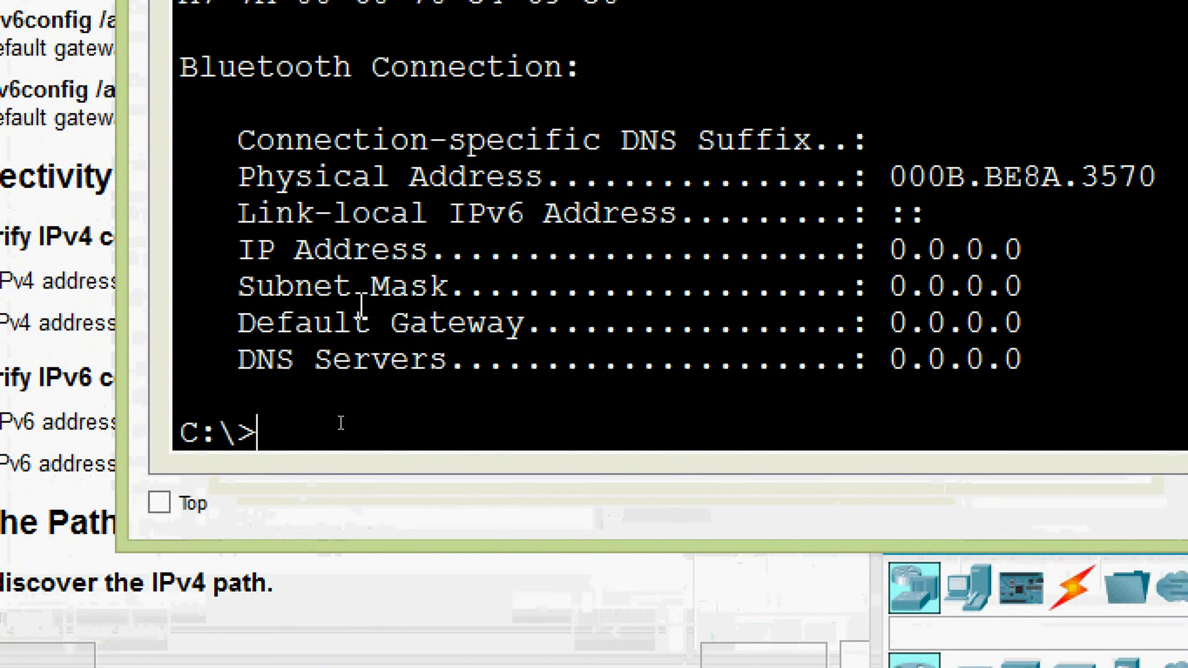
type("ipv6config ")
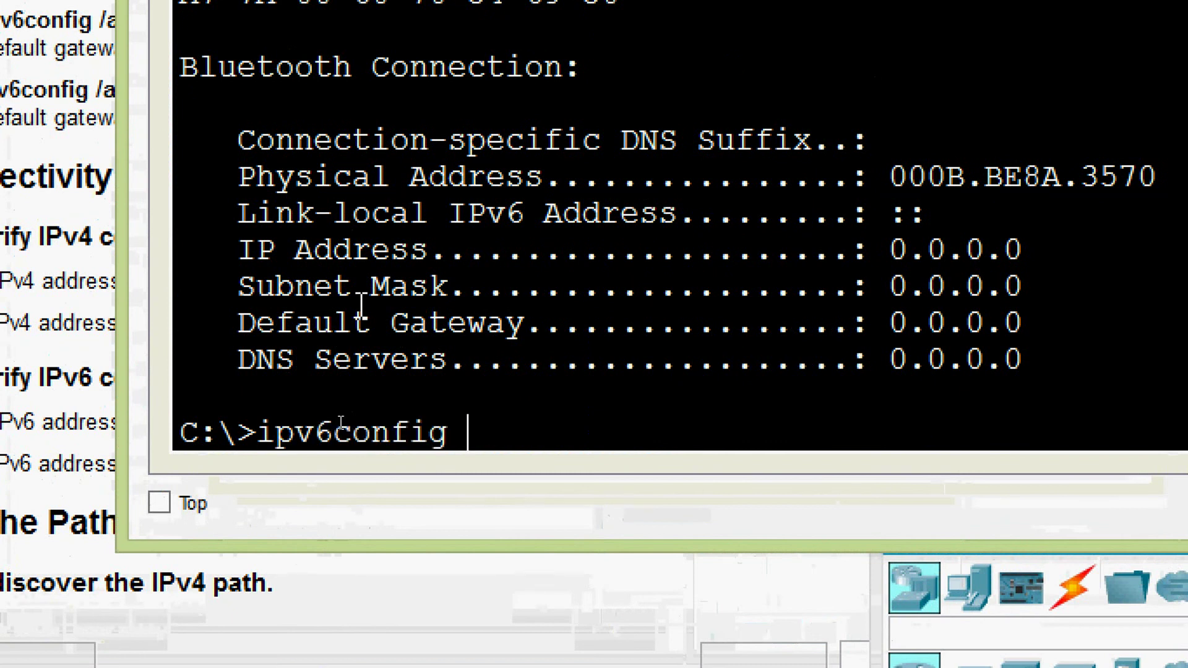
type("/all")
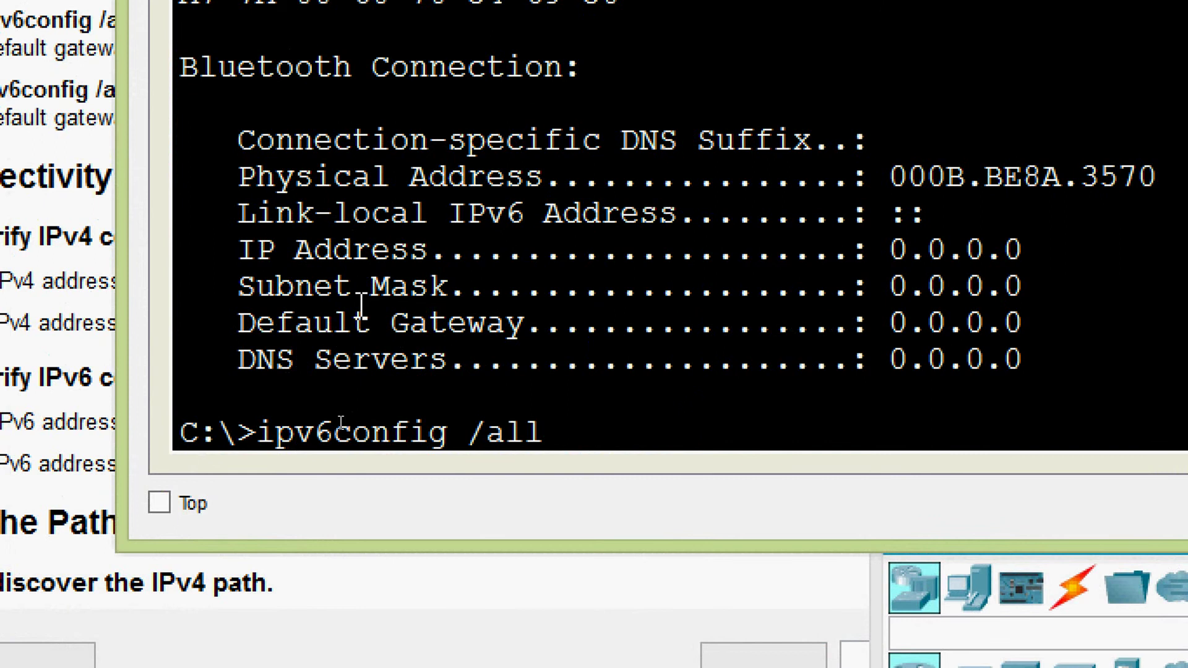
key("Return")
scroll(361, 306, "up", 3)
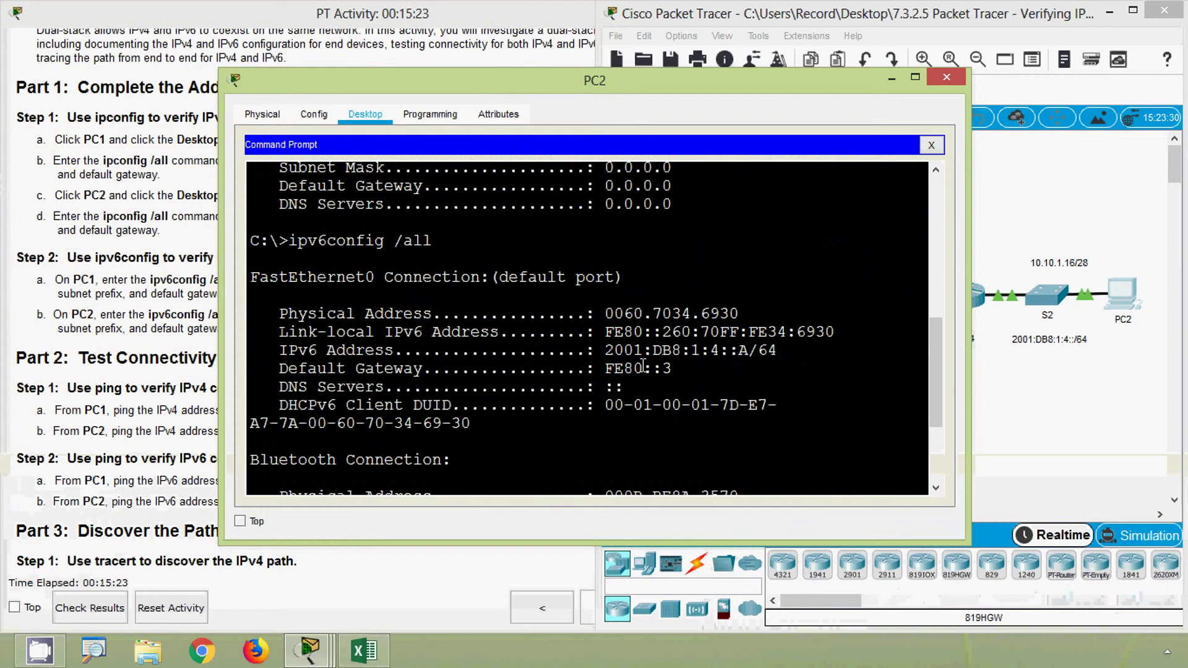
- Copy PC2's IPv6 address 2001:DB8:1:4::A/64 from its Command Prompt into cell C21 of the Excel addressing table
left_click_drag(282, 346, 791, 357)
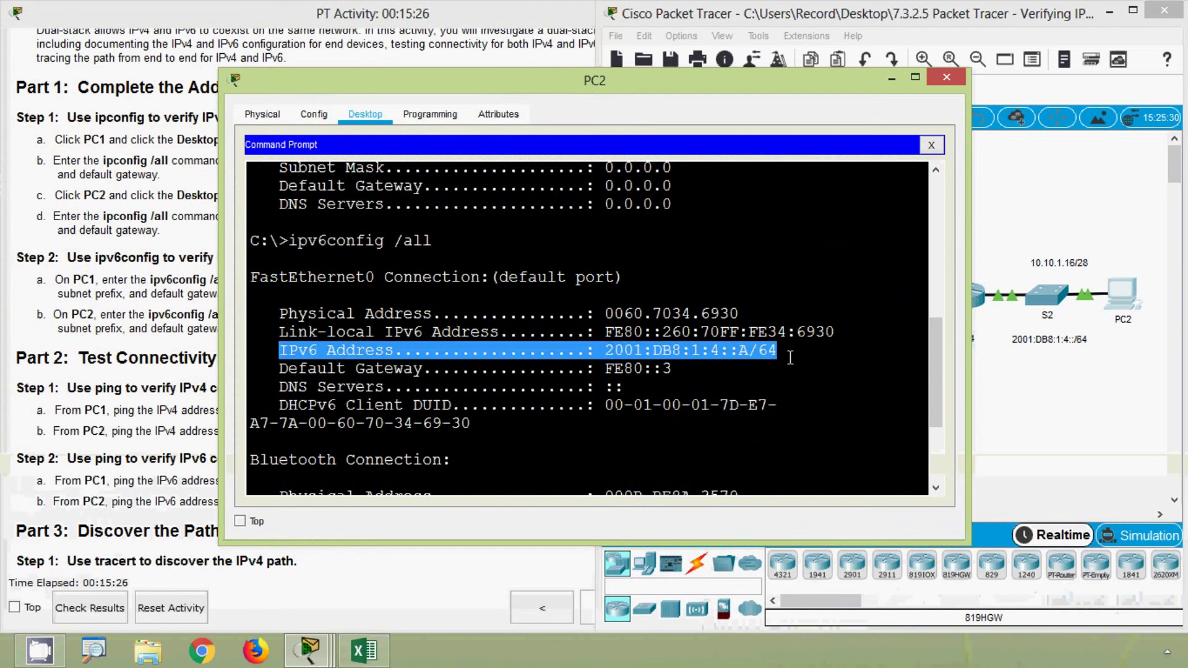
left_click_drag(609, 355, 778, 352)
key("ctrl+c")
right_click(764, 349)
left_click(788, 357)
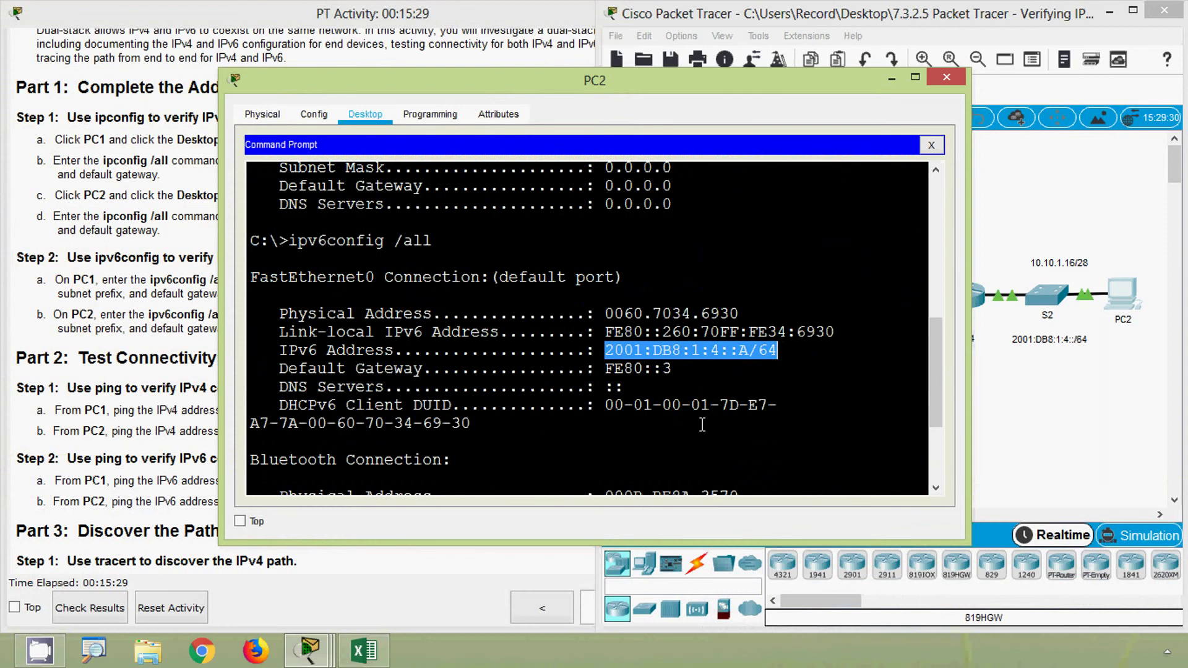
left_click(364, 650)
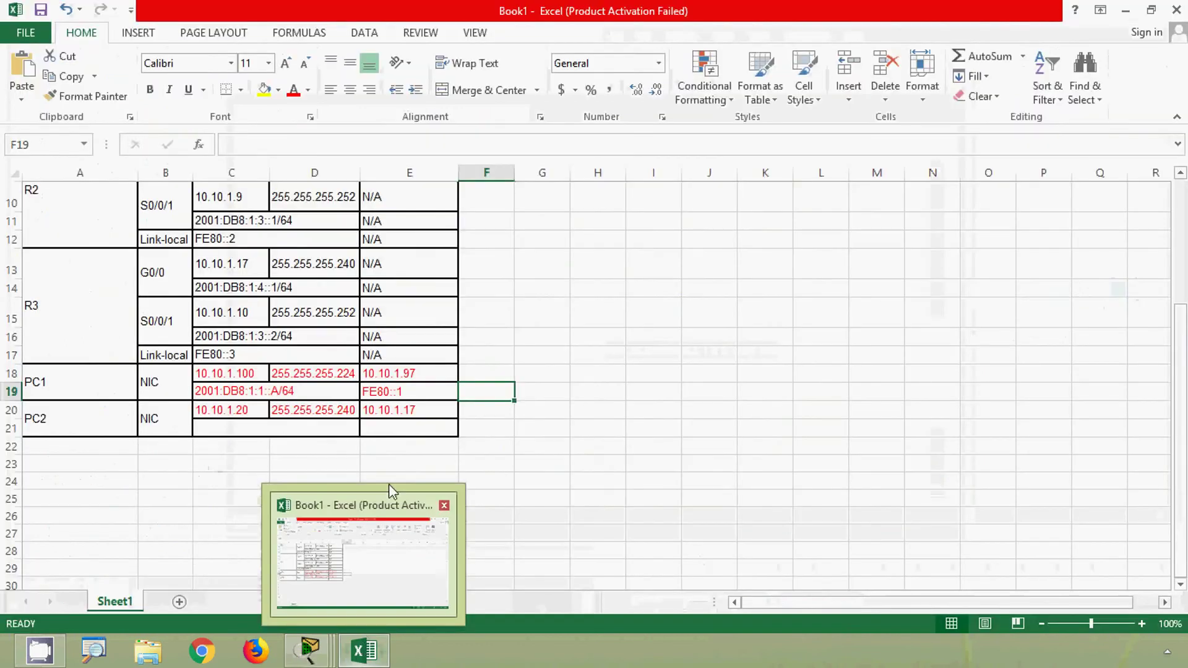
left_click(214, 428)
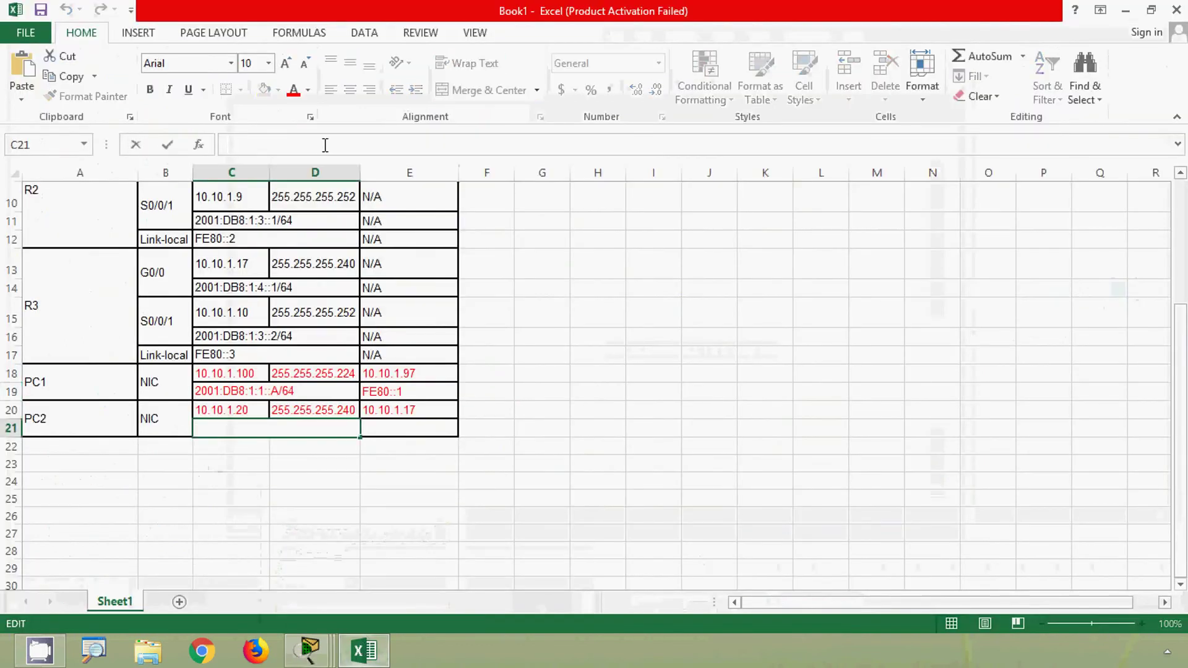
key("ctrl+v")
left_click(398, 428)
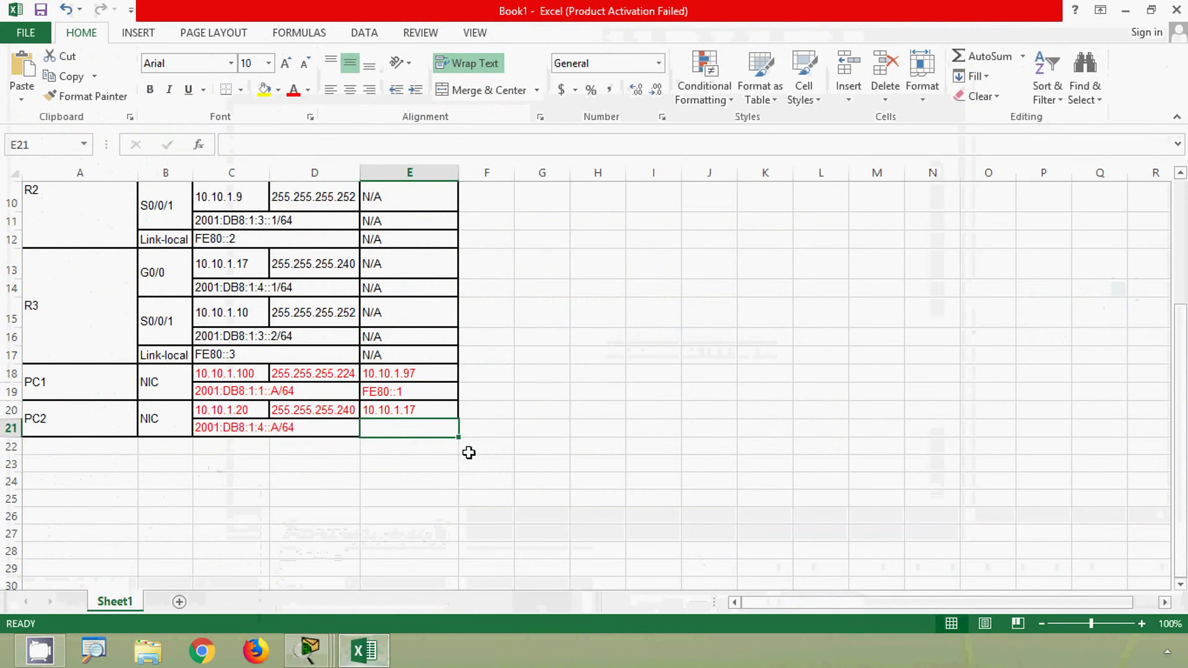
- Copy PC2's IPv6 default gateway FE80::3 from Packet Tracer into cell E21 of the Excel addressing table
left_click(1125, 11)
left_click_drag(673, 370, 609, 370)
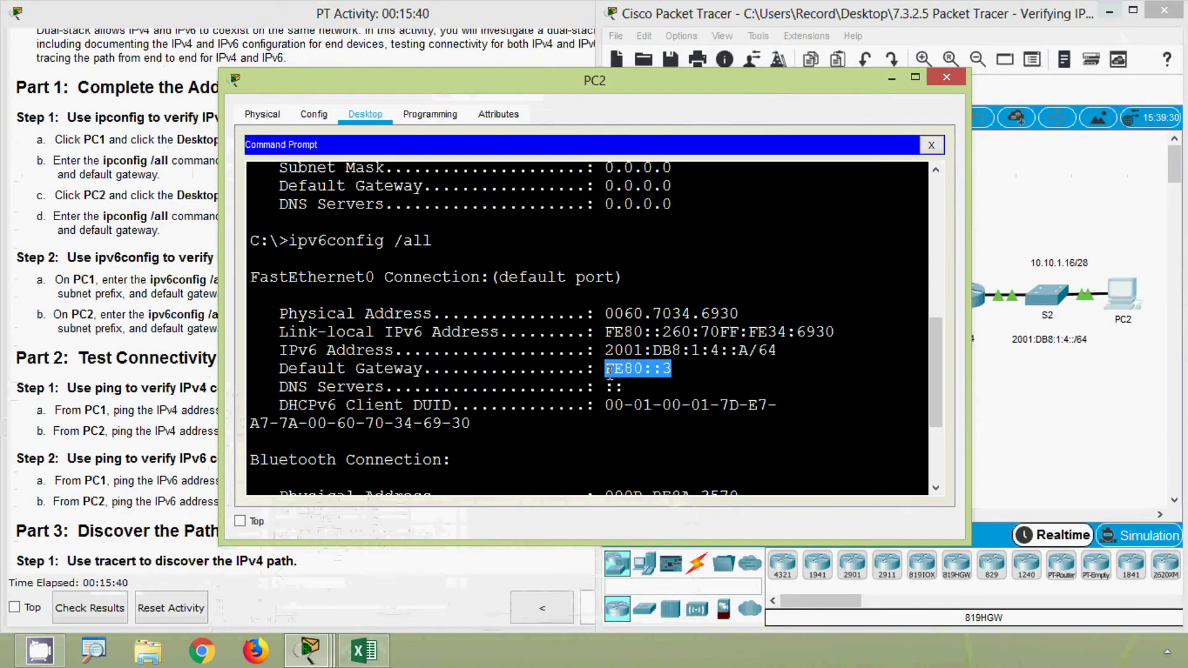
right_click(619, 370)
left_click(643, 378)
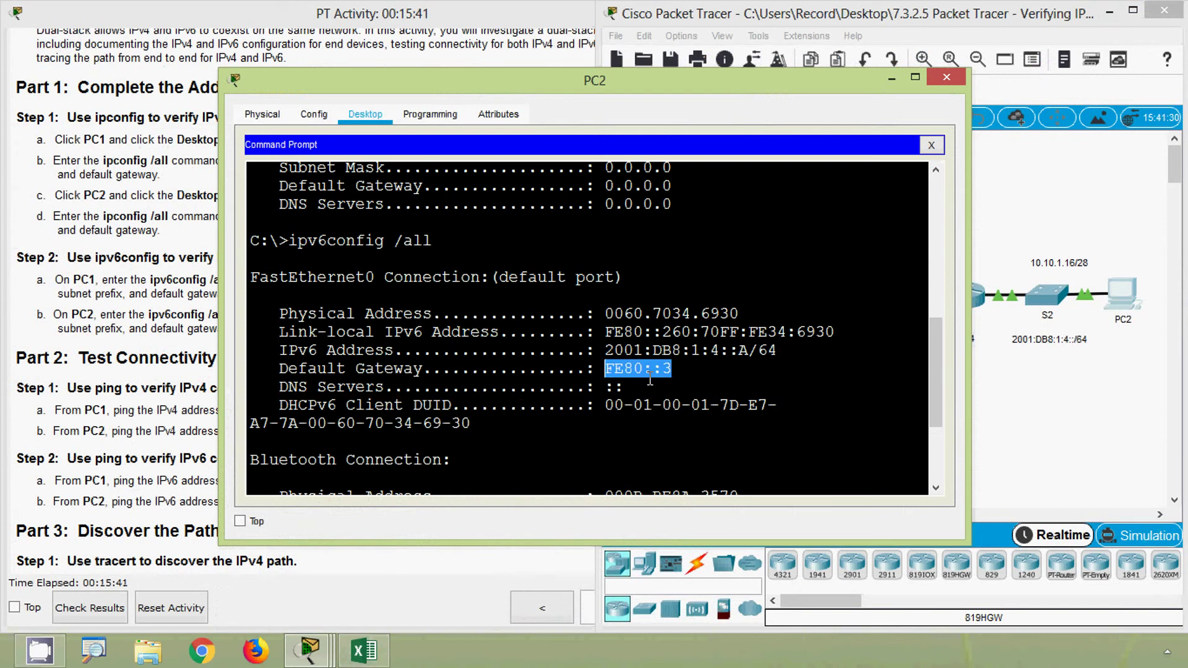
left_click(378, 648)
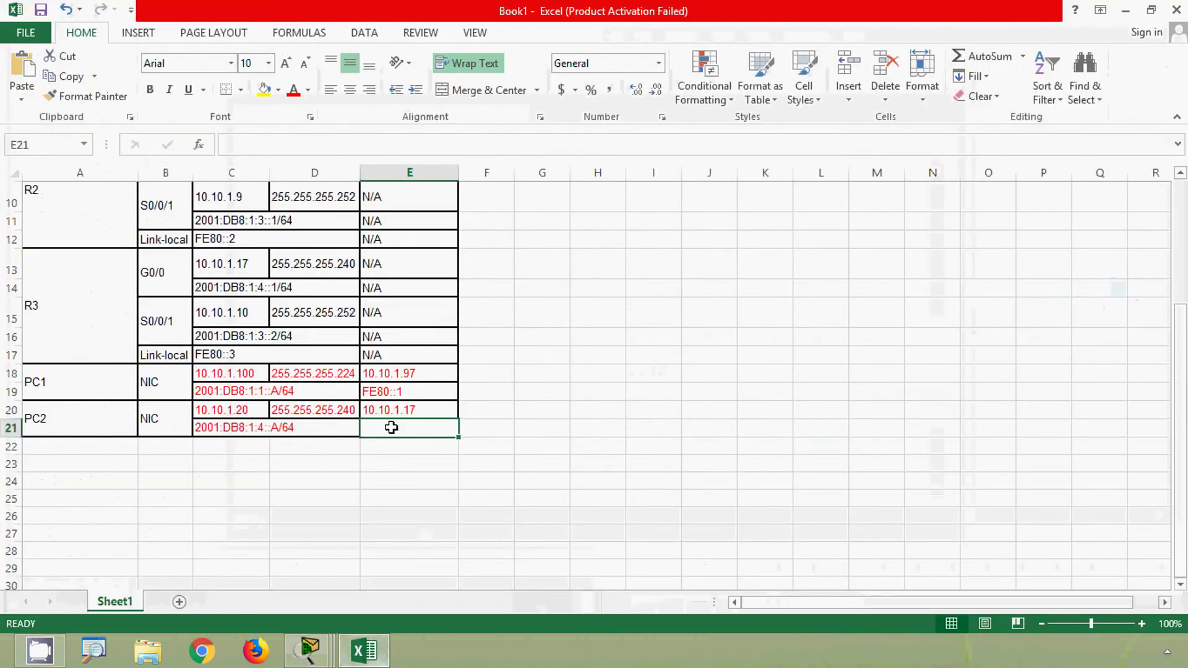
left_click(279, 146)
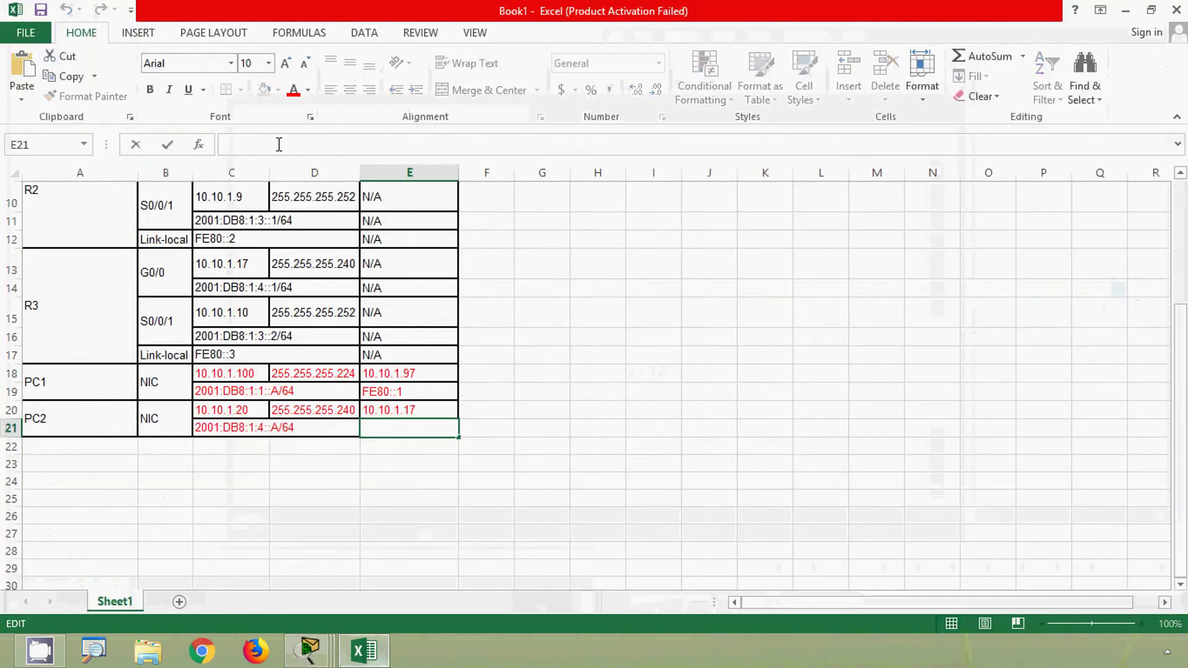
key("ctrl+v")
left_click(341, 498)
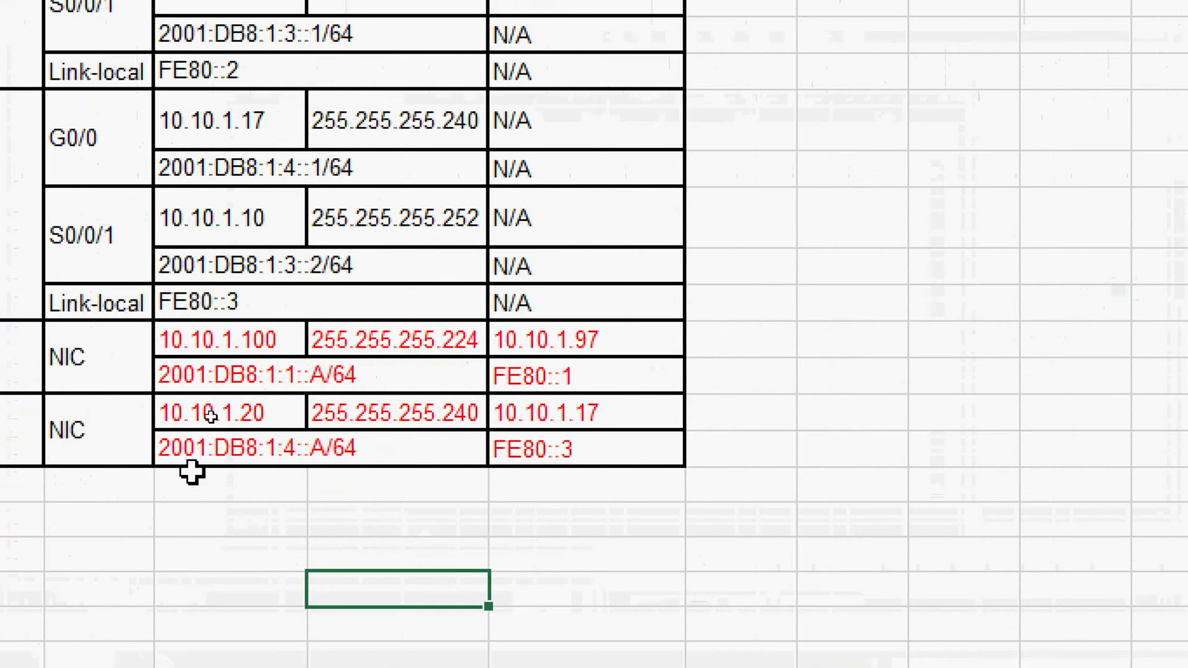
- Review the PC1 and PC2 entries in C18:E21, and in Packet Tracer close PC2's window to read the Part 2 ping instructions
left_click_drag(185, 346, 637, 444)
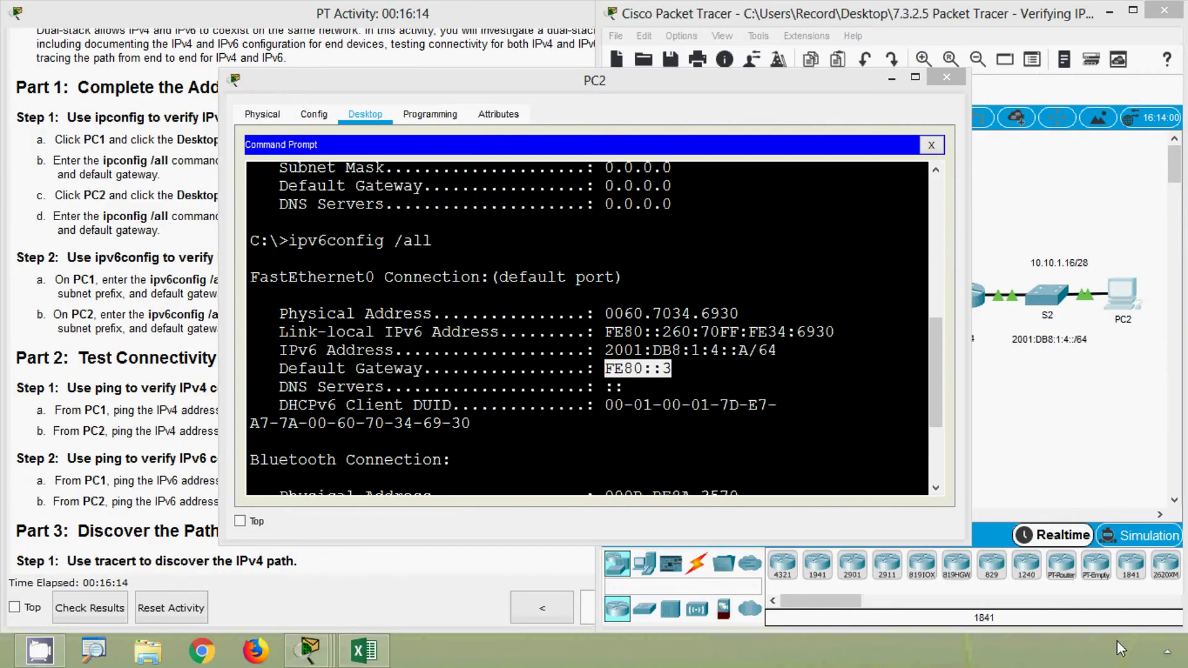
left_click(728, 366)
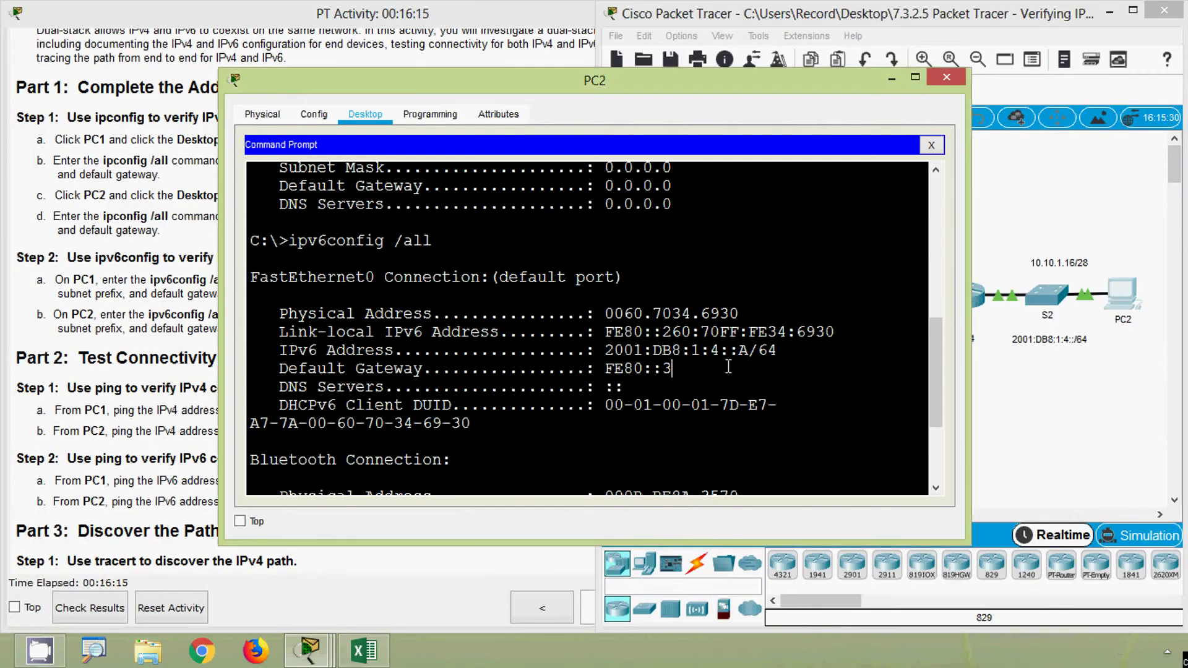
left_click(947, 79)
left_click(311, 362)
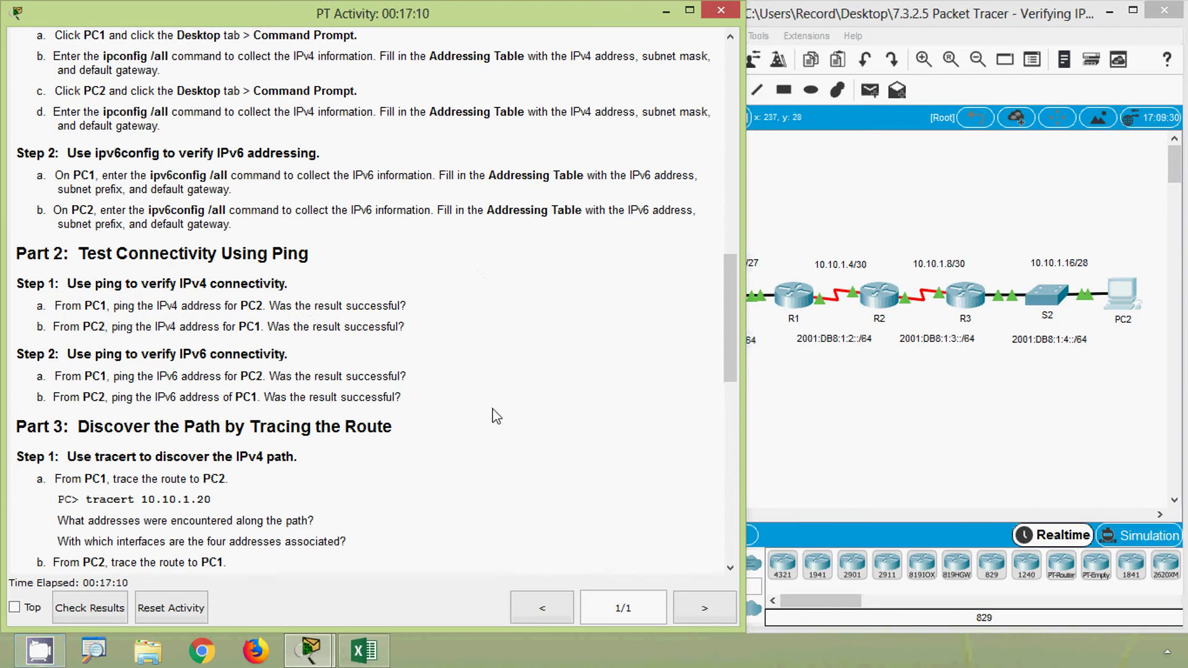
- Switch to Excel and copy PC2's IPv4 address 10.10.1.20 from cell C20 of the addressing table
left_click(383, 656)
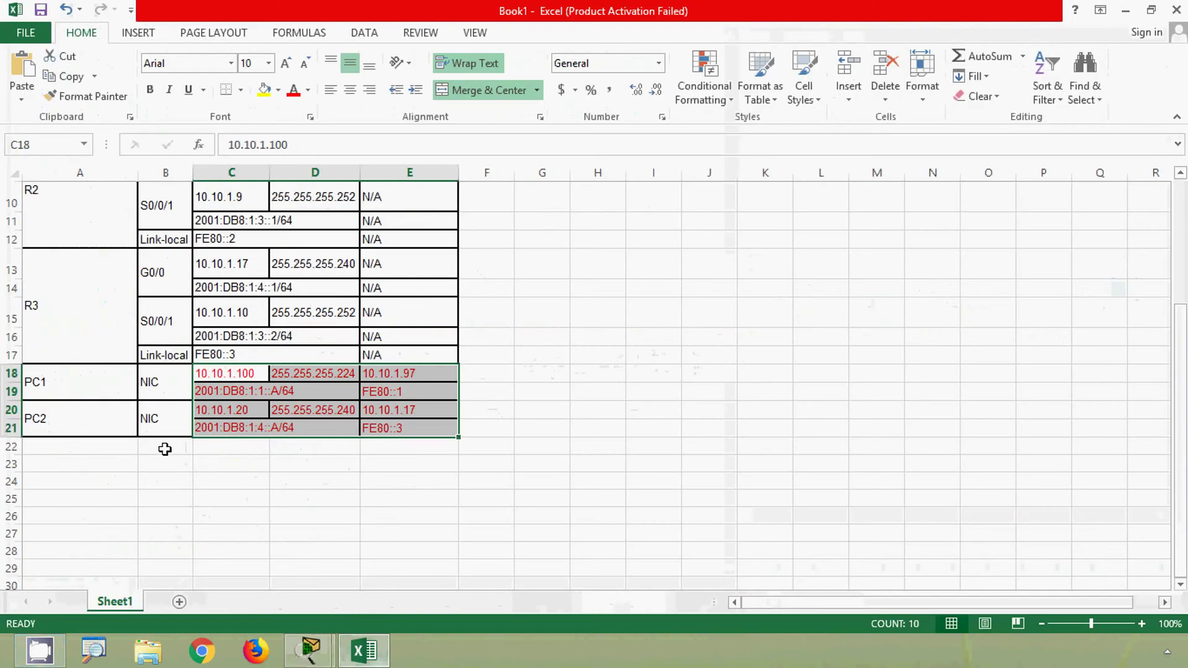
left_click(224, 413)
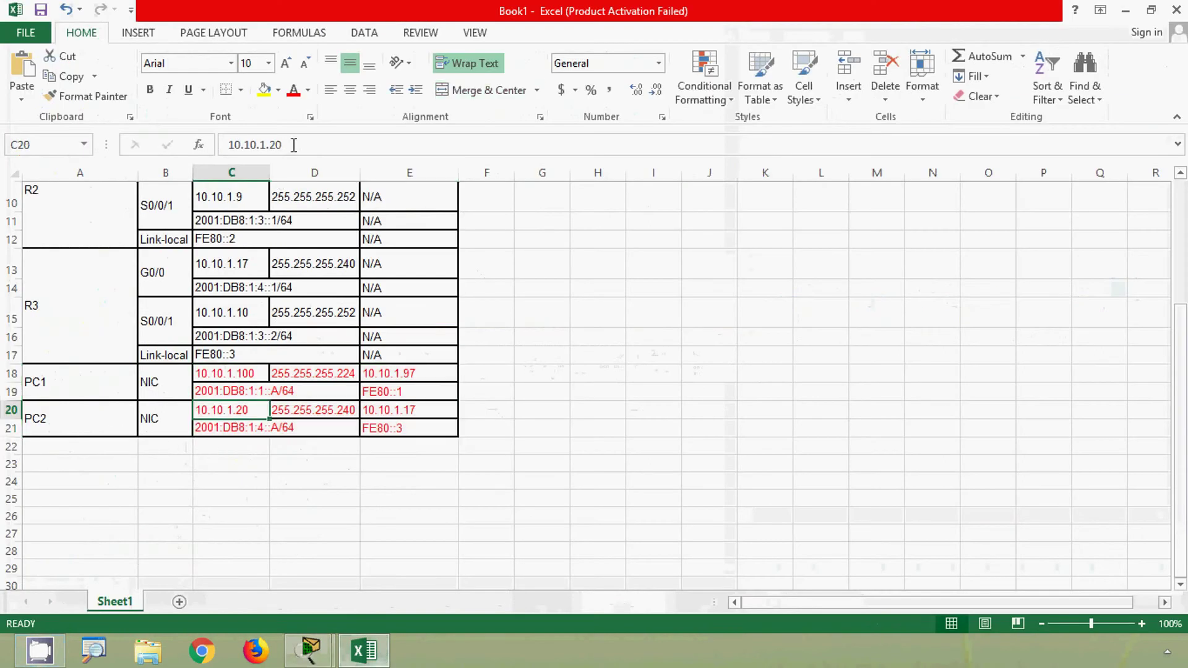
left_click_drag(293, 145, 219, 147)
key("ctrl+c")
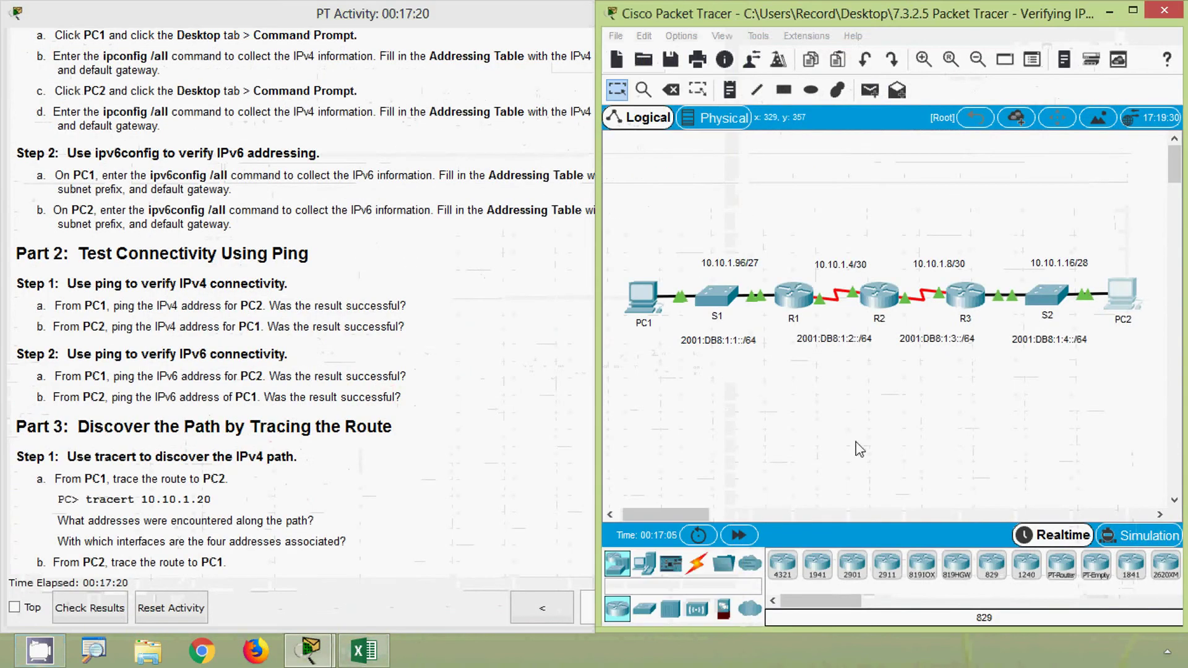
- In Packet Tracer, ping 10.10.1.20 from PC1's Command Prompt using the copied address, and close PC1's window
left_click(632, 295)
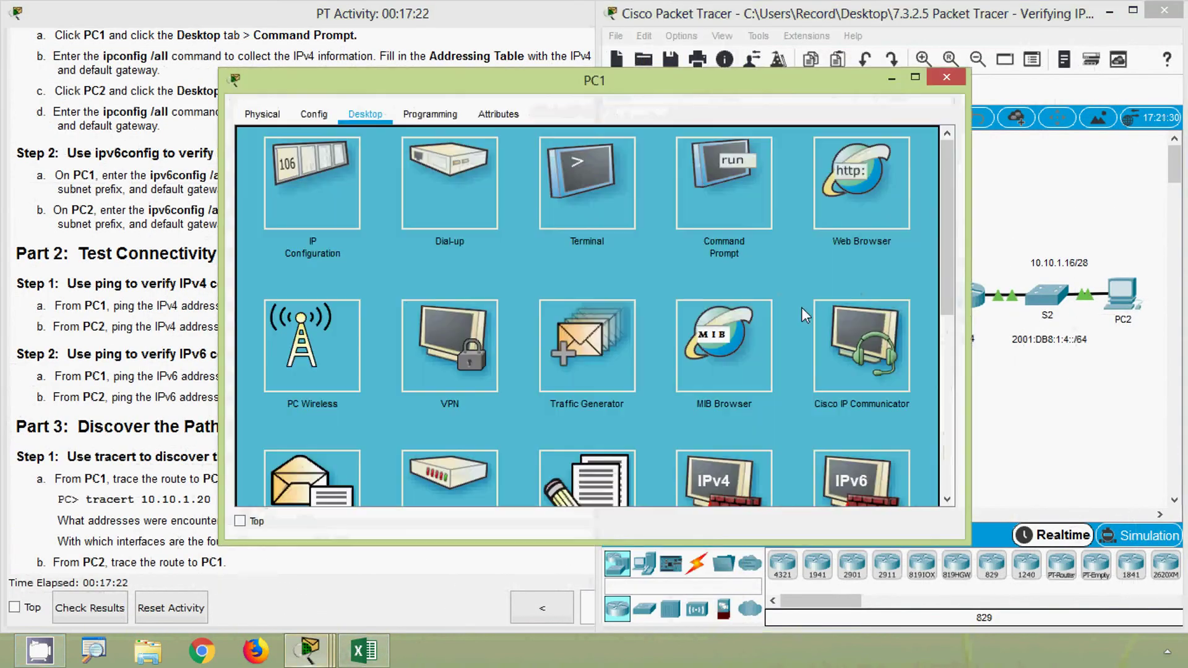
left_click(751, 202)
scroll(504, 405, "down", 8)
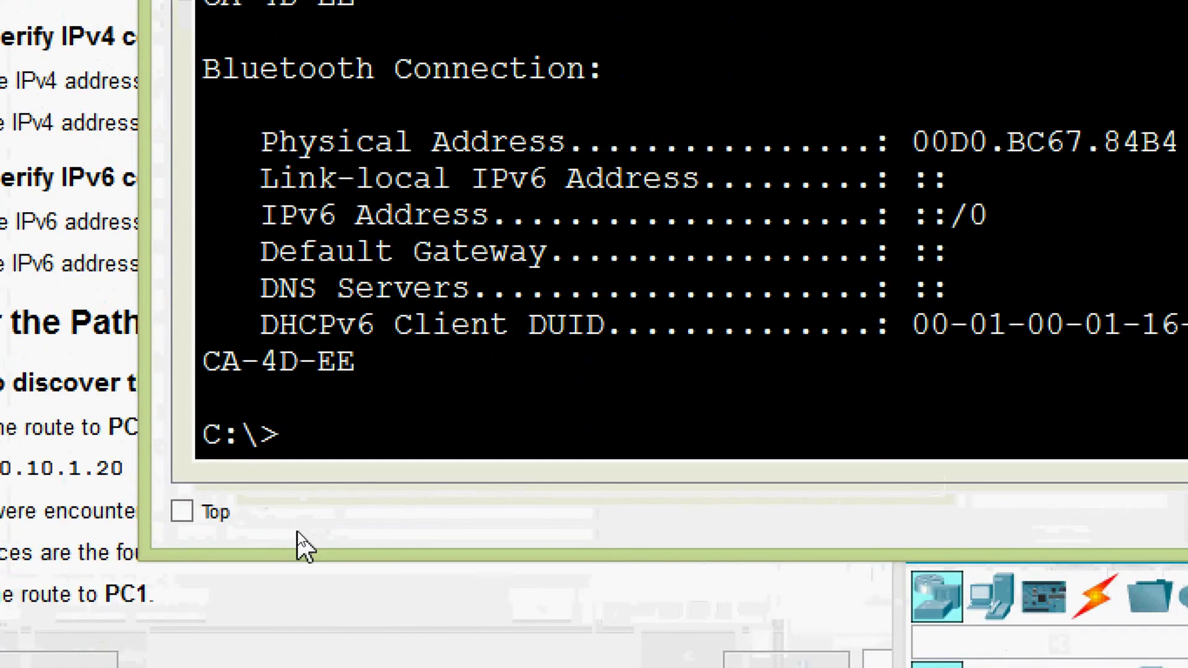
type("ping")
right_click(413, 430)
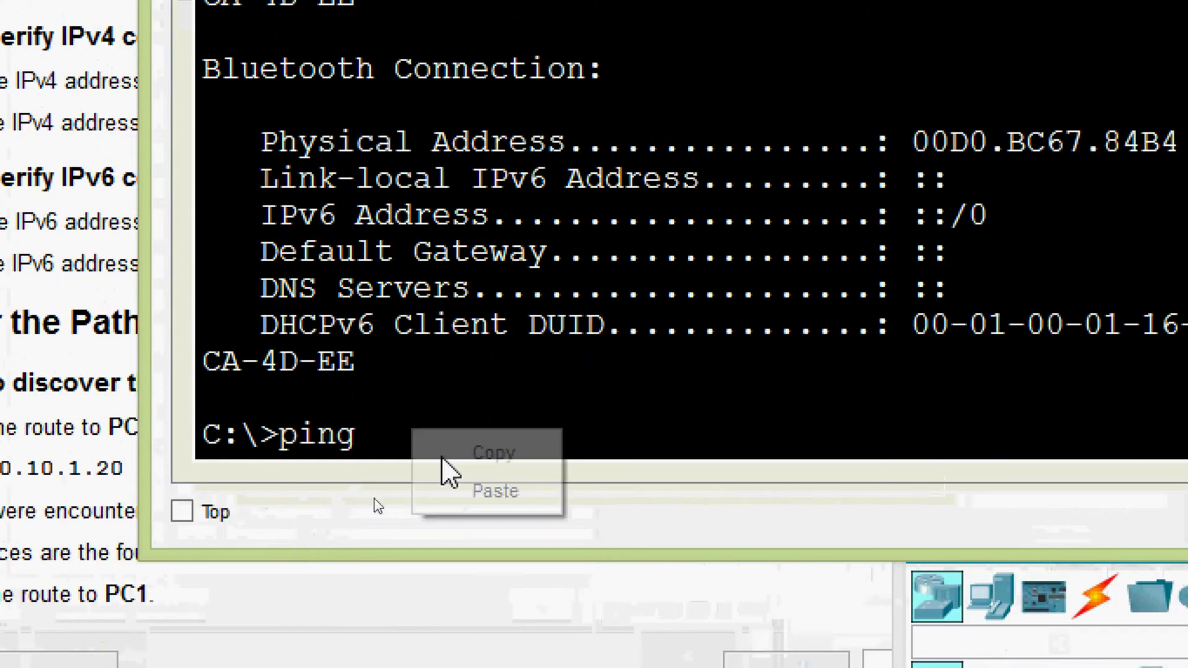
left_click(488, 491)
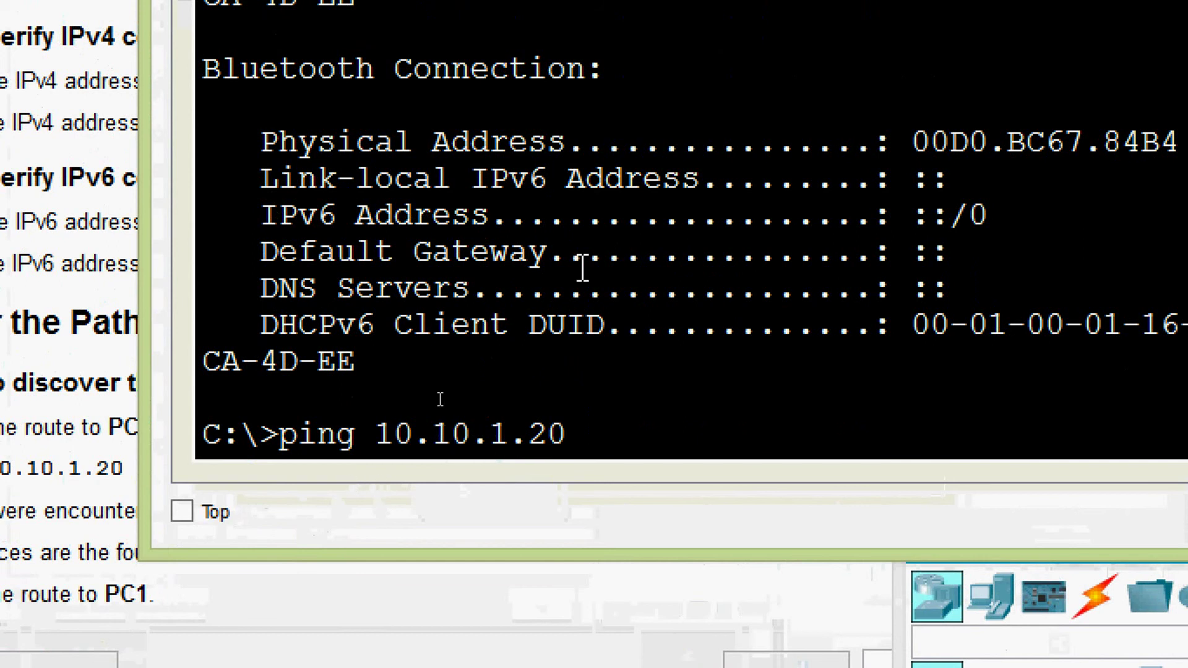
key("Return")
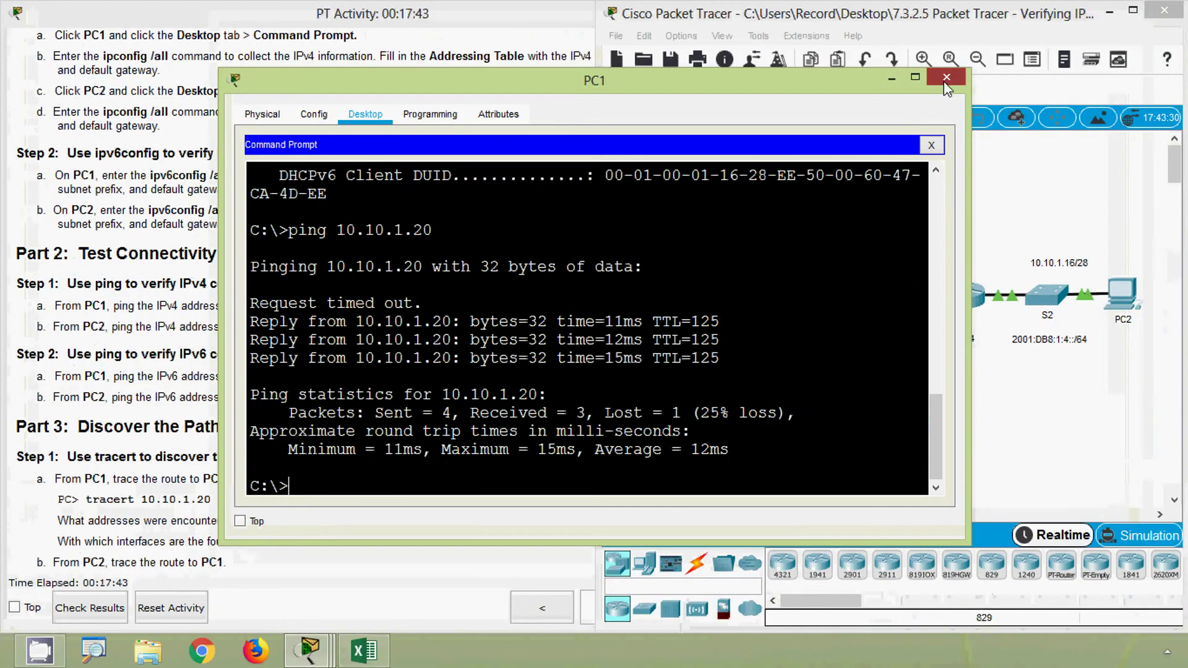
left_click(944, 78)
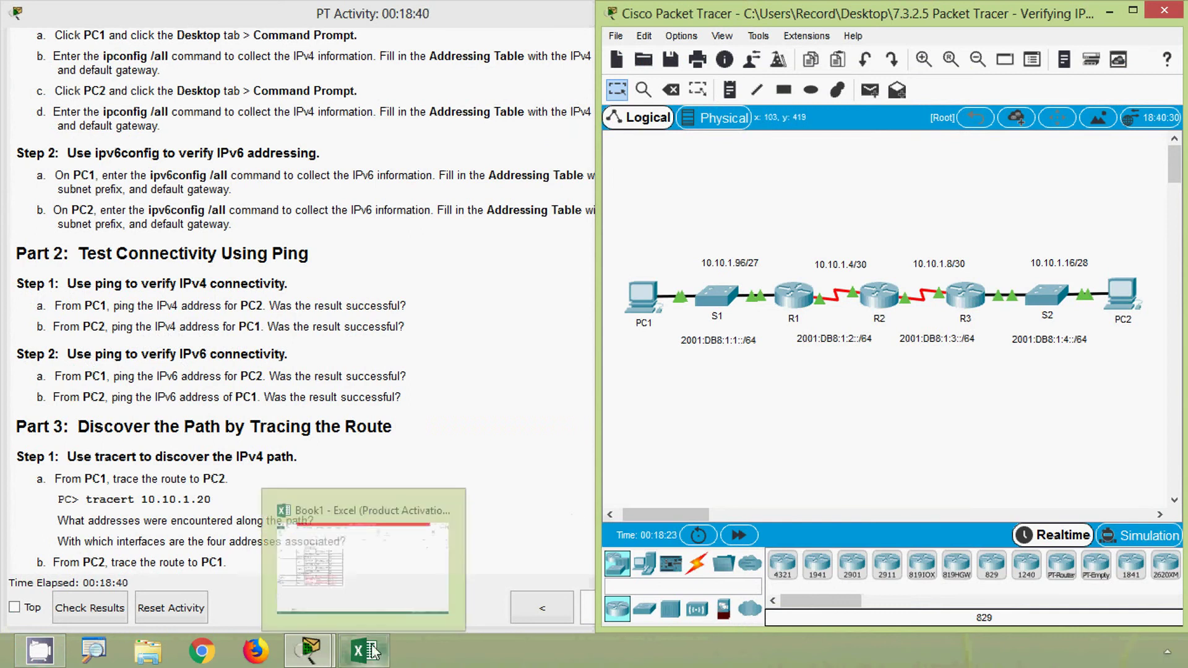
- Switch to Excel and copy PC1's IPv4 address 10.10.1.100 from cell C18 of the addressing table
left_click(359, 578)
key("alt+Tab")
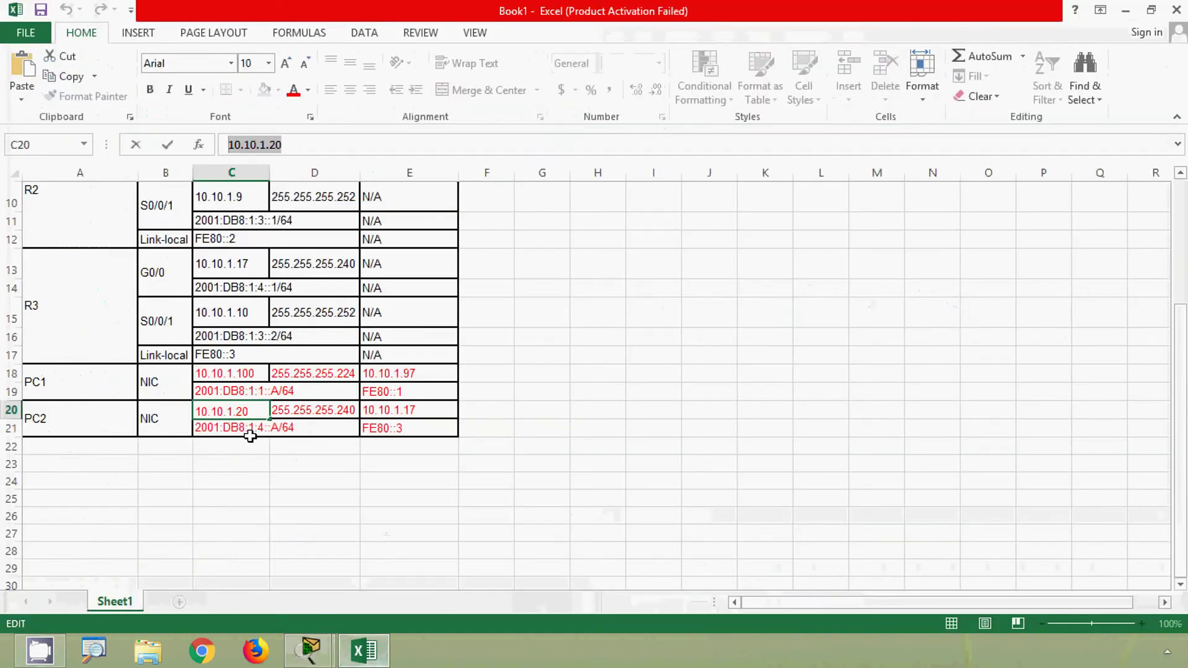
left_click(228, 375)
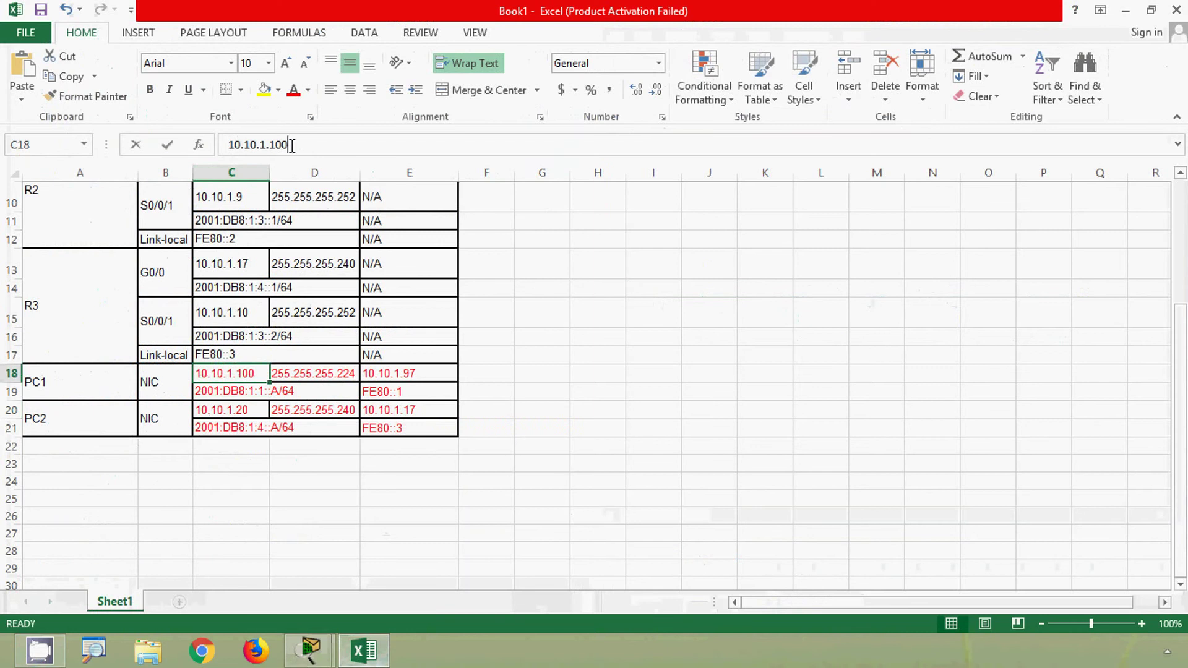
left_click_drag(291, 145, 206, 155)
key("ctrl+c")
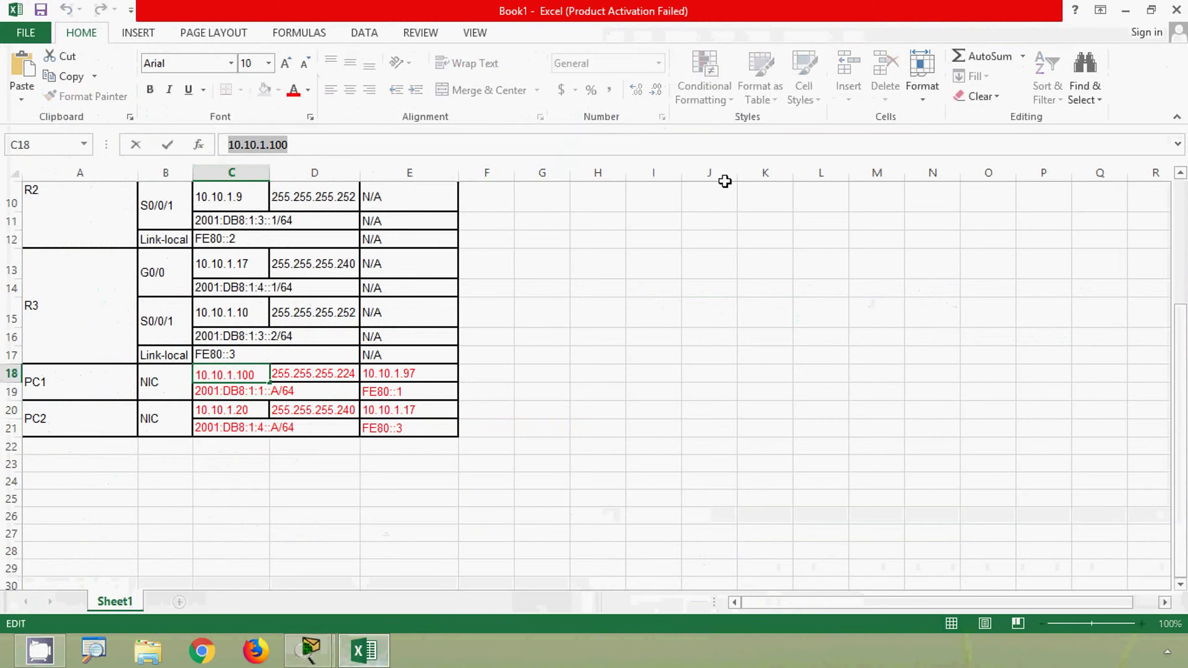
- In Packet Tracer, ping 10.10.1.100 from PC2's Command Prompt using the copied address, and close PC2's window
left_click(1125, 10)
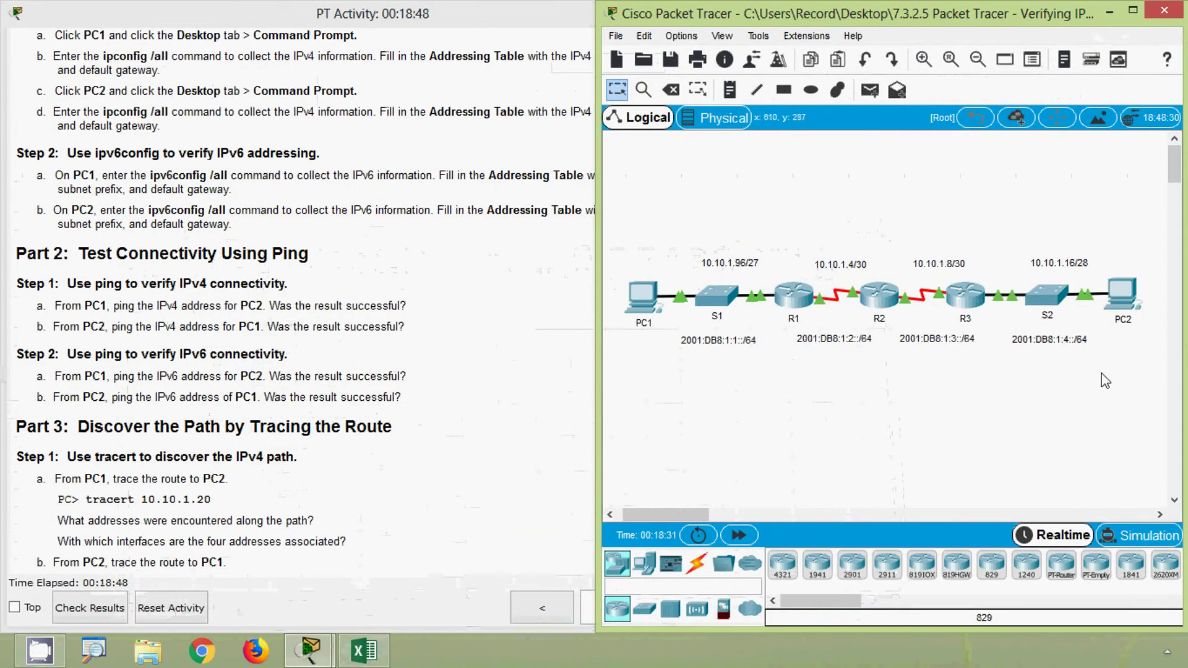
left_click(1123, 302)
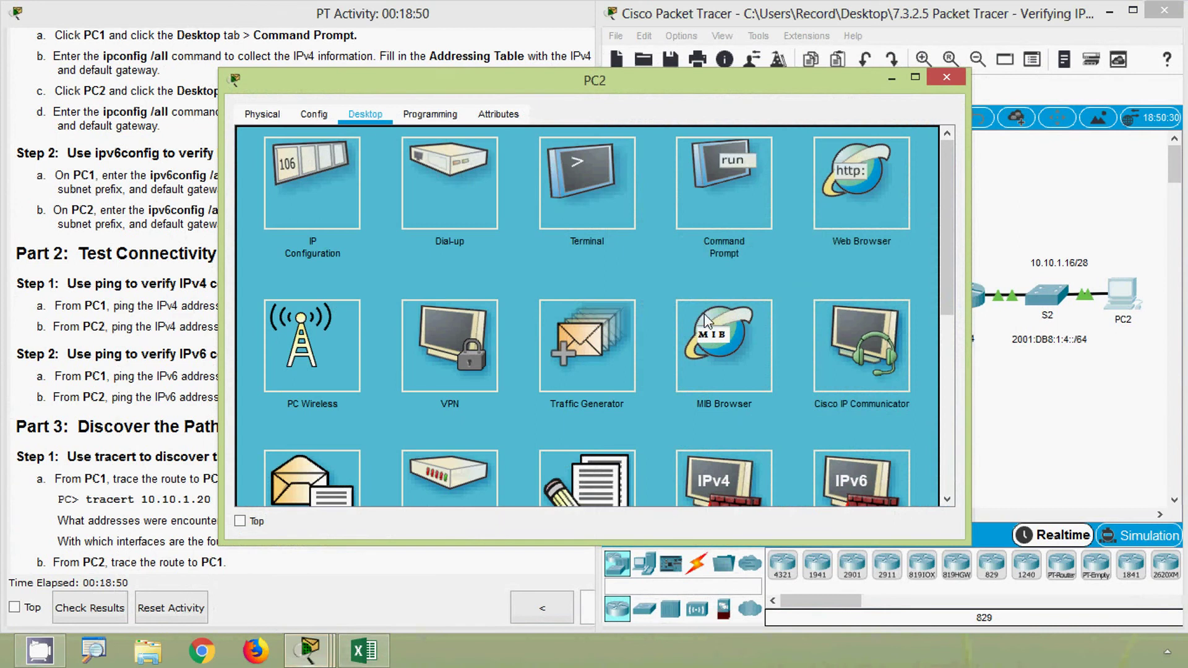
left_click(734, 193)
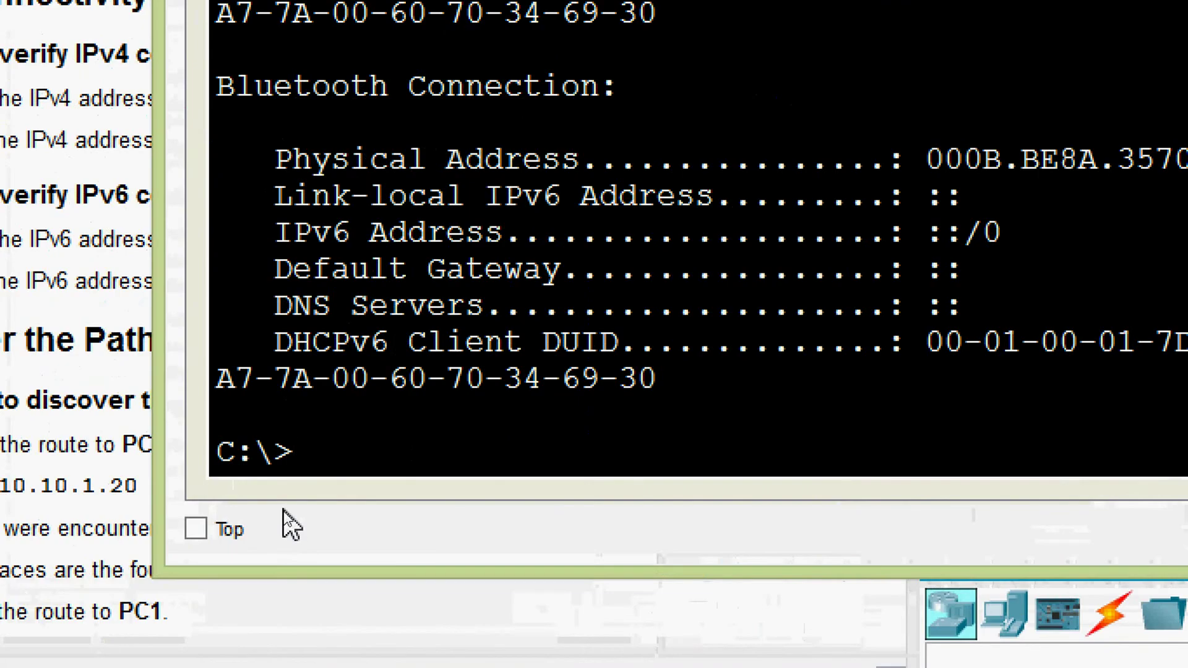
type("ping")
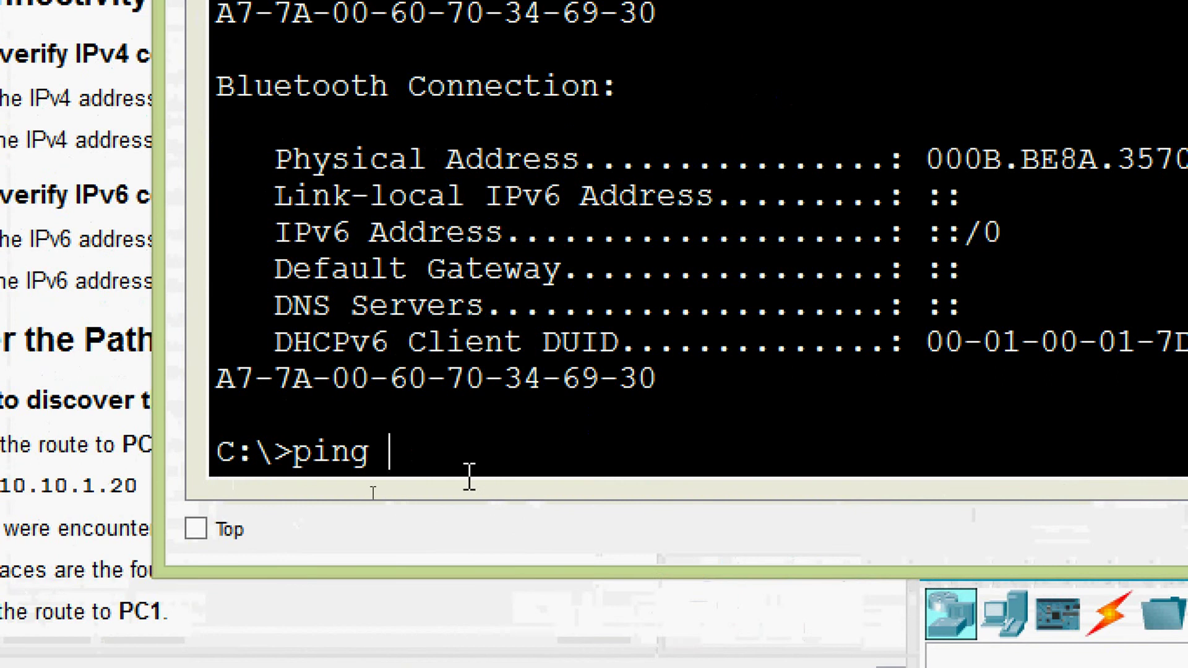
right_click(451, 452)
left_click(495, 511)
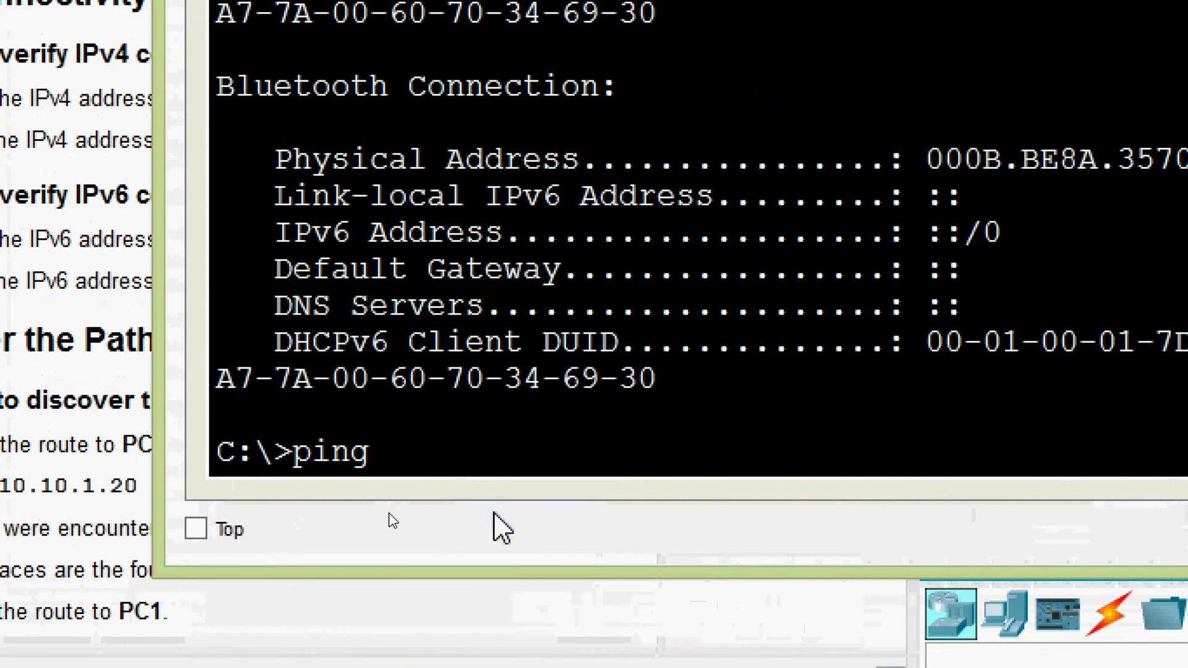
key("Return")
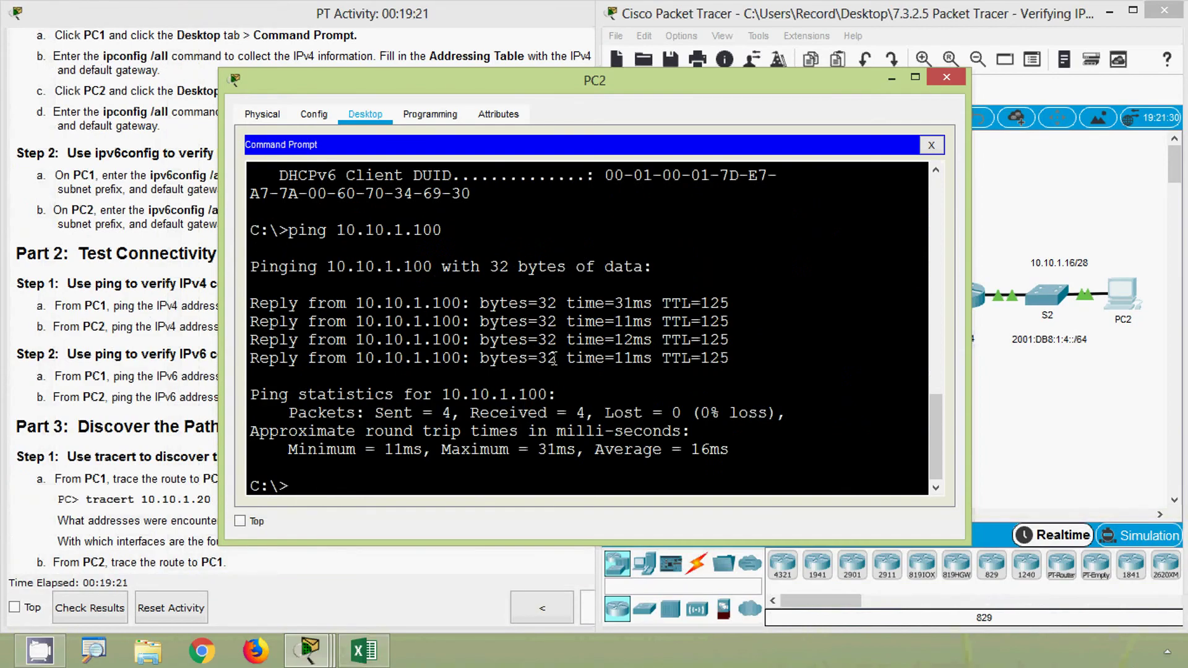
left_click(947, 77)
- Read the IPv6 ping instructions in Part 2, and in Excel copy PC2's address 2001:DB8:1:4::A from cell C21 without the /64 prefix
left_click(218, 370)
scroll(75, 357, "down", 3)
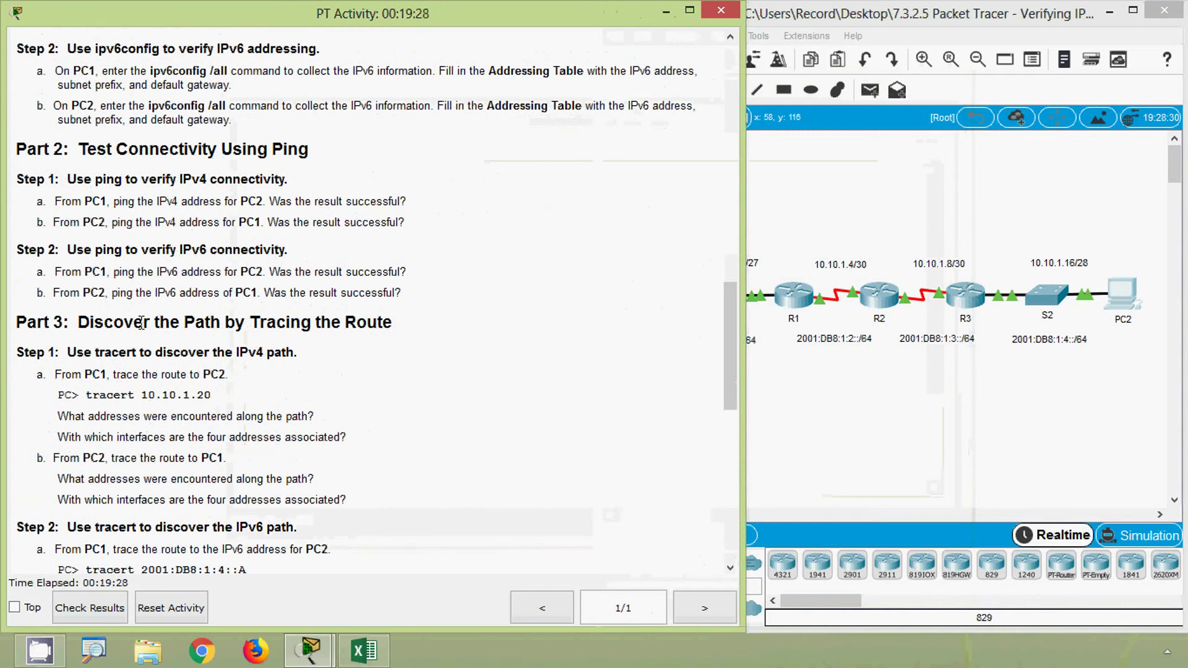
scroll(142, 322, "down", 1)
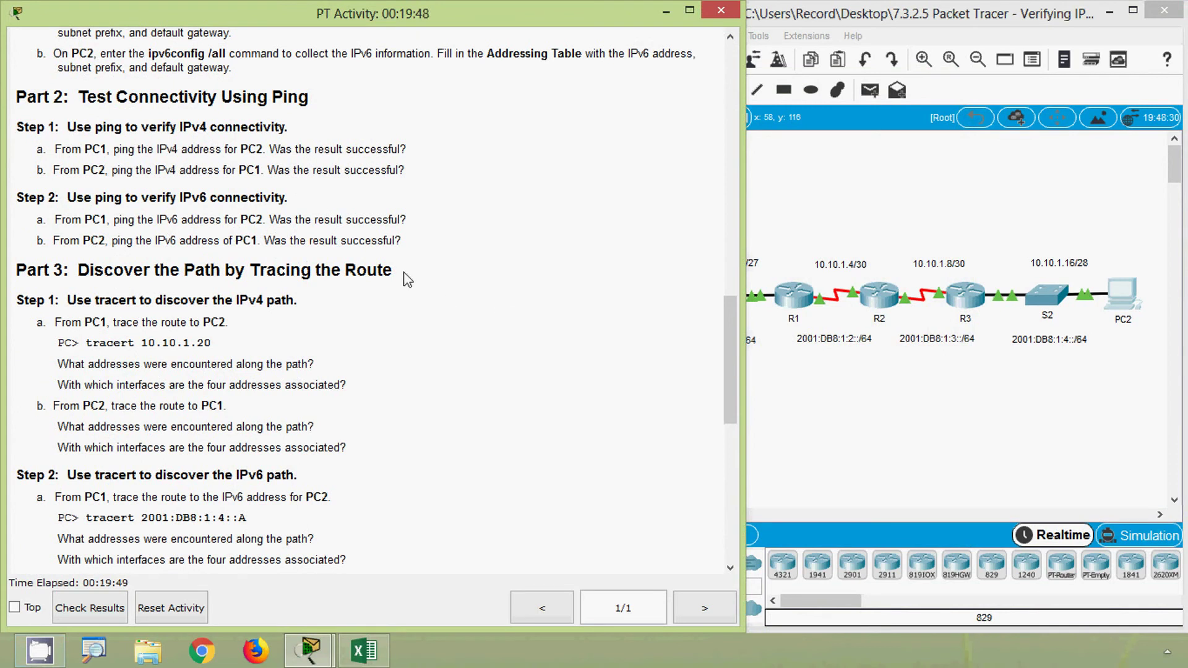
left_click(383, 657)
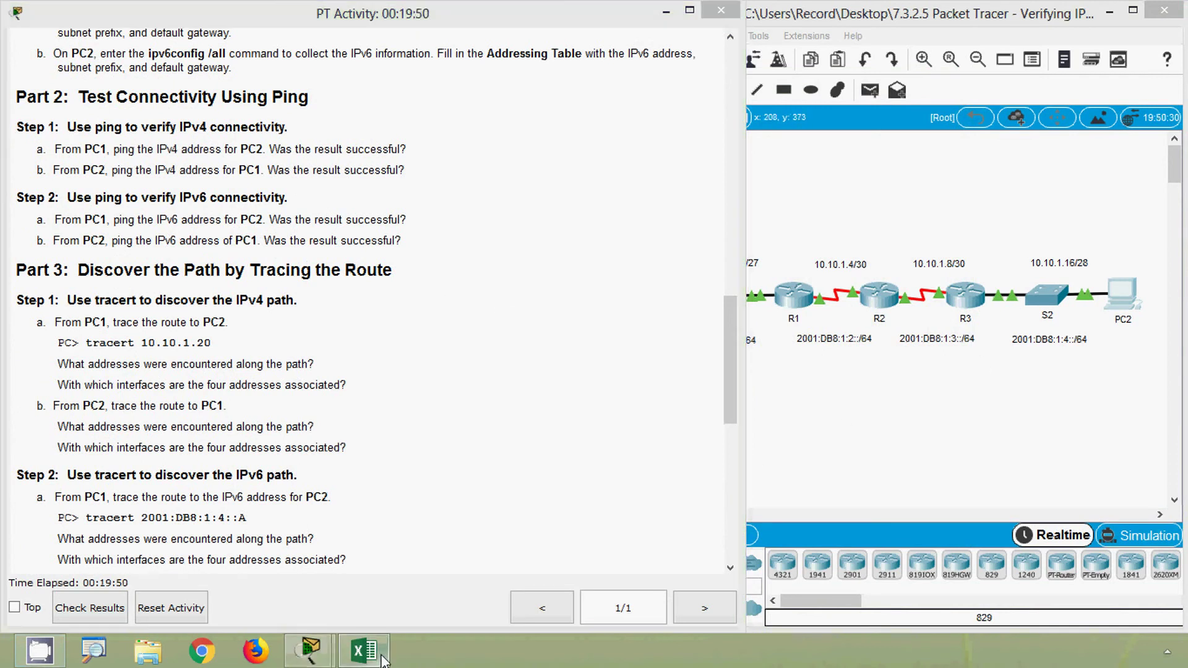
left_click(252, 393)
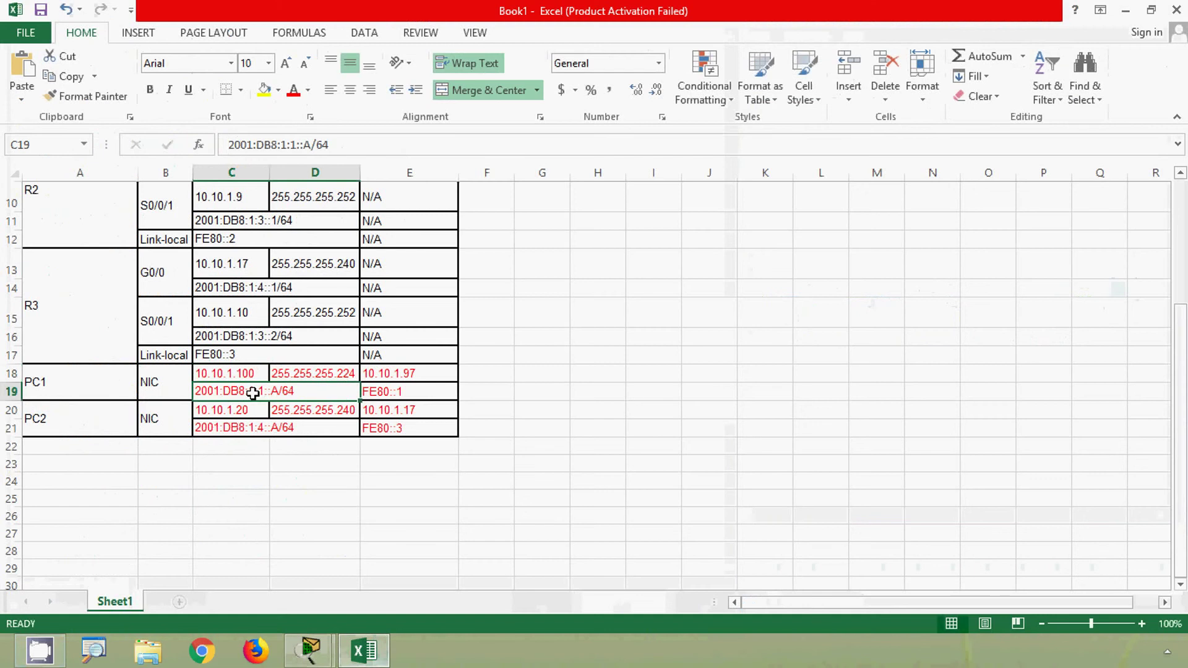
left_click(230, 427)
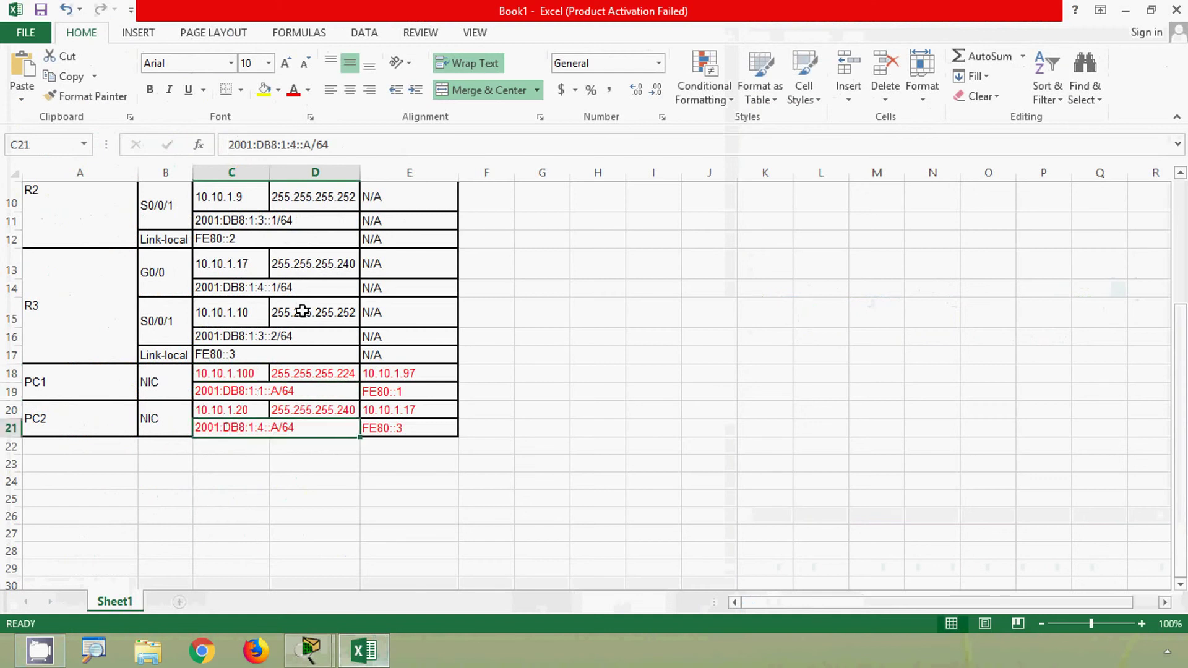
left_click_drag(312, 145, 215, 152)
key("ctrl+c")
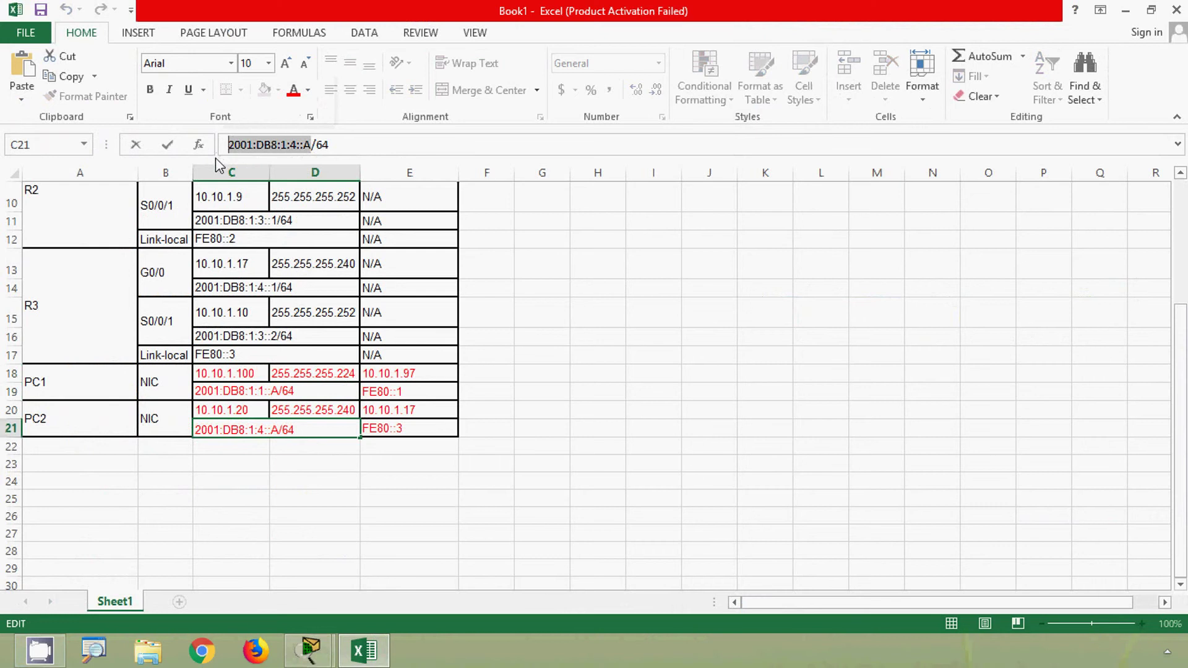
- In Packet Tracer, ping 2001:DB8:1:4::A from PC1's Command Prompt using the copied address, and close PC1's window
left_click(1125, 10)
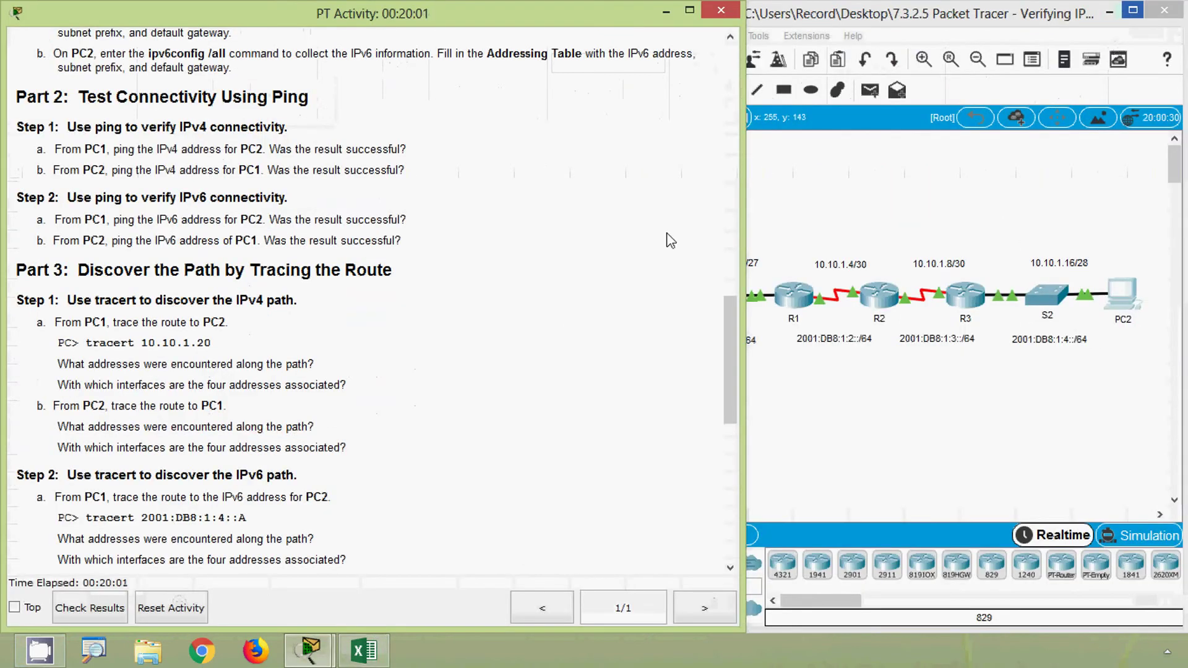
left_click(798, 419)
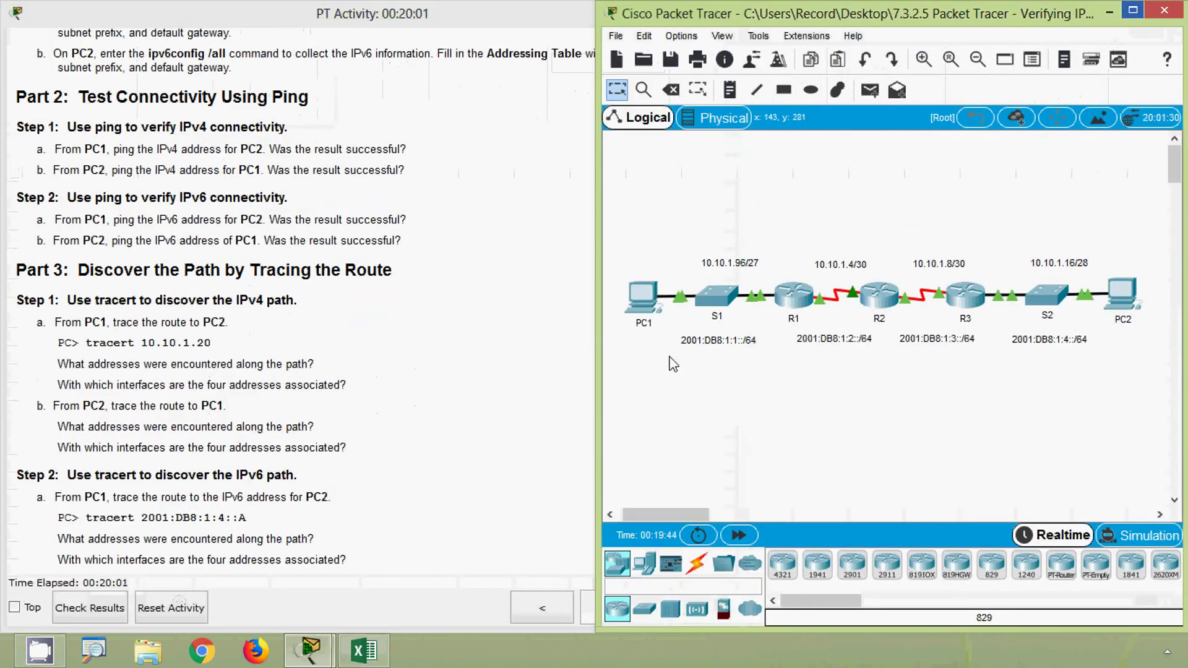
left_click(652, 318)
left_click(721, 180)
scroll(460, 367, "down", 10)
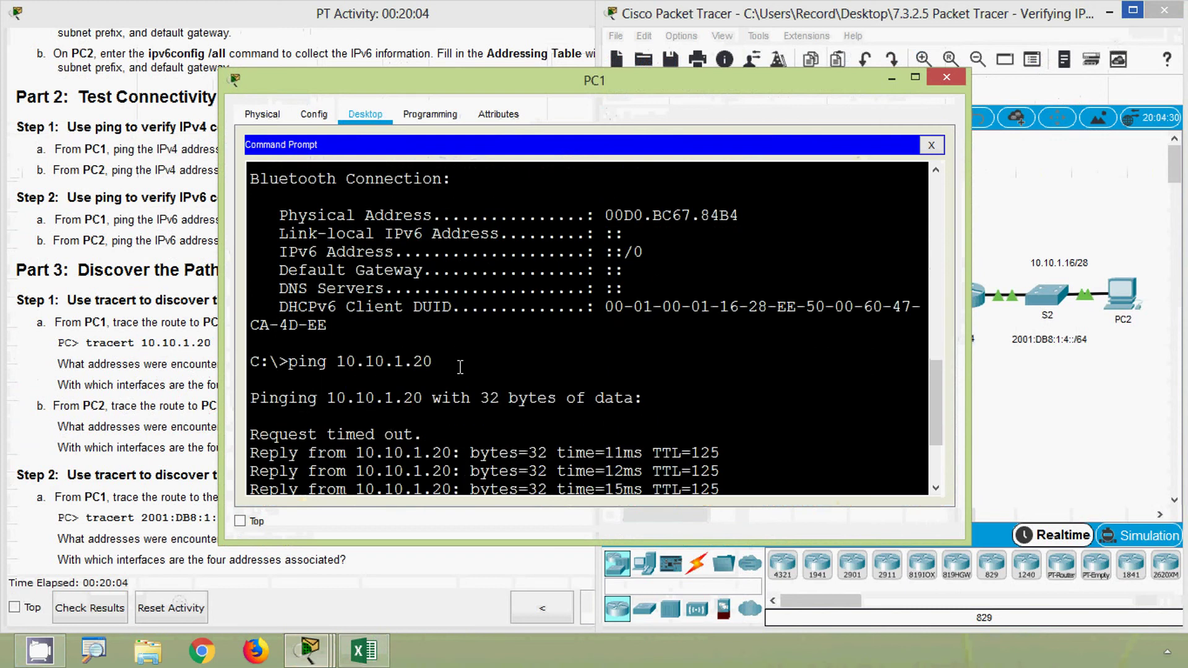
scroll(460, 366, "down", 3)
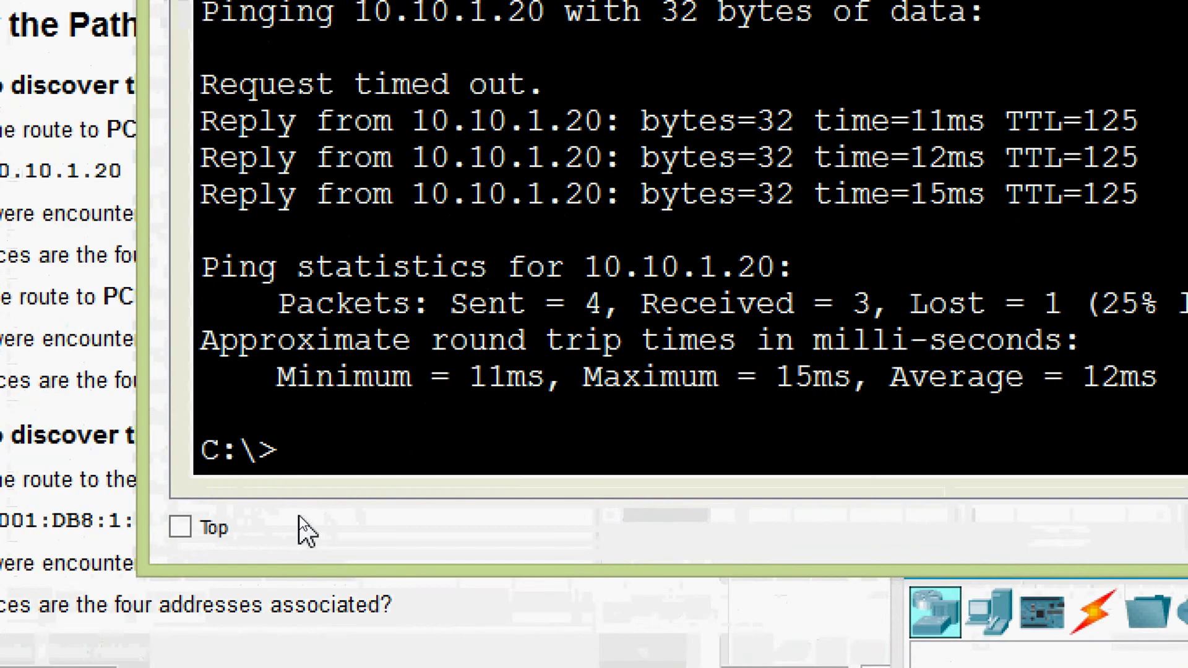
type("ping")
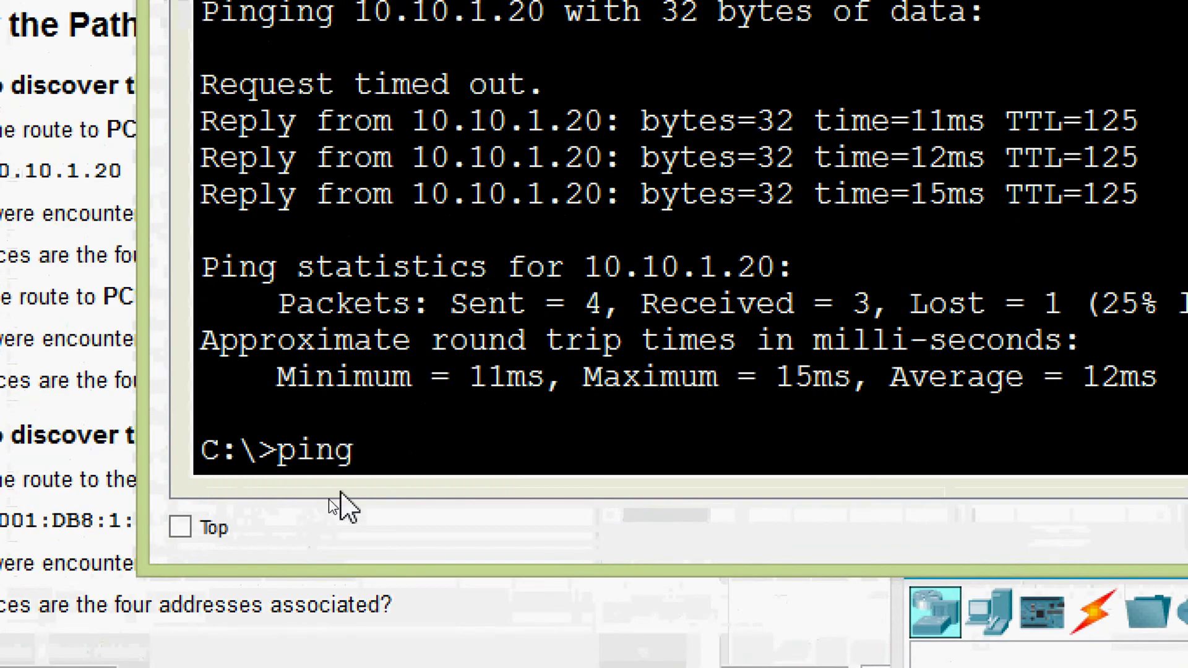
right_click(392, 455)
left_click(433, 517)
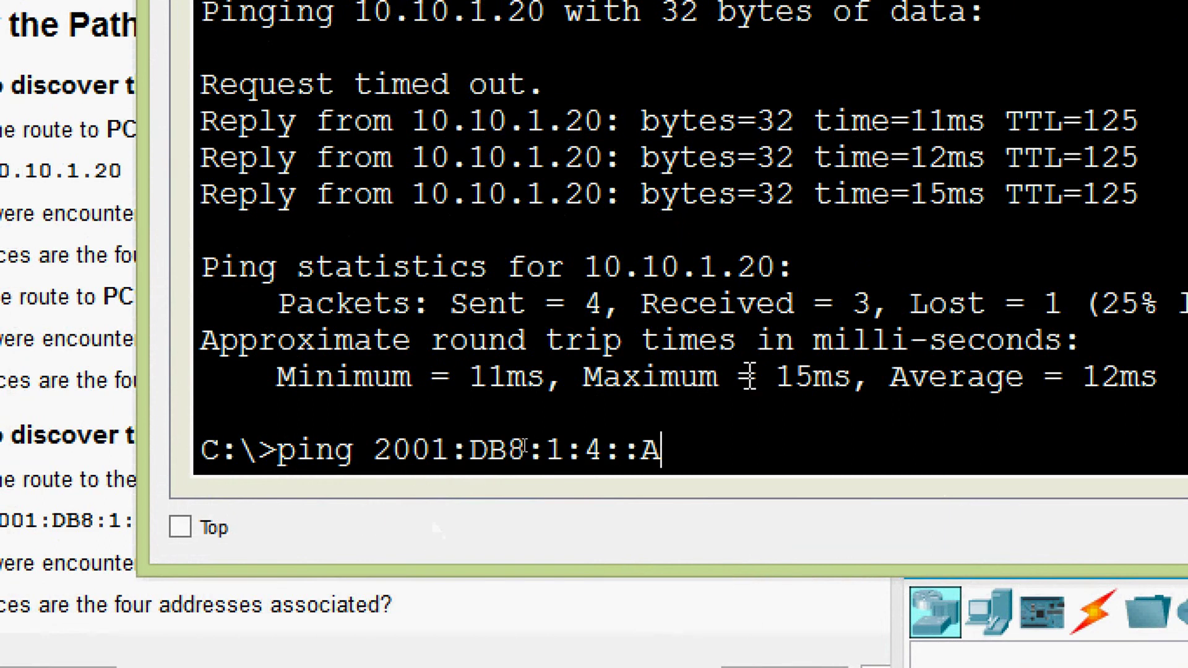
key("Return")
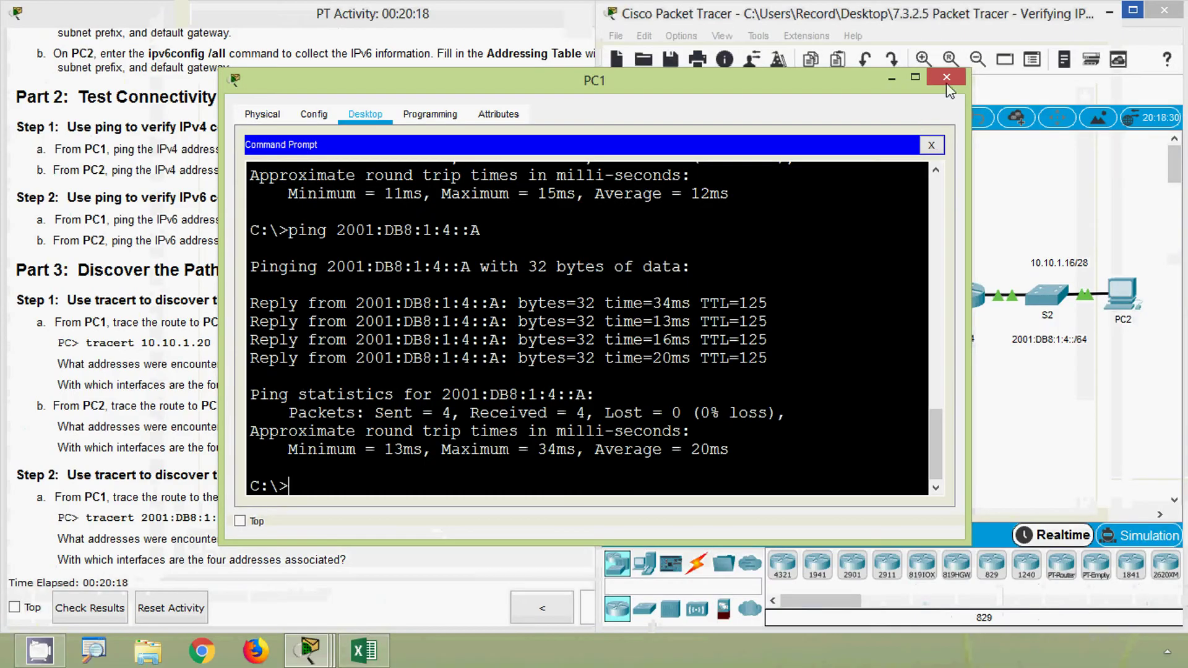
left_click(946, 82)
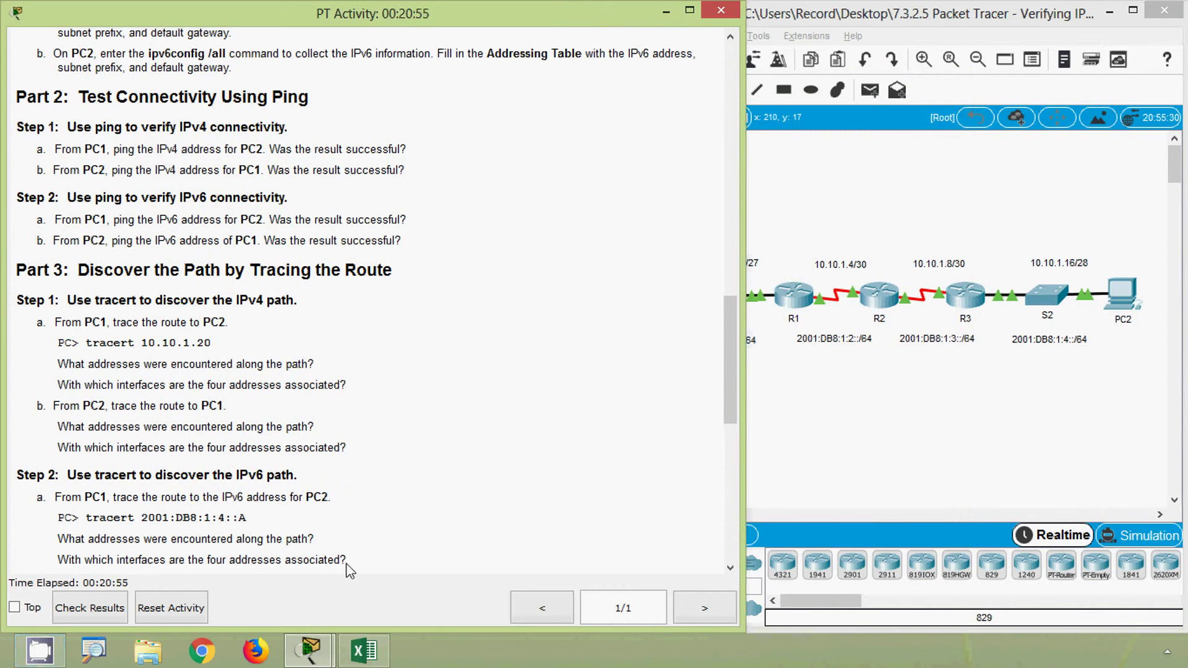
- Switch to Excel and copy PC1's IPv6 address 2001:DB8:1:1::A from cell C19, leaving out the /64 prefix
left_click(363, 649)
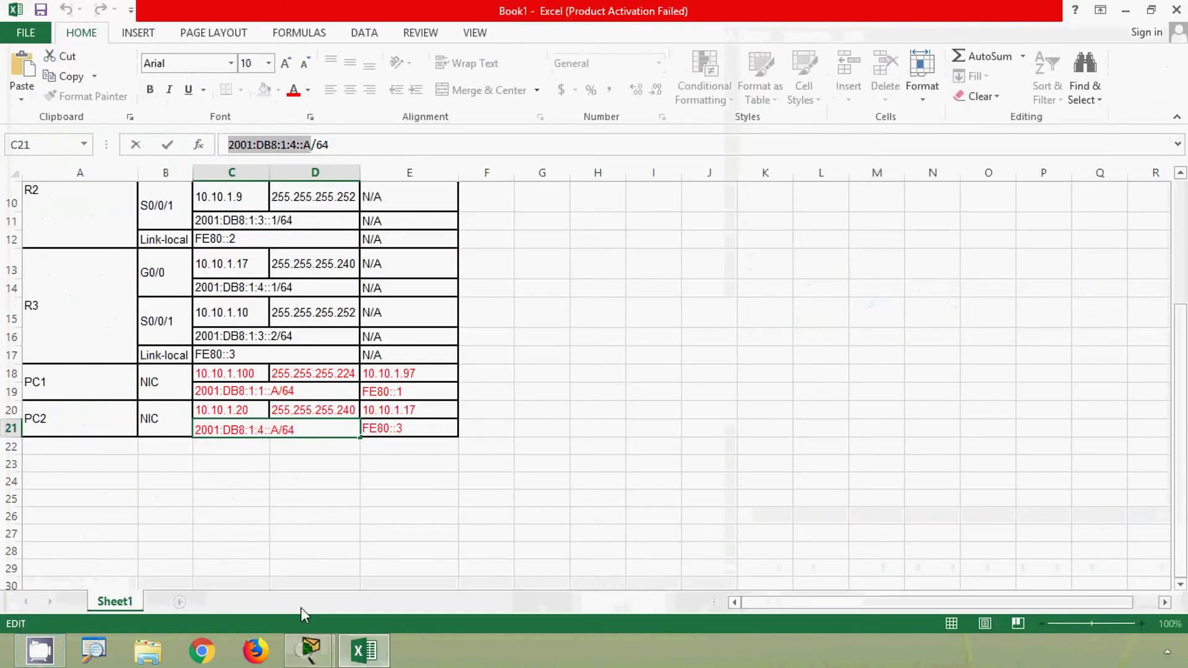
left_click(258, 394)
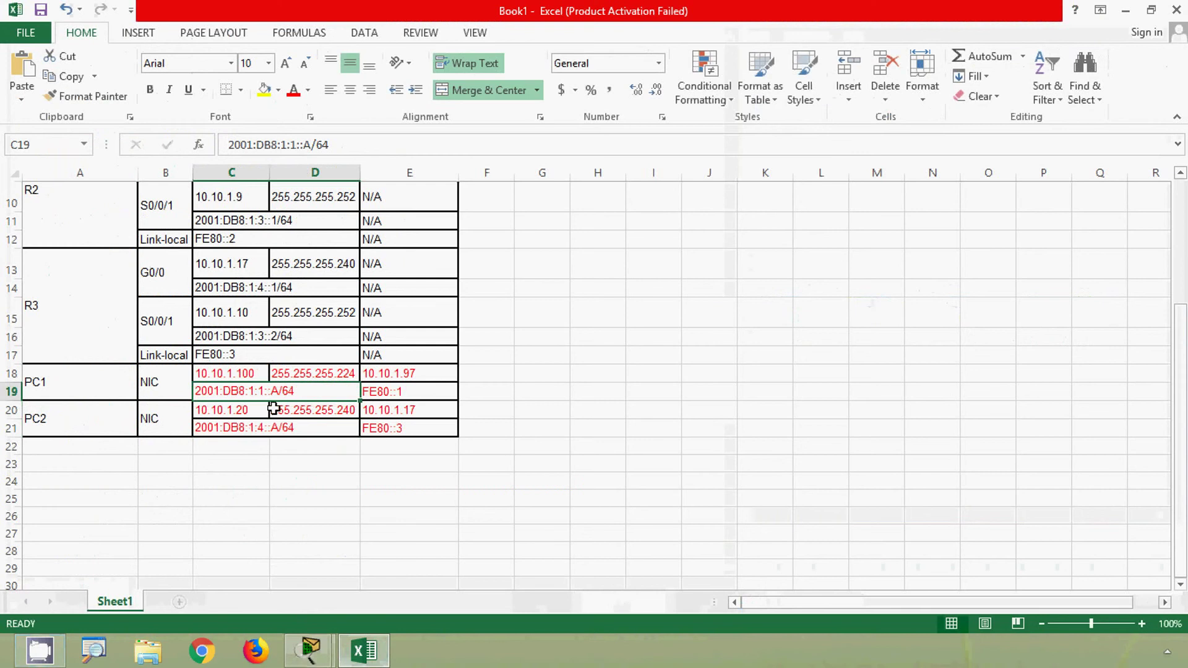
left_click_drag(314, 144, 207, 158)
key("ctrl+c")
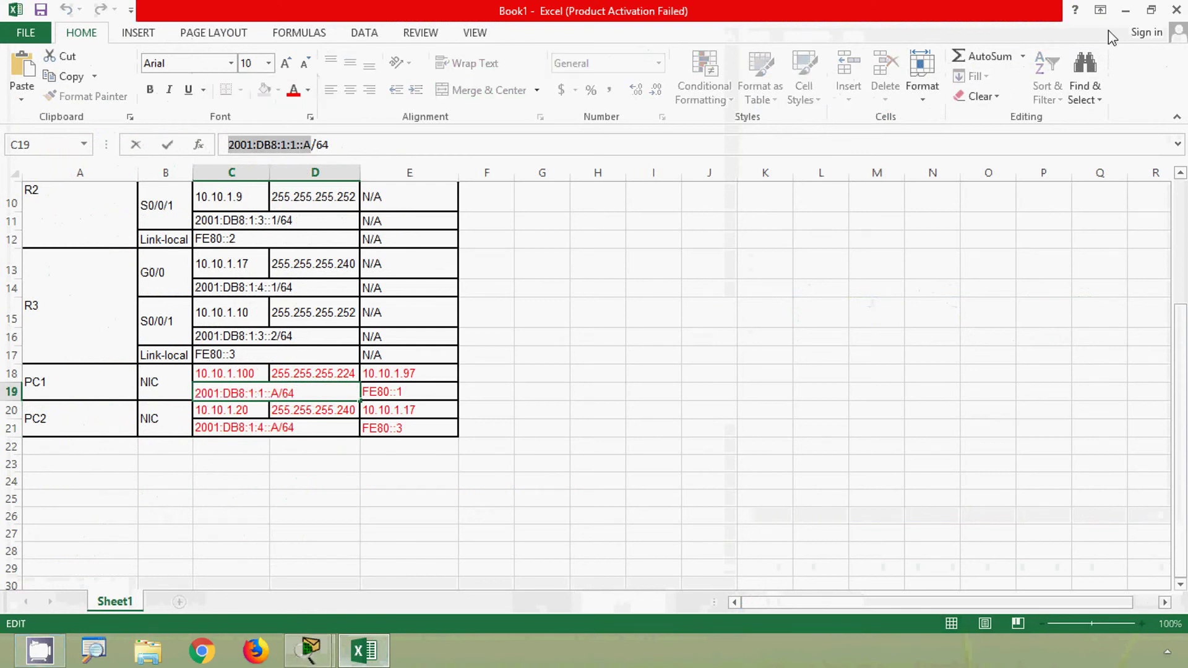
- In Packet Tracer, ping 2001:DB8:1:1::A from PC2's Command Prompt using the copied address, and close PC2's window
left_click(1125, 10)
left_click(796, 350)
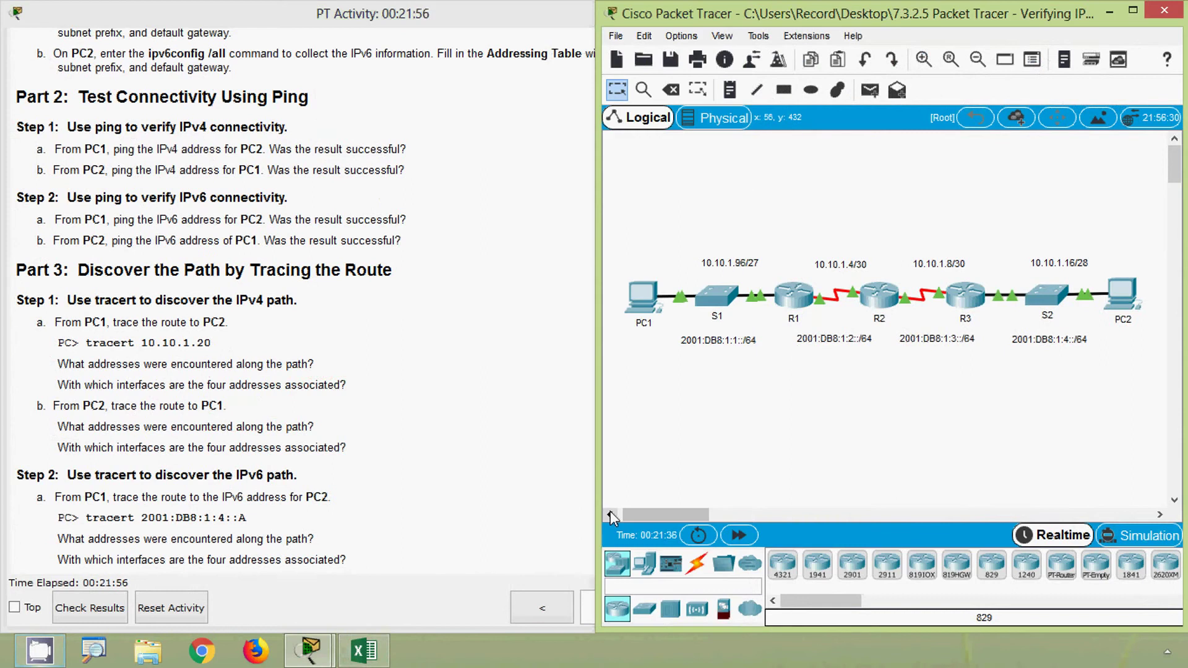
left_click(1124, 303)
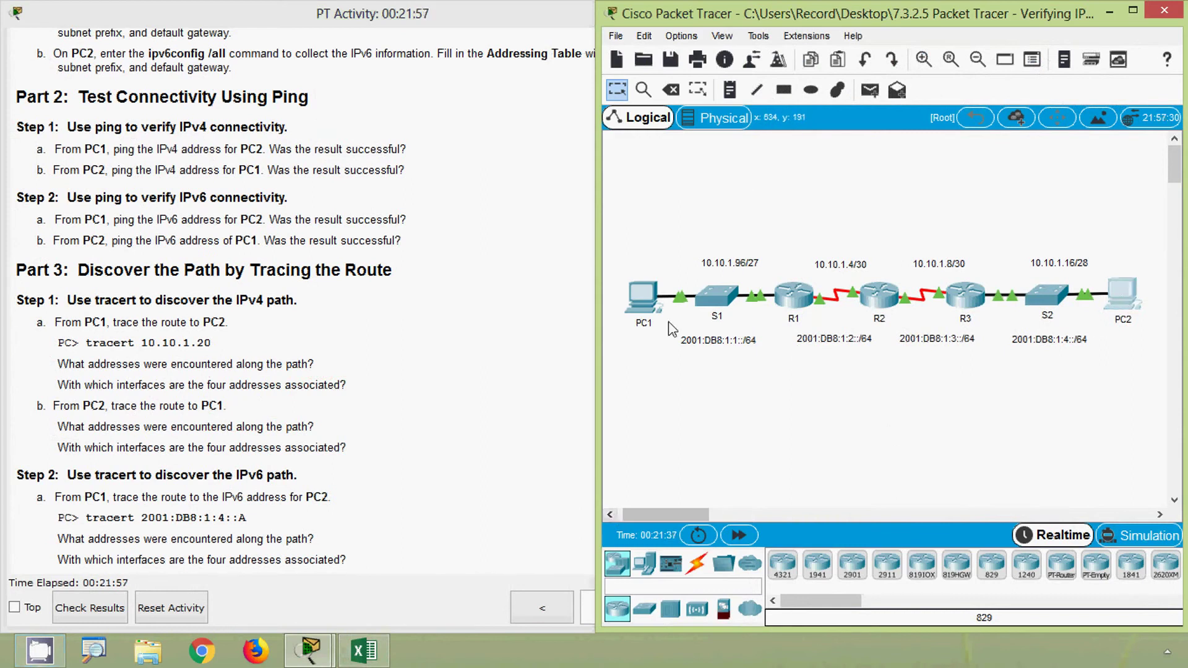
left_click(714, 195)
scroll(474, 380, "down", 15)
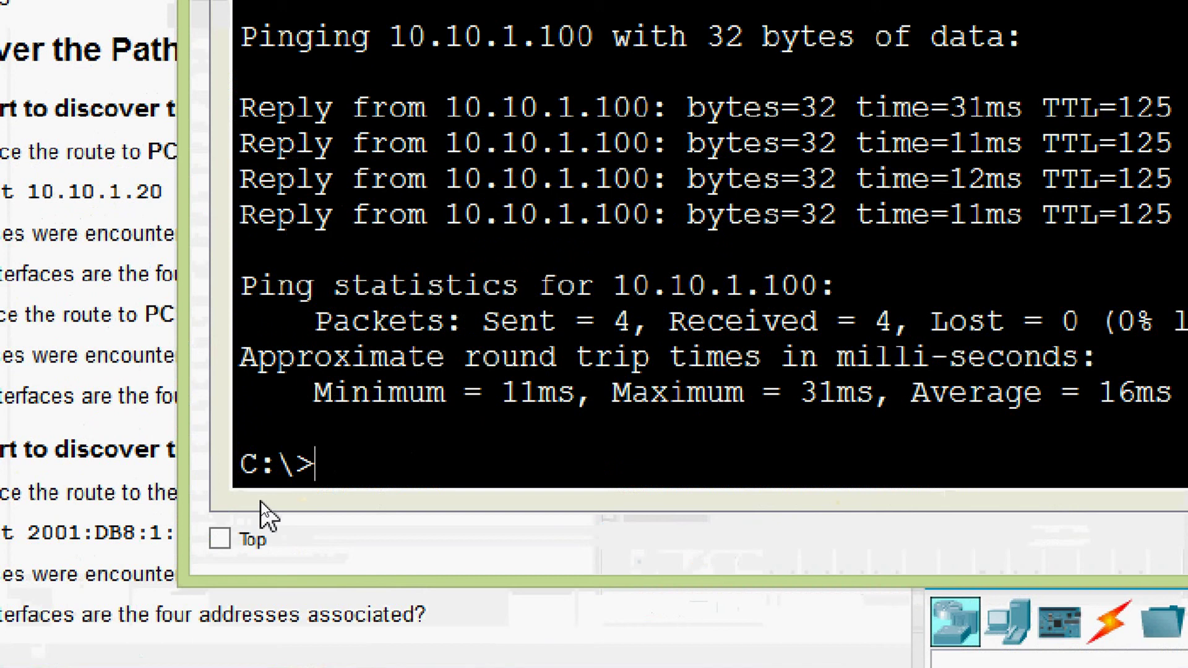
type("ping")
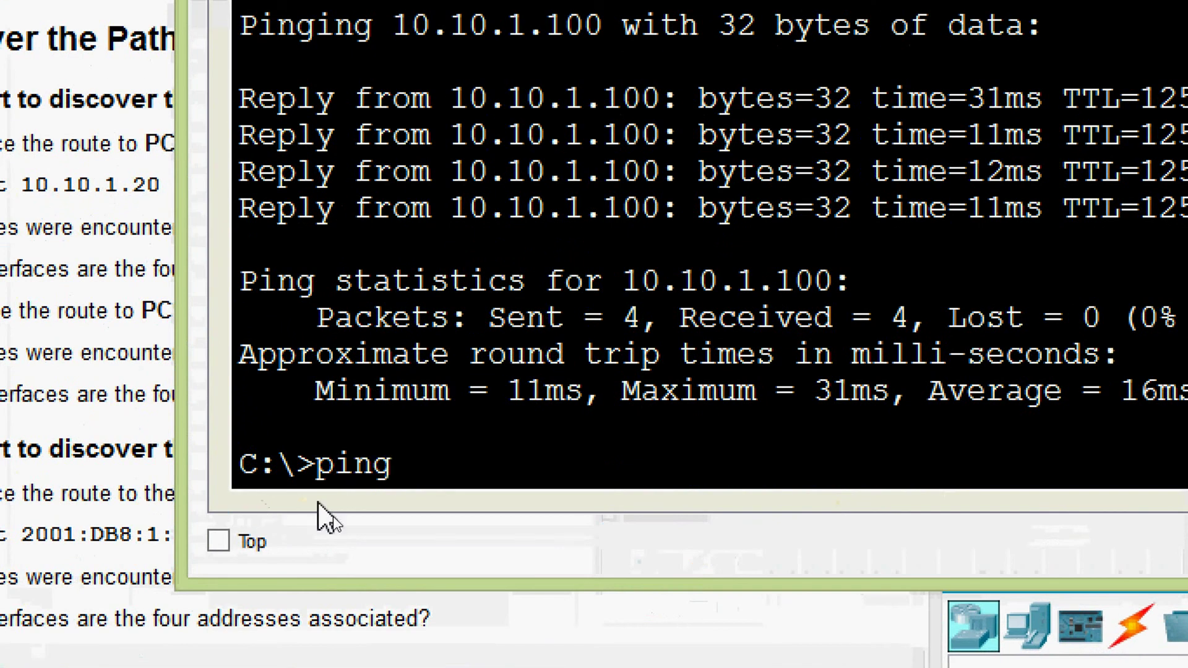
right_click(442, 465)
left_click(512, 526)
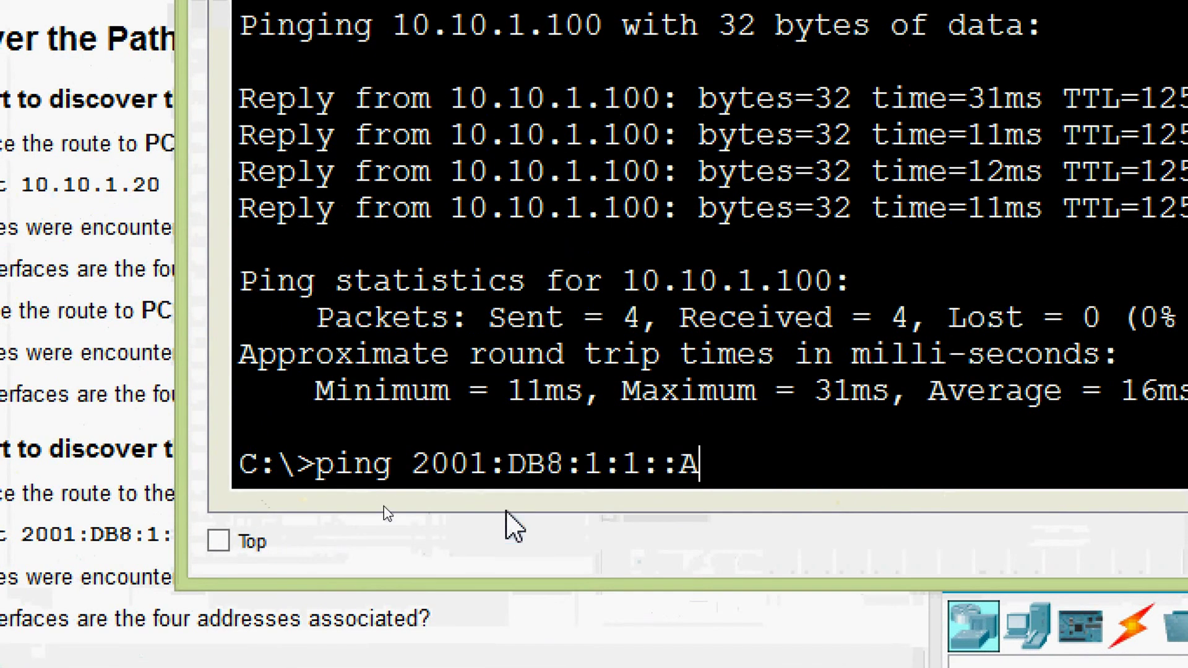
key("Return")
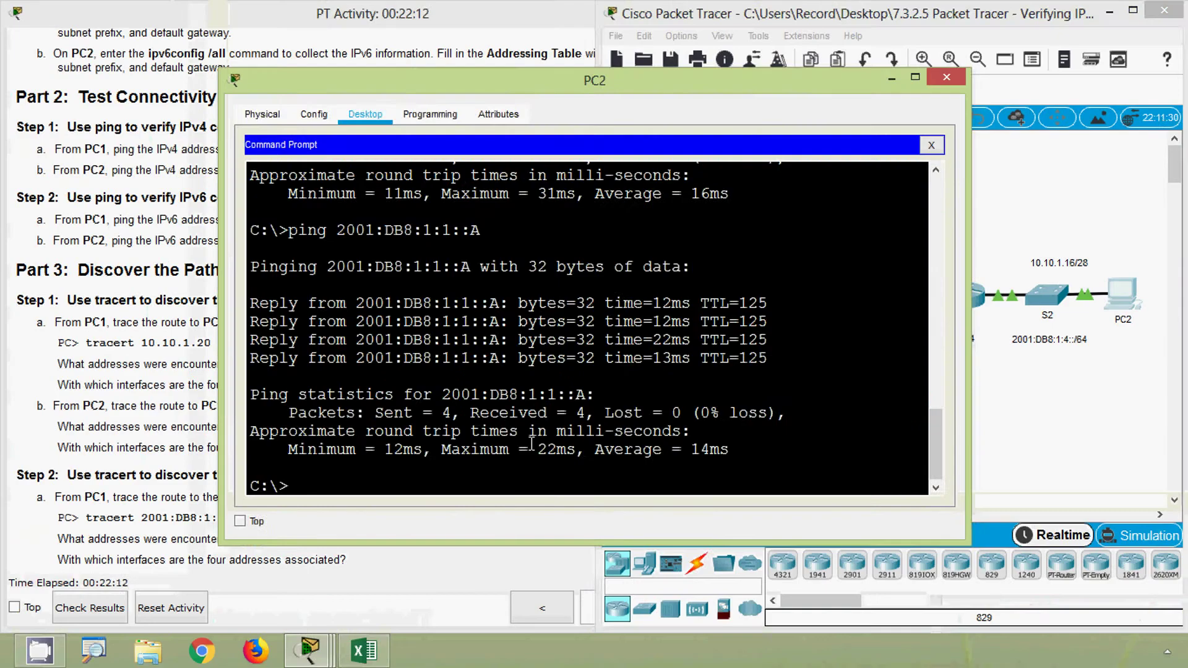
left_click(947, 78)
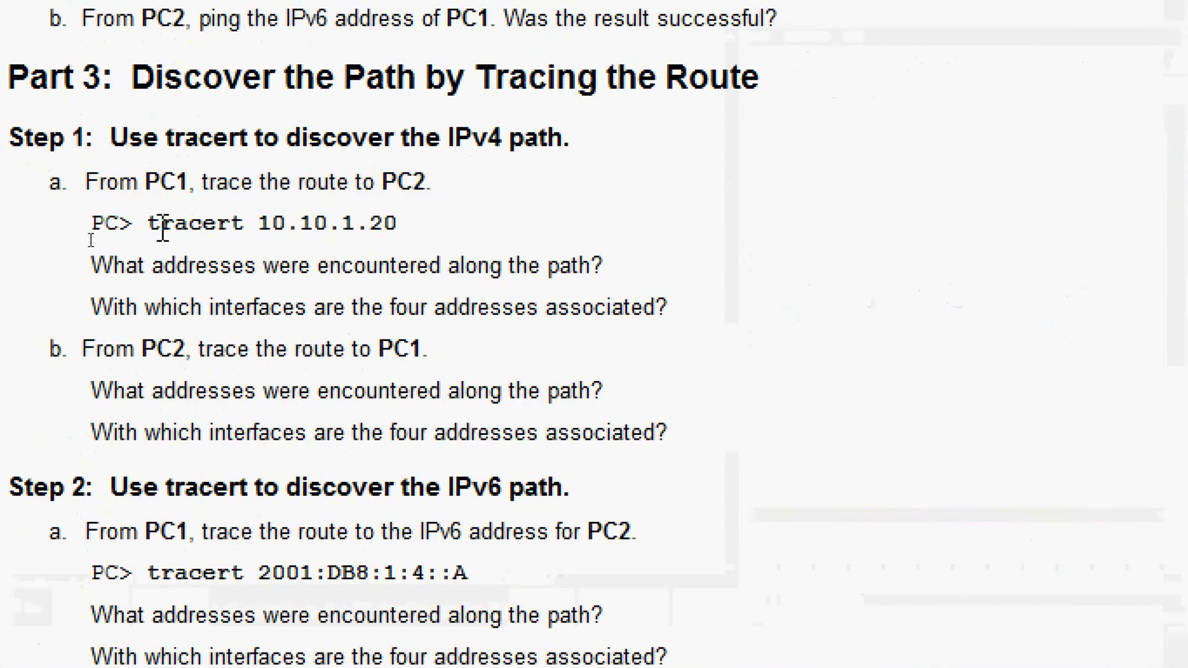
- Copy the command tracert 10.10.1.20 from Part 3, Step 1 of the activity instructions
left_click_drag(162, 228, 417, 223)
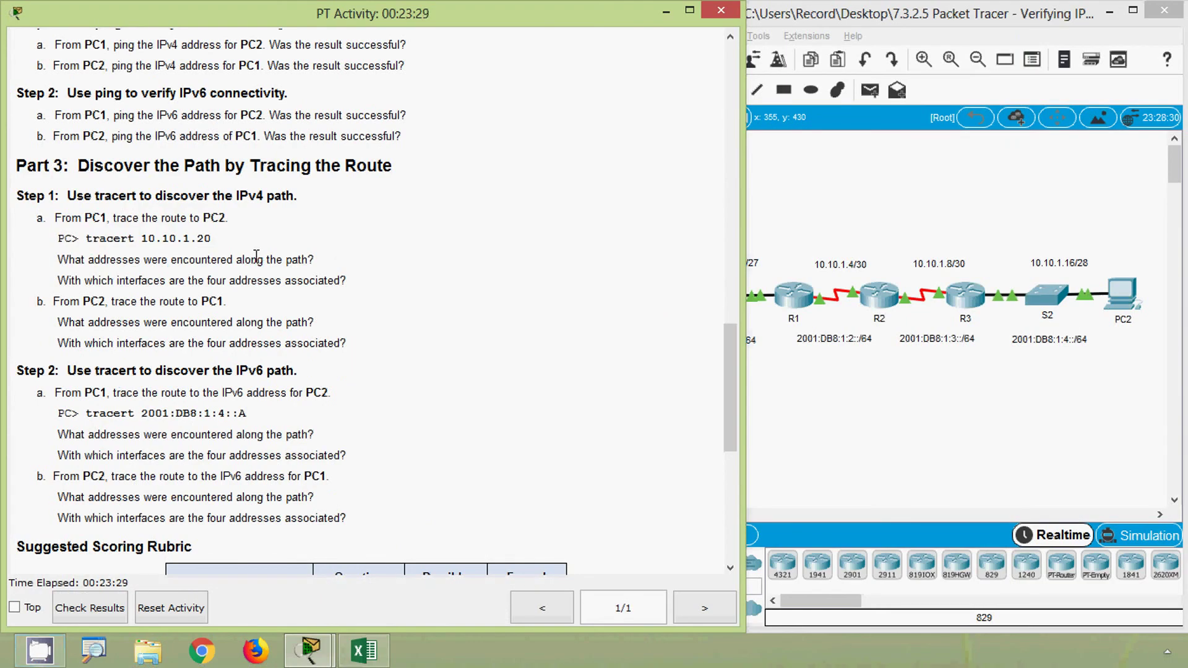
left_click_drag(88, 239, 213, 238)
key("ctrl+c")
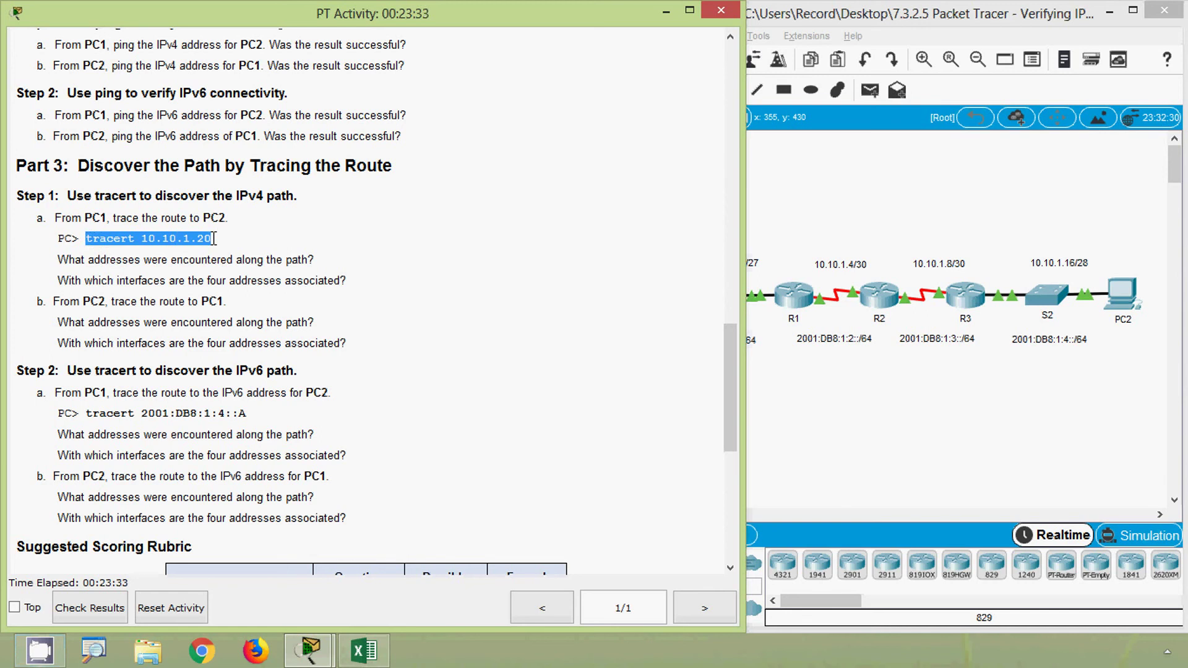
- Bring up PC1's Command Prompt and clear the leftover address 2001:DB8:1:1::A from the command line
left_click(794, 444)
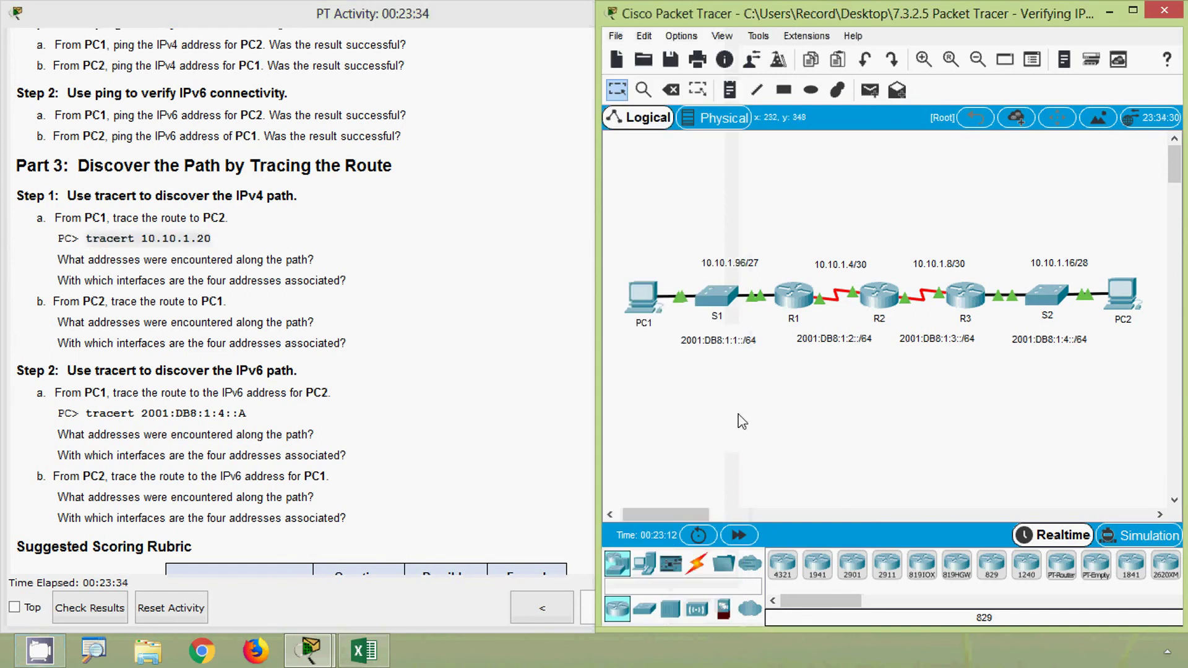
left_click(644, 326)
left_click(726, 198)
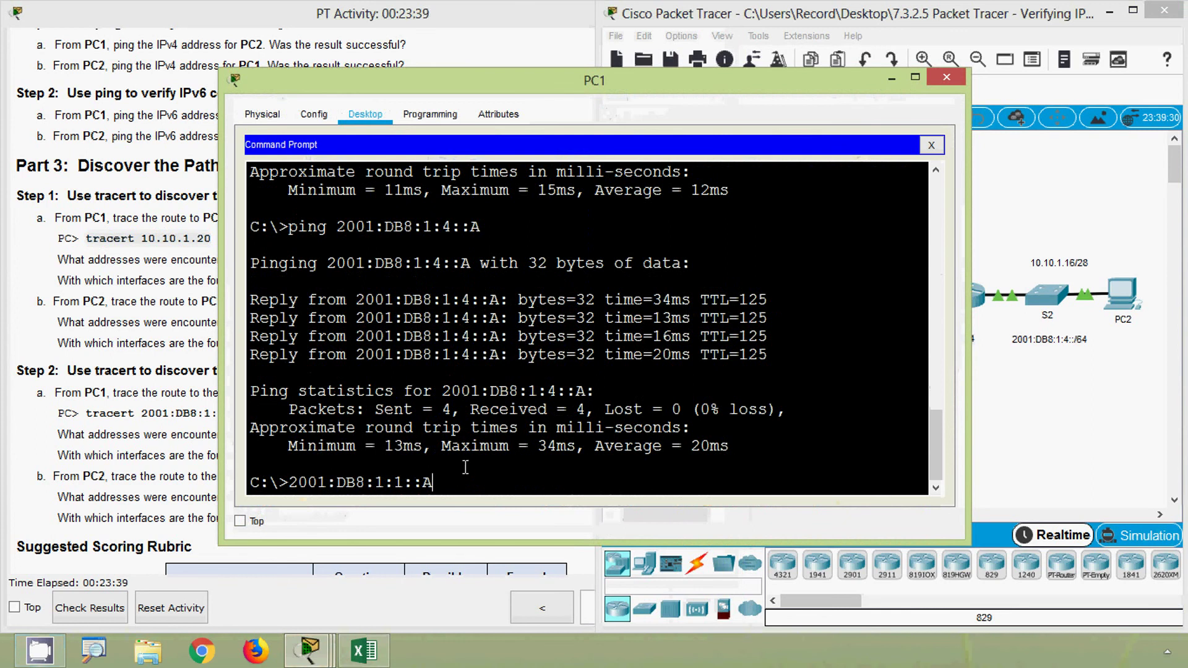
key("BackSpace")
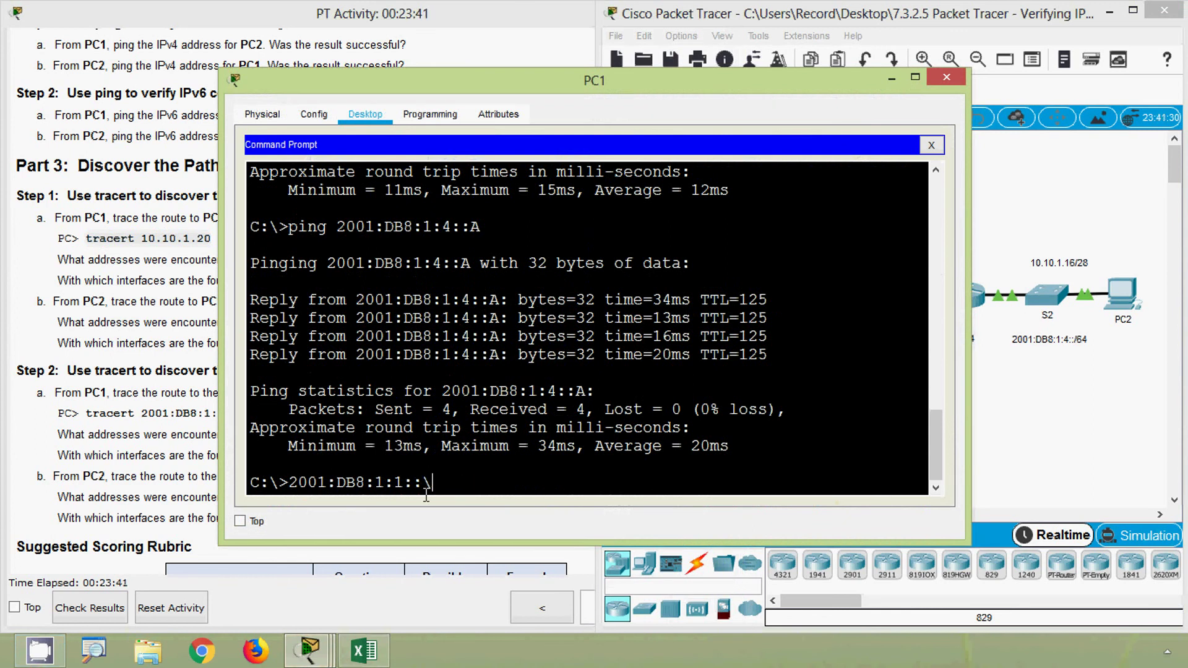
key("BackSpace")
key("BackSpace")
key("BackSpace")
key("BackSpace")
key("BackSpace")
key("BackSpace")
key("BackSpace")
key("BackSpace")
key("BackSpace")
key("BackSpace")
key("BackSpace")
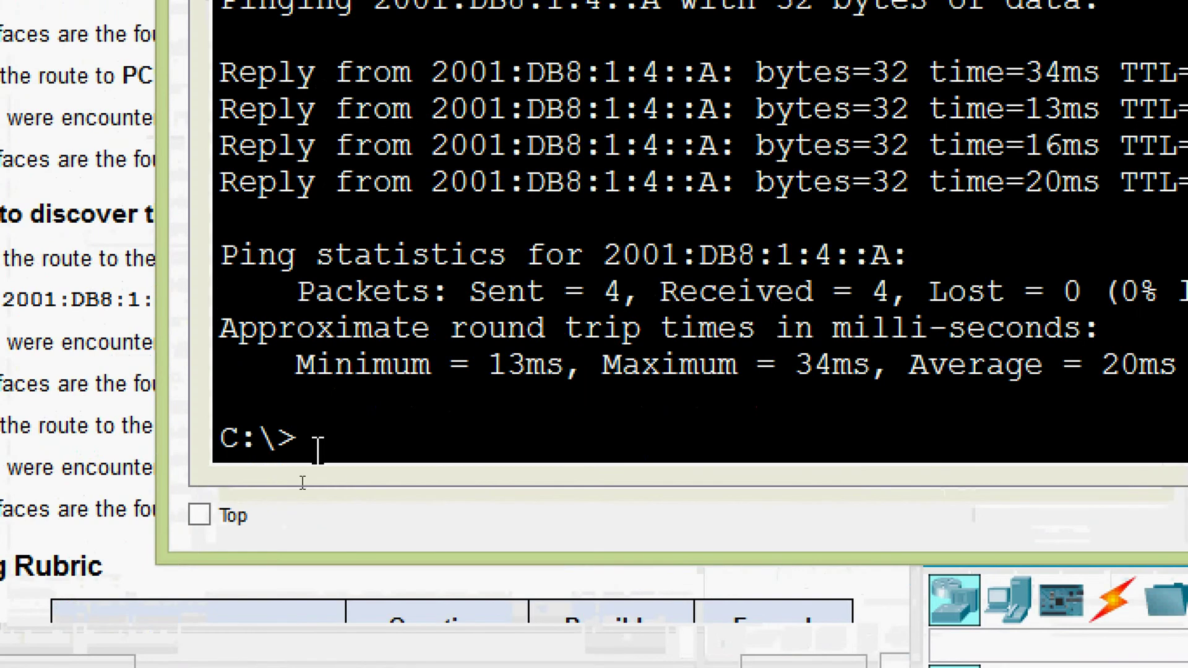
- Run the copied command tracert 10.10.1.20 in PC1's Command Prompt
right_click(306, 479)
left_click(335, 517)
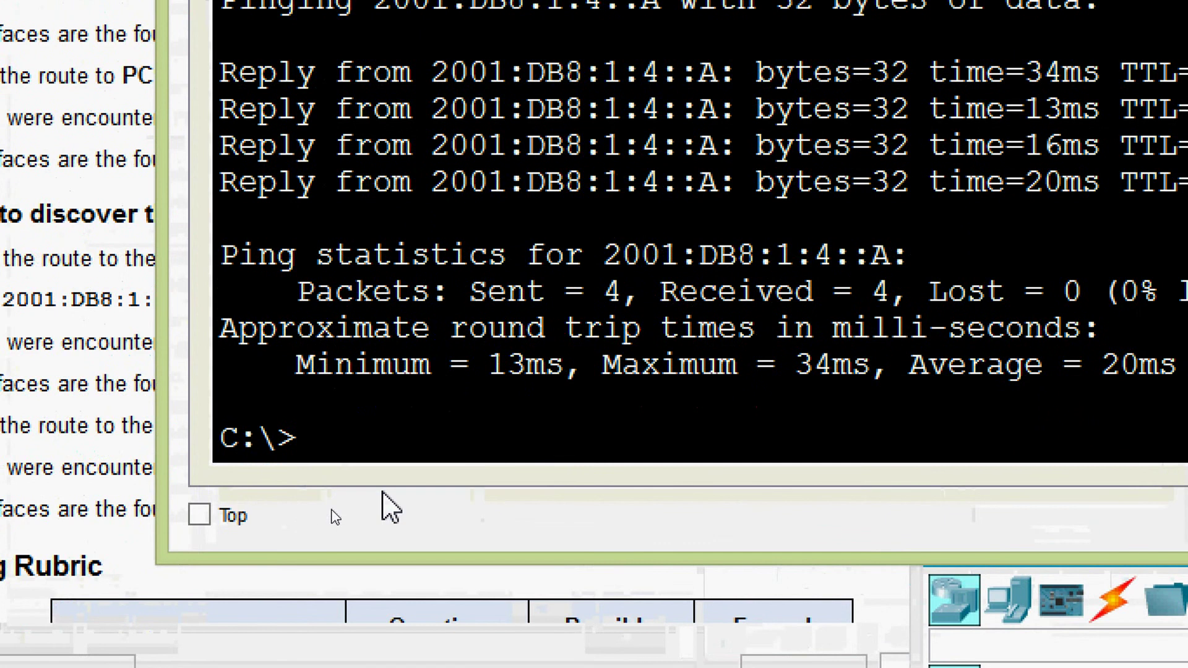
key("ctrl+v")
key("Return")
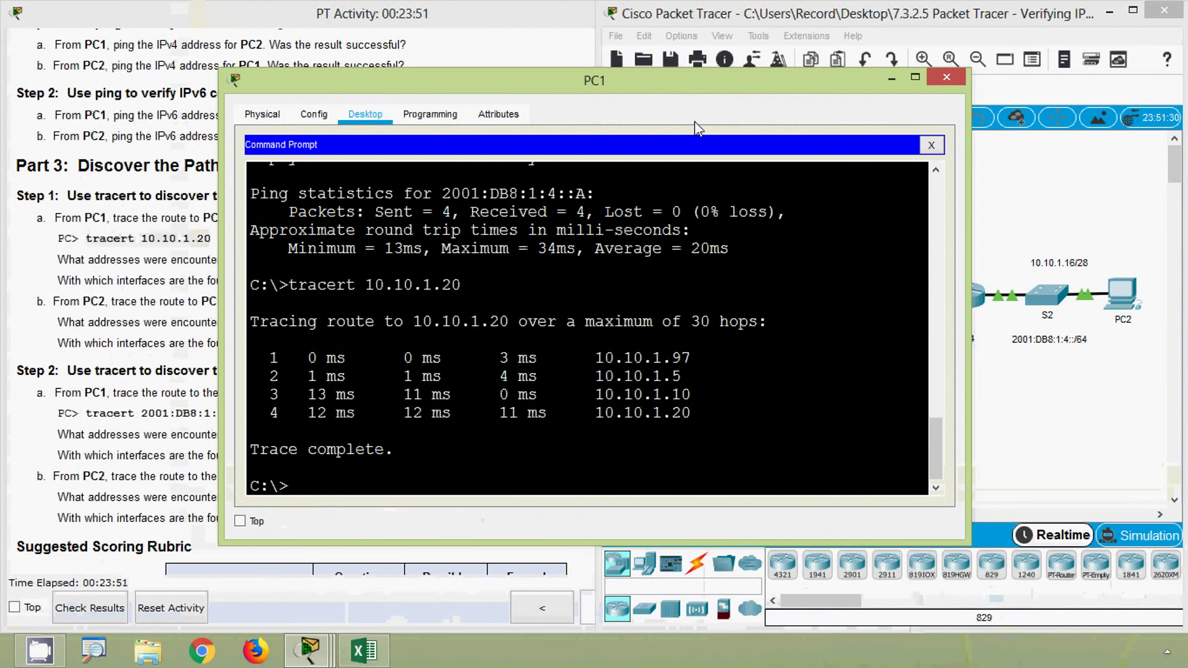
- Review the tracert output on PC1, checking that the trace finished and which hop addresses it lists
left_click_drag(541, 81, 690, 72)
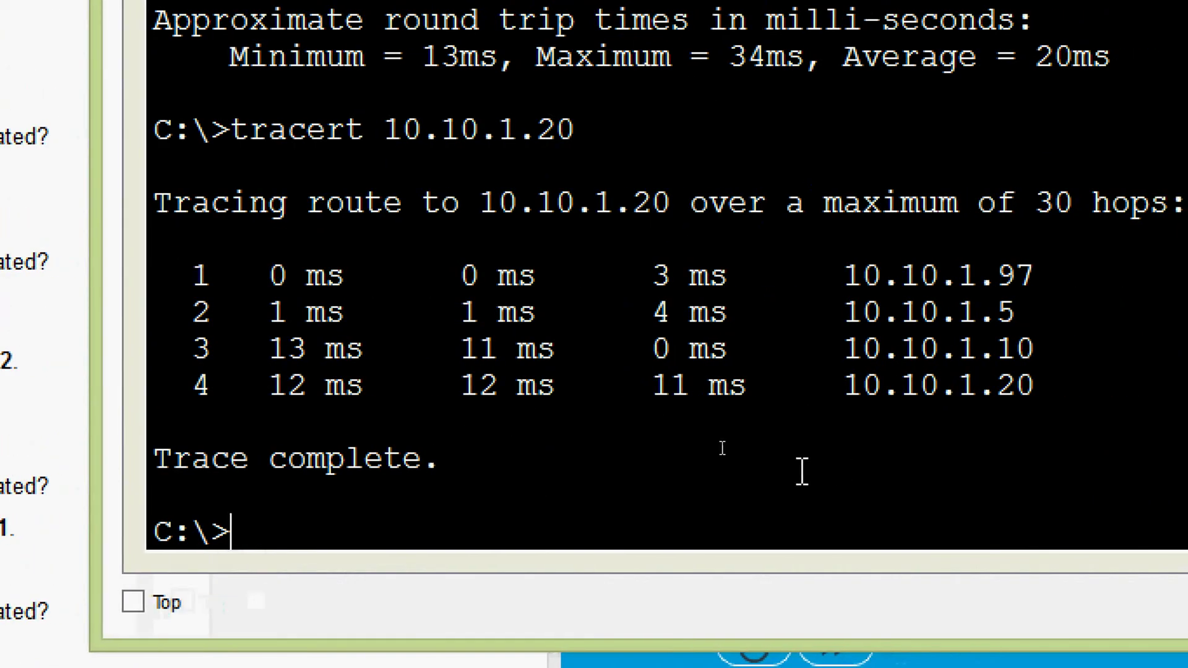
left_click_drag(446, 477, 105, 471)
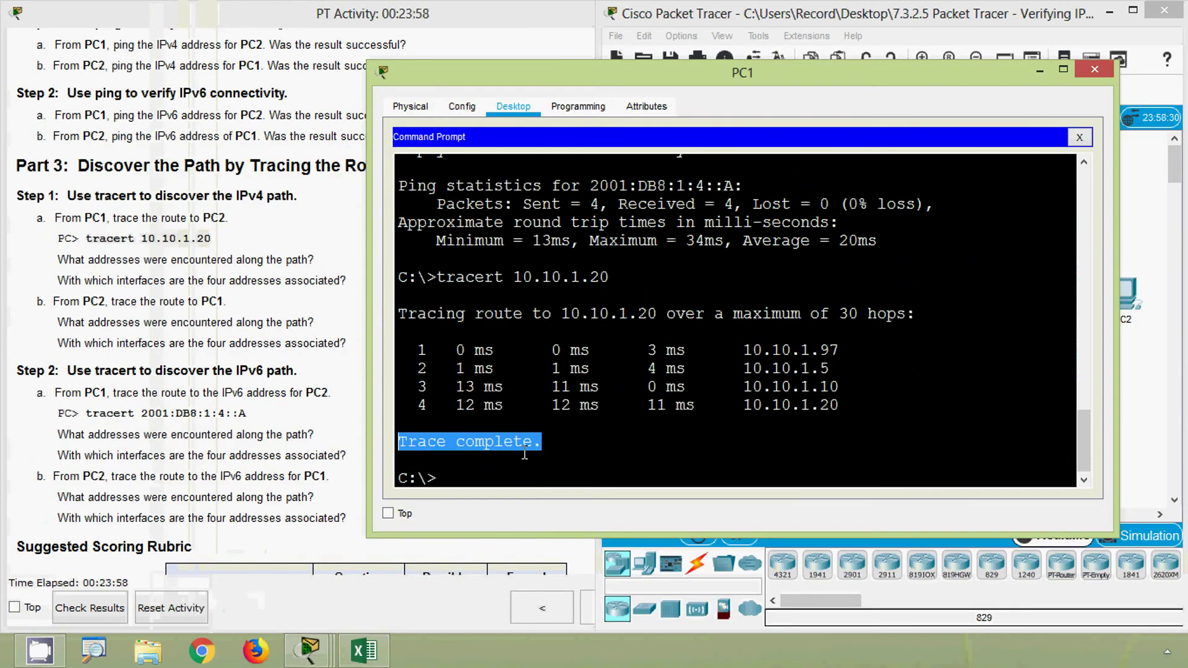
left_click(784, 441)
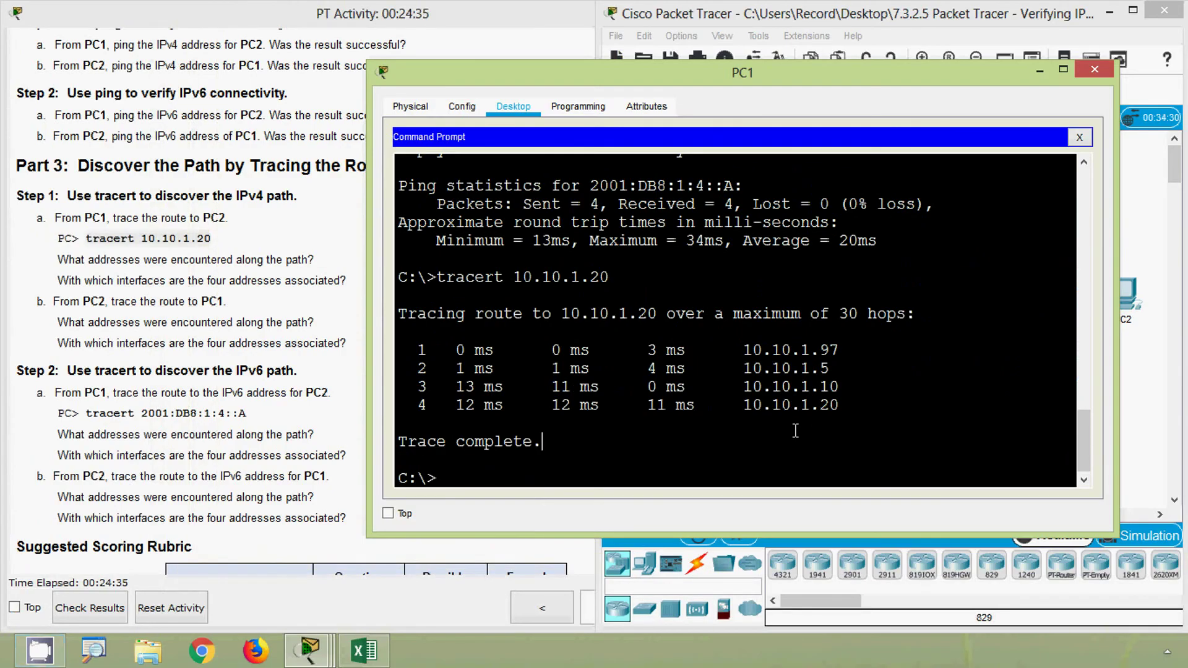
left_click_drag(742, 350, 866, 403)
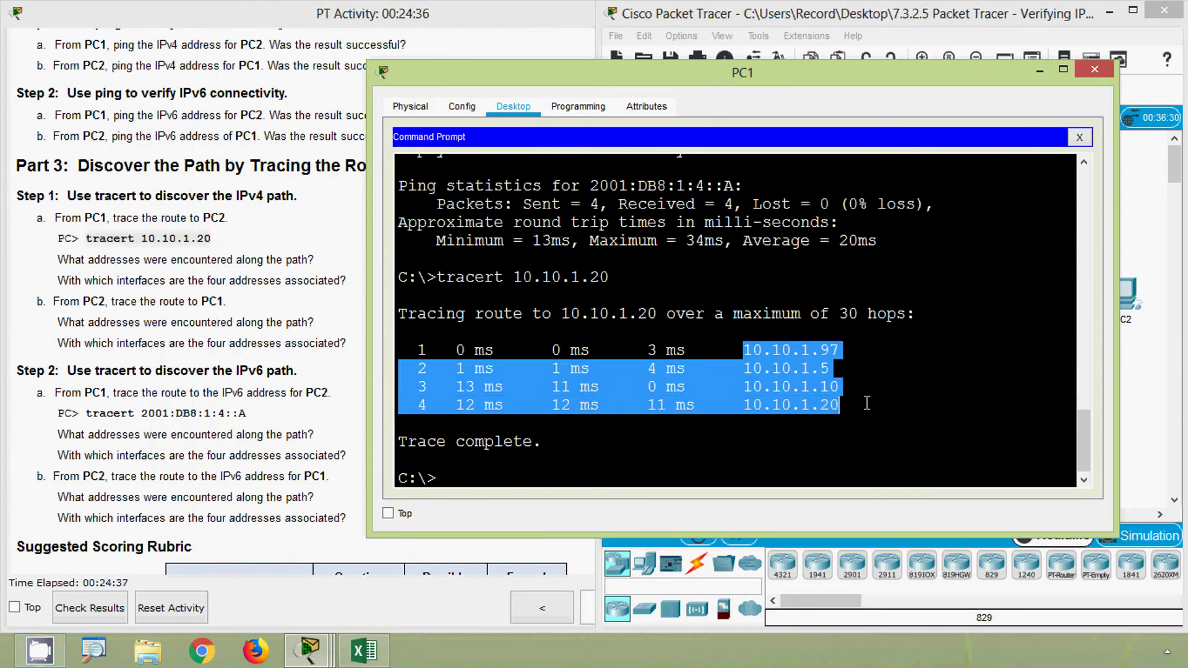
left_click(773, 379)
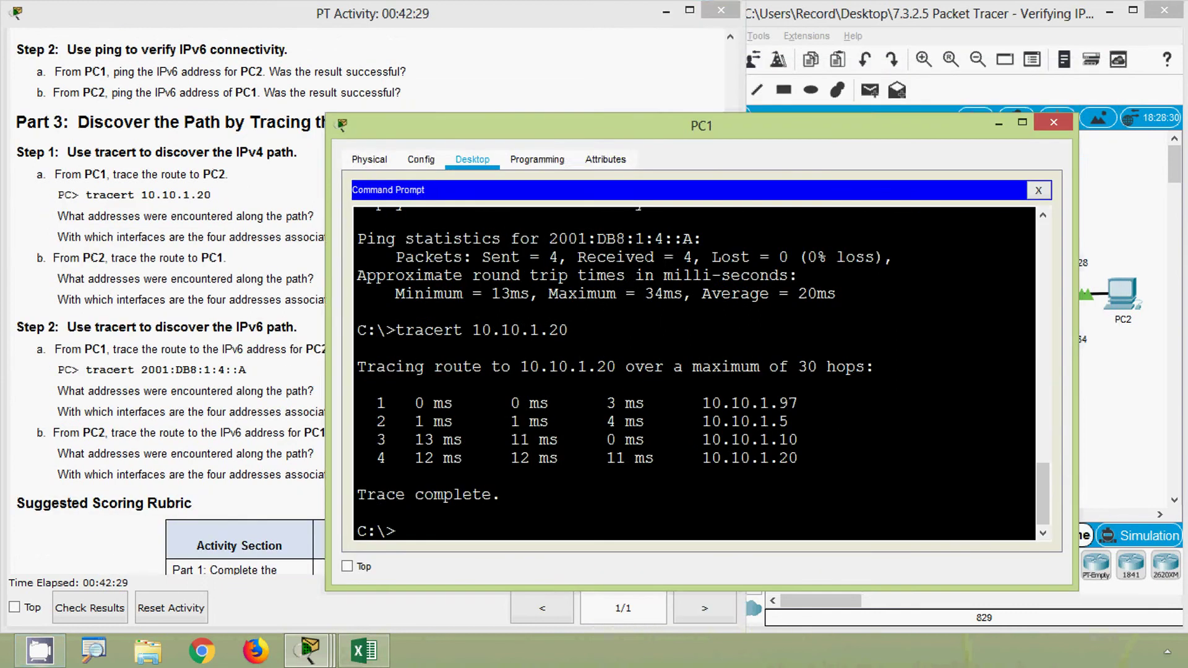
- Show the Addressing Table in the activity instructions and place a narrowed PC1 window beside it
left_click(240, 374)
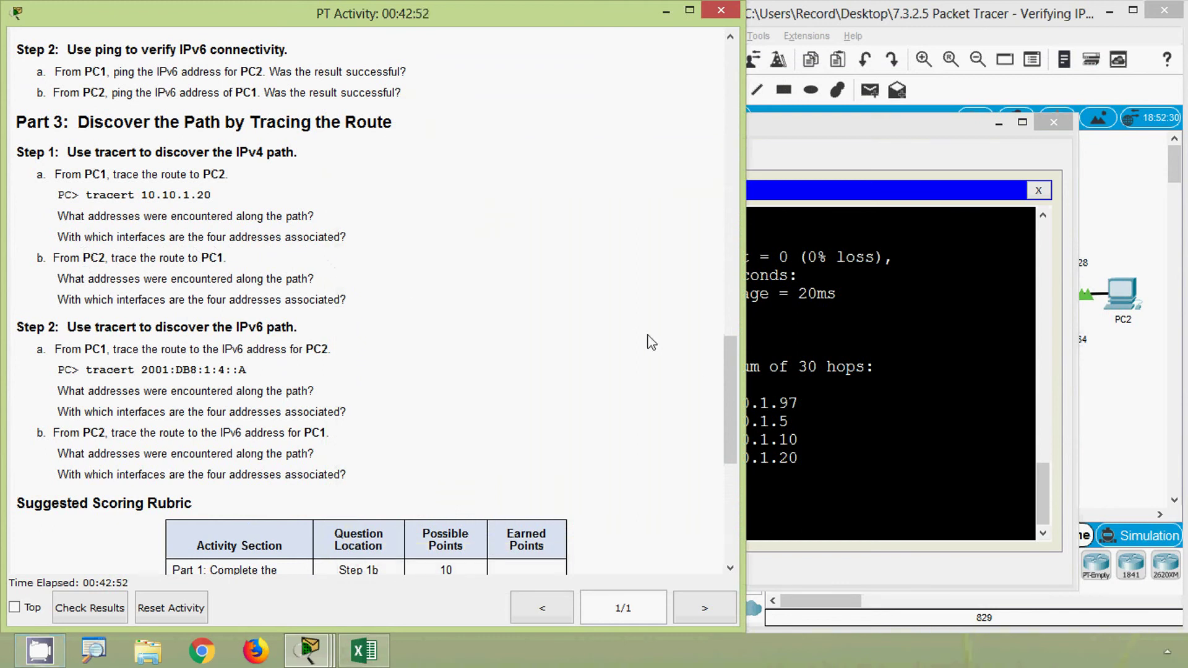
left_click_drag(725, 390, 718, 86)
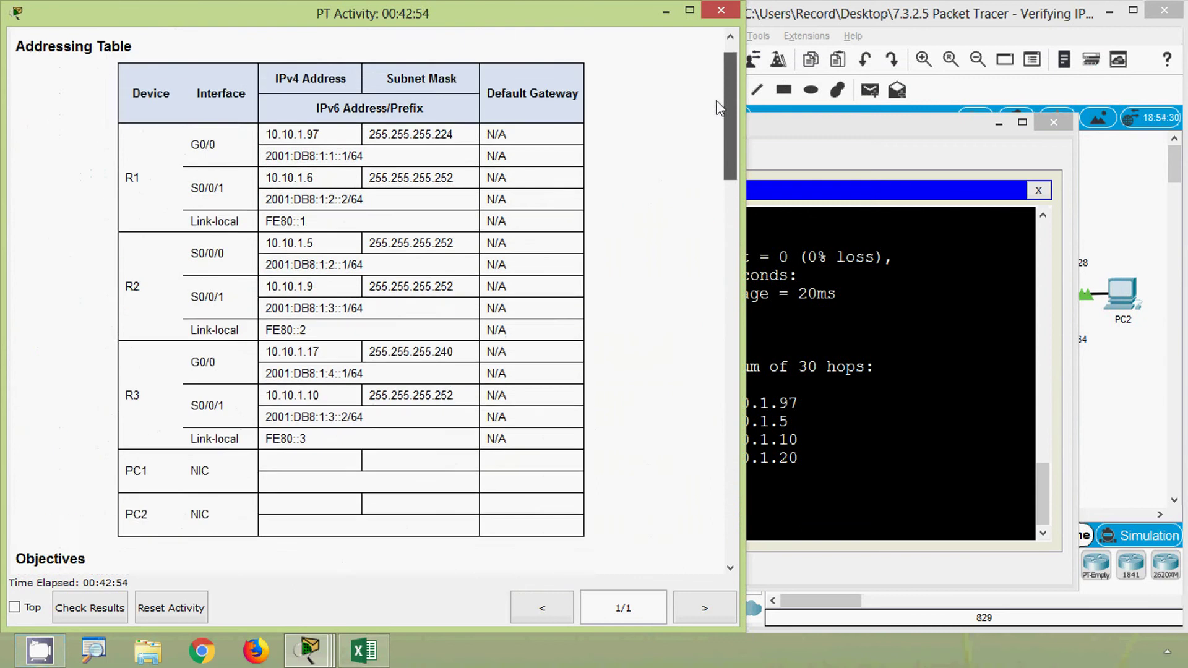
left_click(781, 255)
left_click_drag(685, 131, 738, 103)
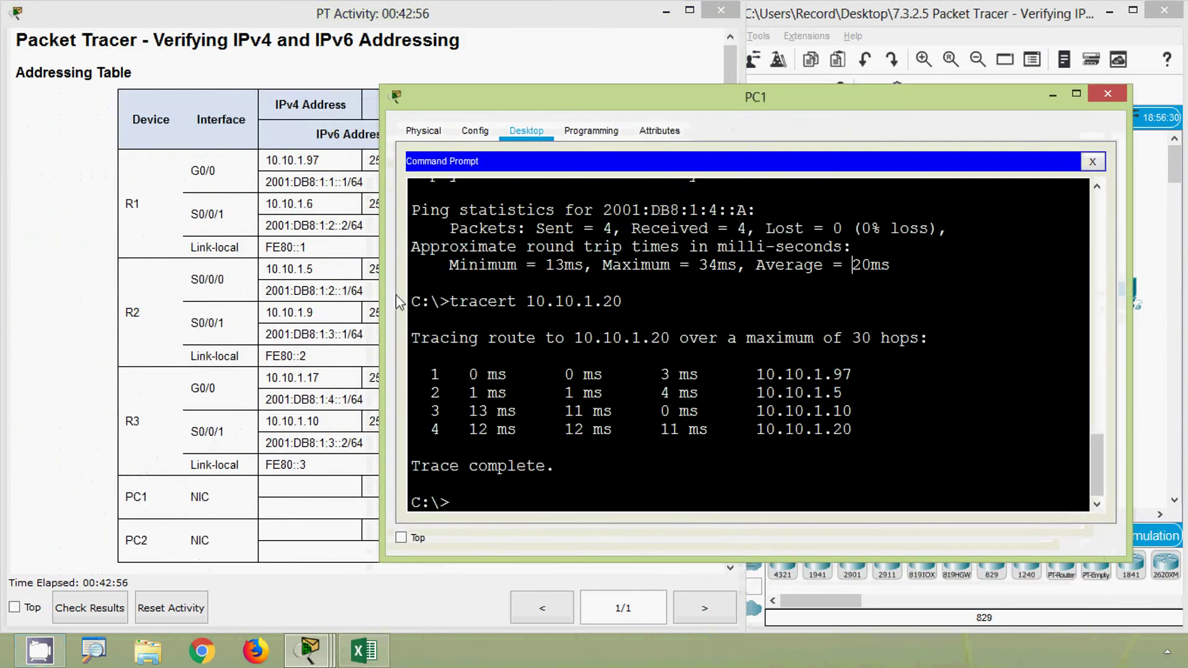
left_click_drag(382, 300, 513, 298)
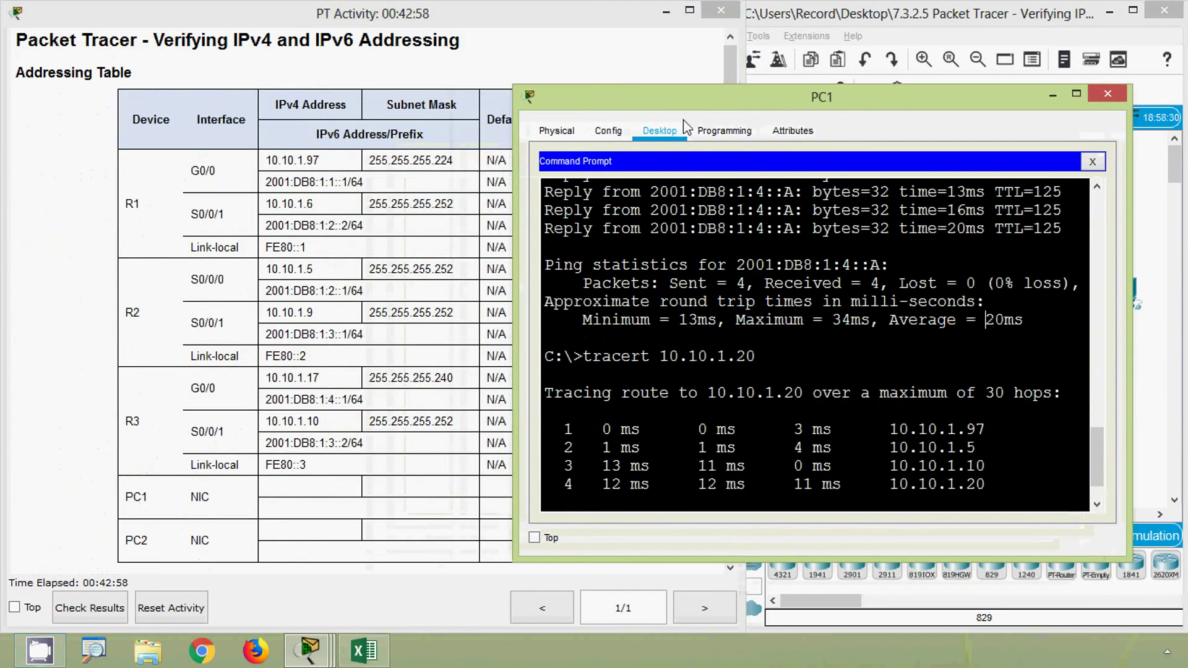
left_click_drag(683, 99, 714, 53)
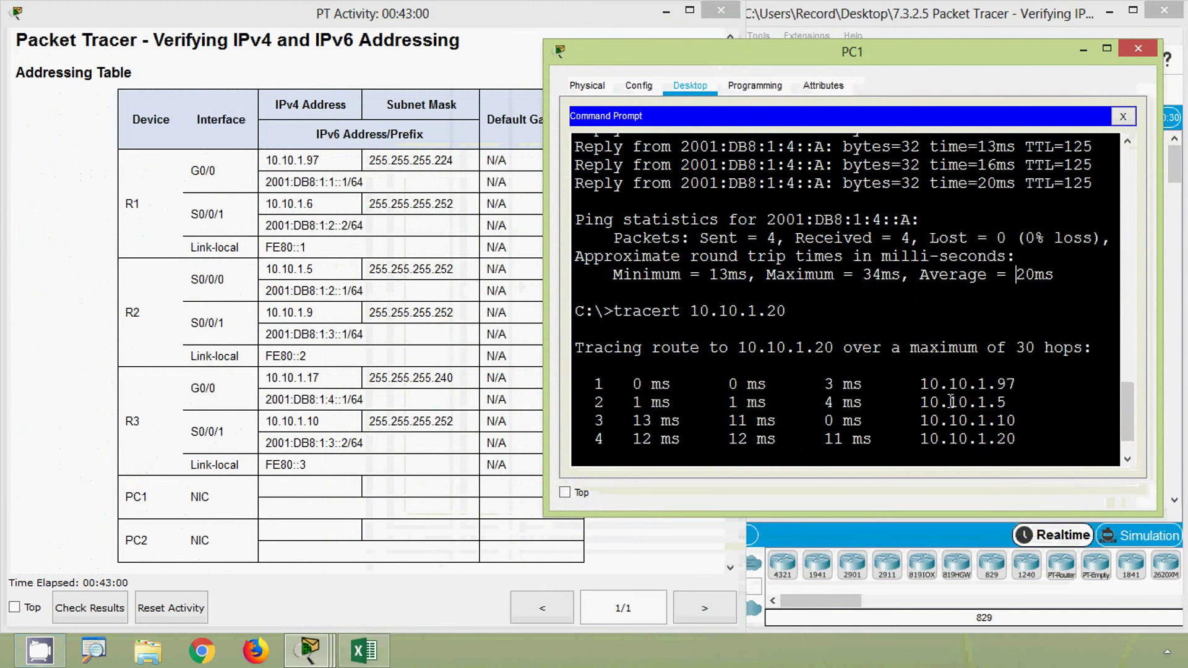
- Look up the first two hops, 10.10.1.97 and 10.10.1.5, in the Addressing Table to identify their routers and interfaces
left_click_drag(336, 161, 274, 157)
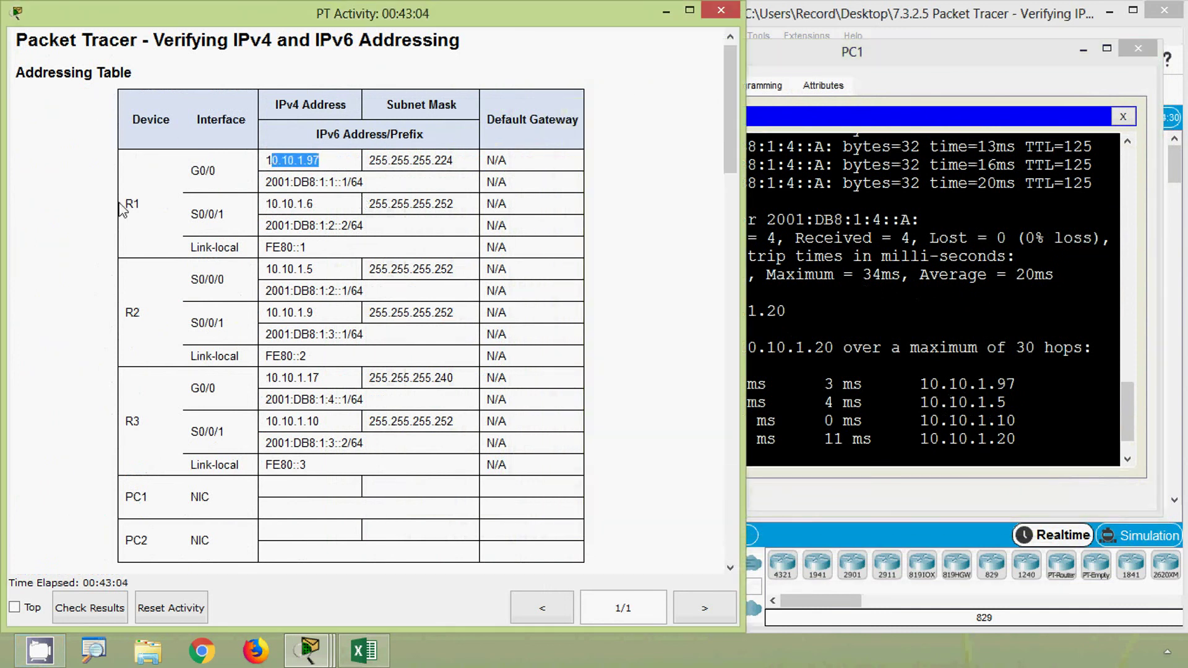
left_click_drag(124, 204, 140, 204)
left_click_drag(191, 170, 225, 171)
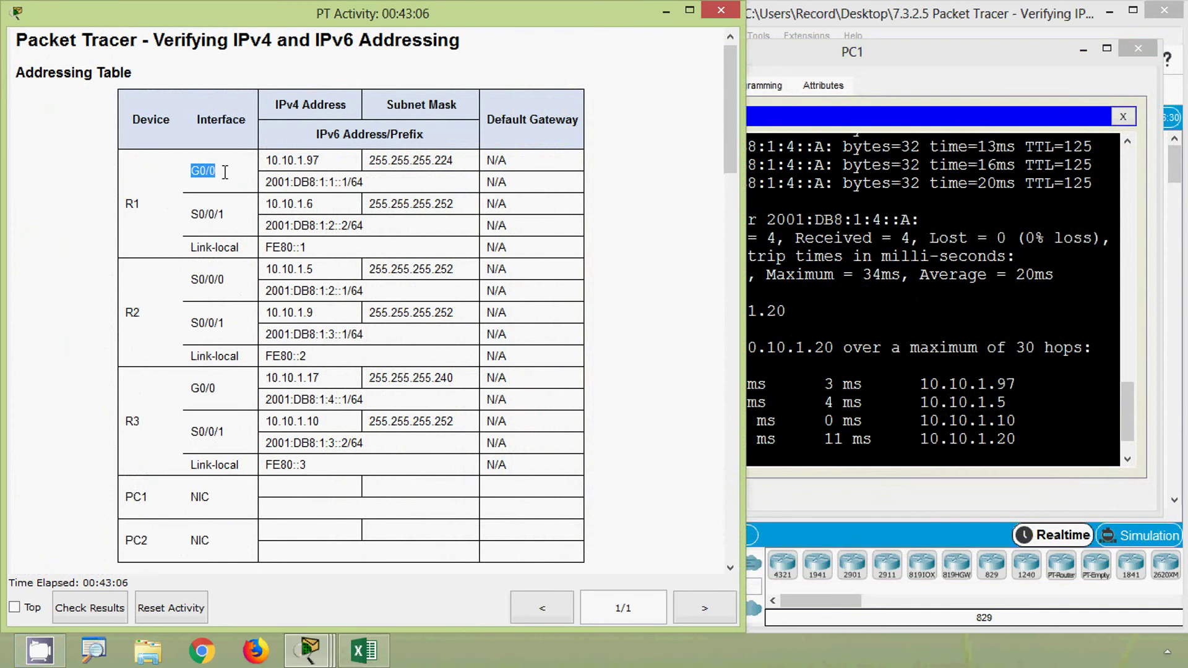
left_click(846, 350)
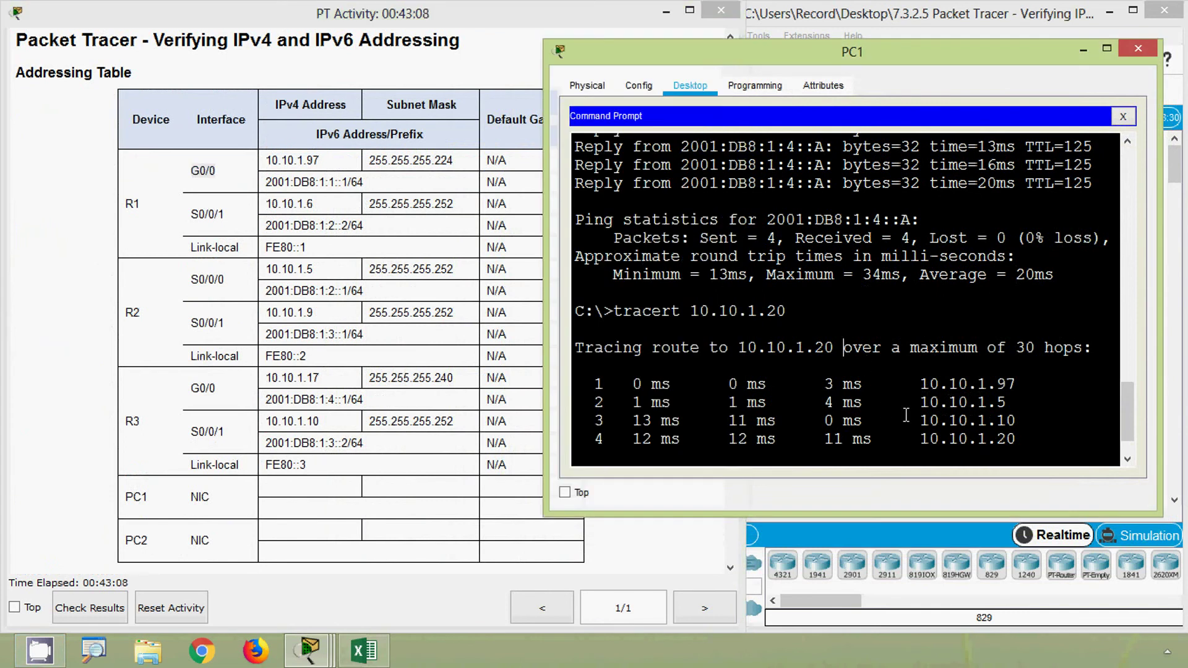
left_click_drag(919, 405, 1019, 406)
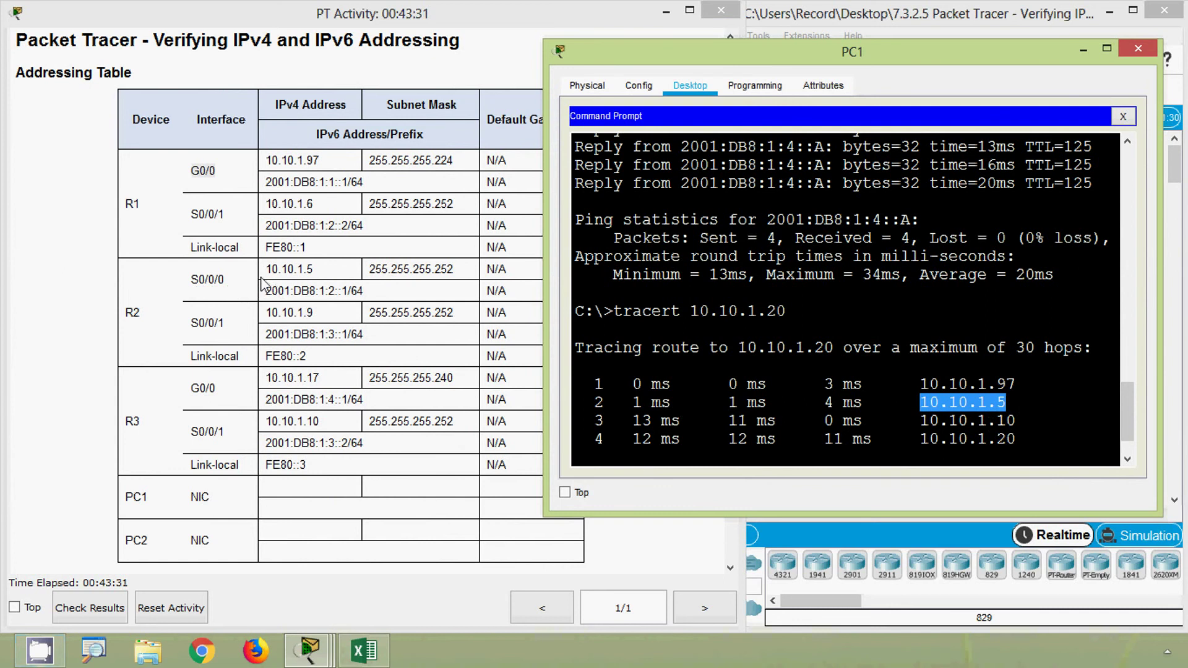
left_click_drag(264, 272, 319, 272)
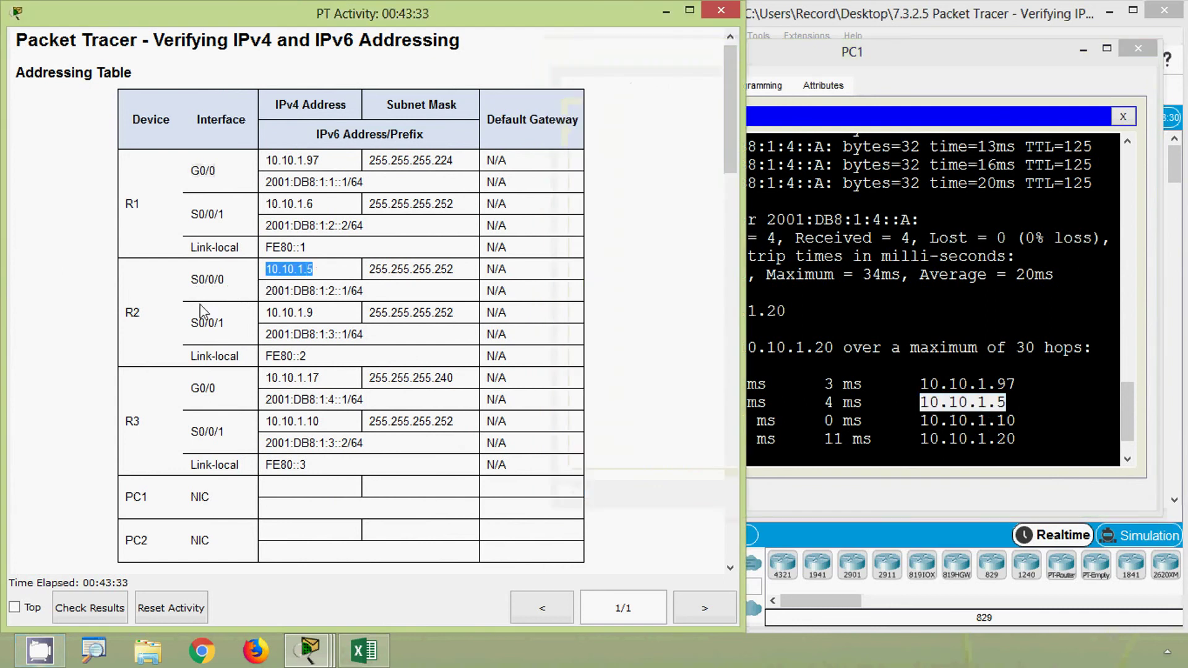
left_click_drag(142, 312, 124, 313)
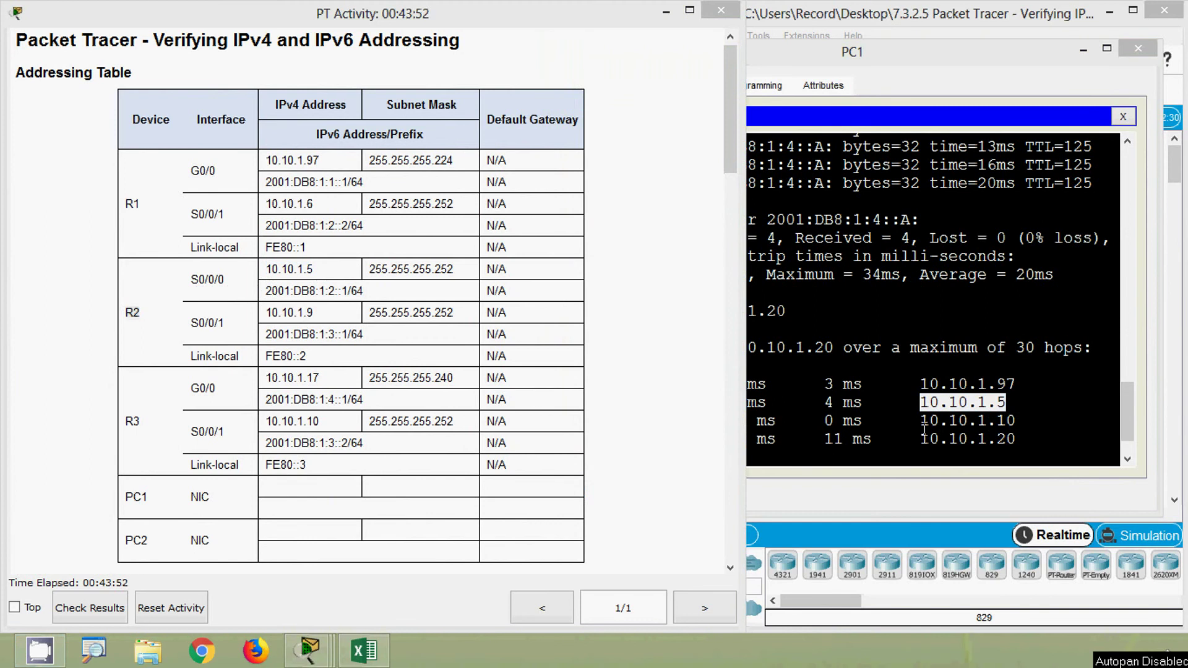
- Look up hop 10.10.1.10 in the Addressing Table, compare the last hop with the tracert target, and close PC1's window
left_click_drag(920, 421, 1032, 419)
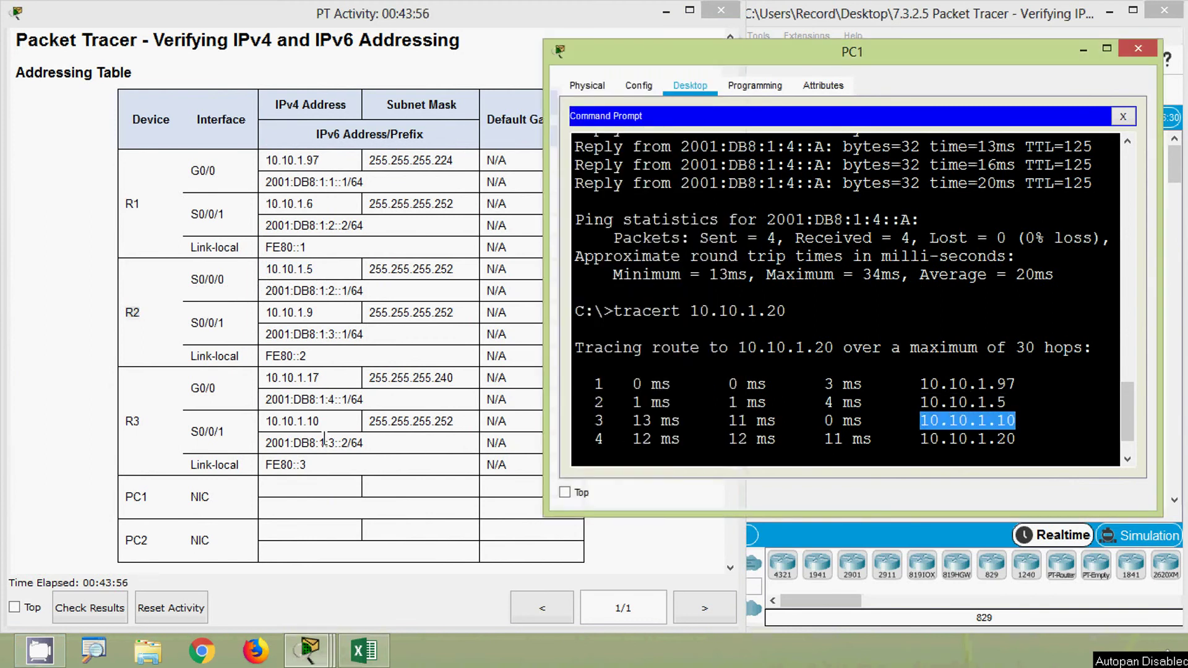
left_click_drag(321, 422, 265, 425)
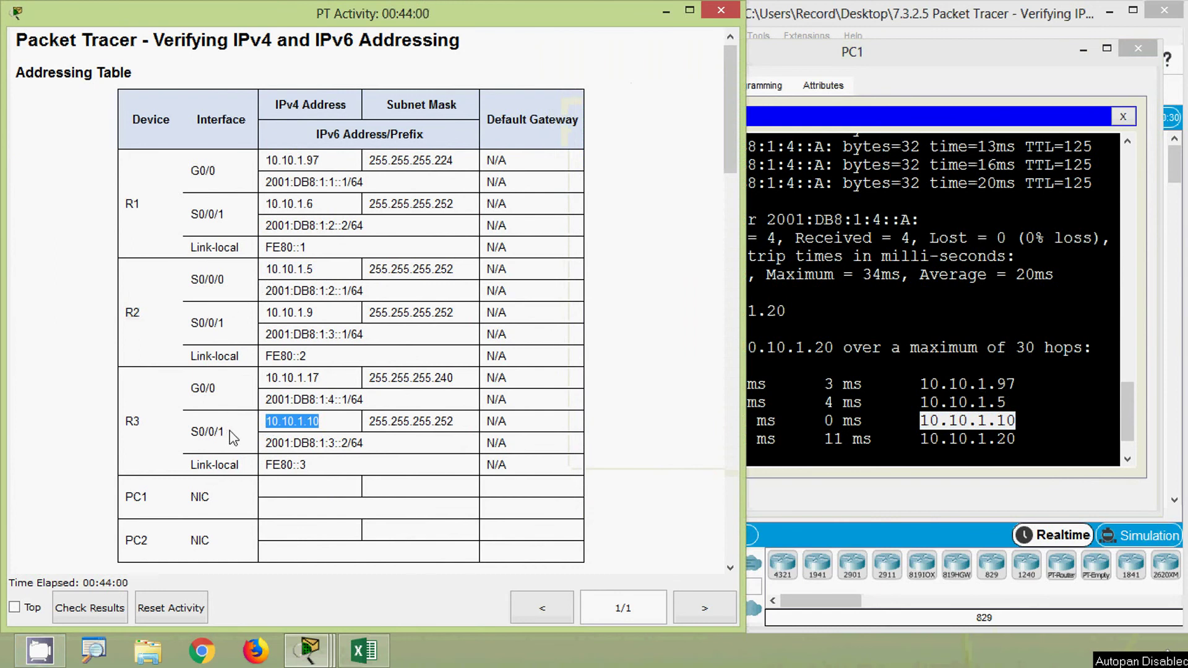
left_click_drag(235, 433, 128, 427)
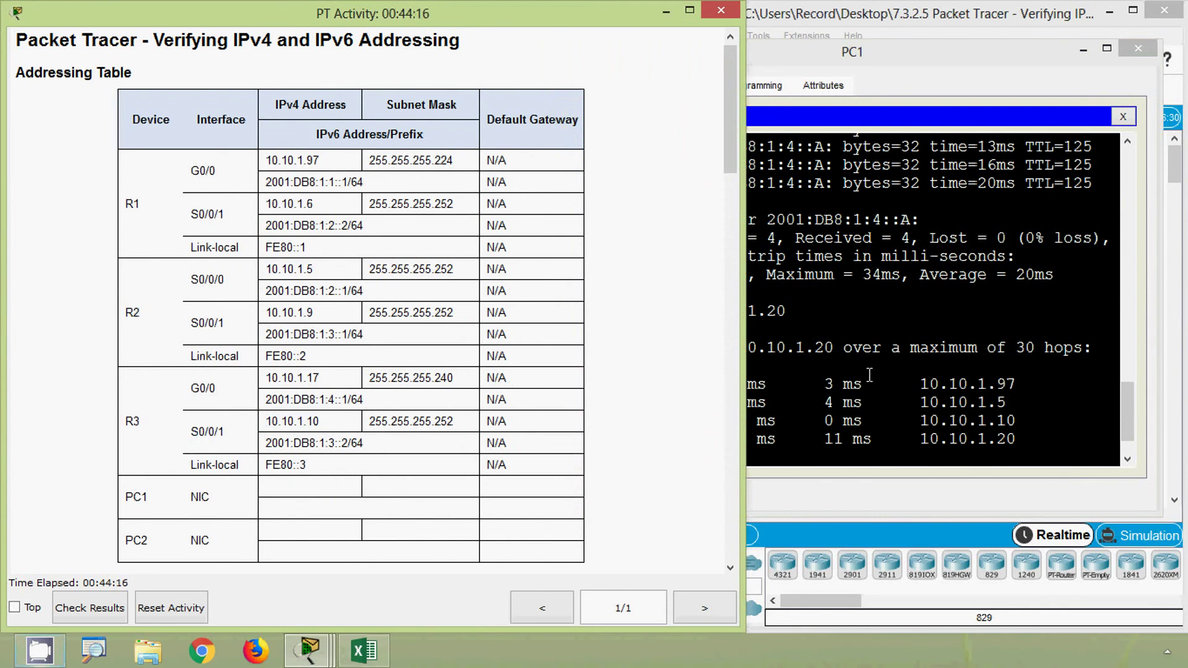
left_click(925, 443)
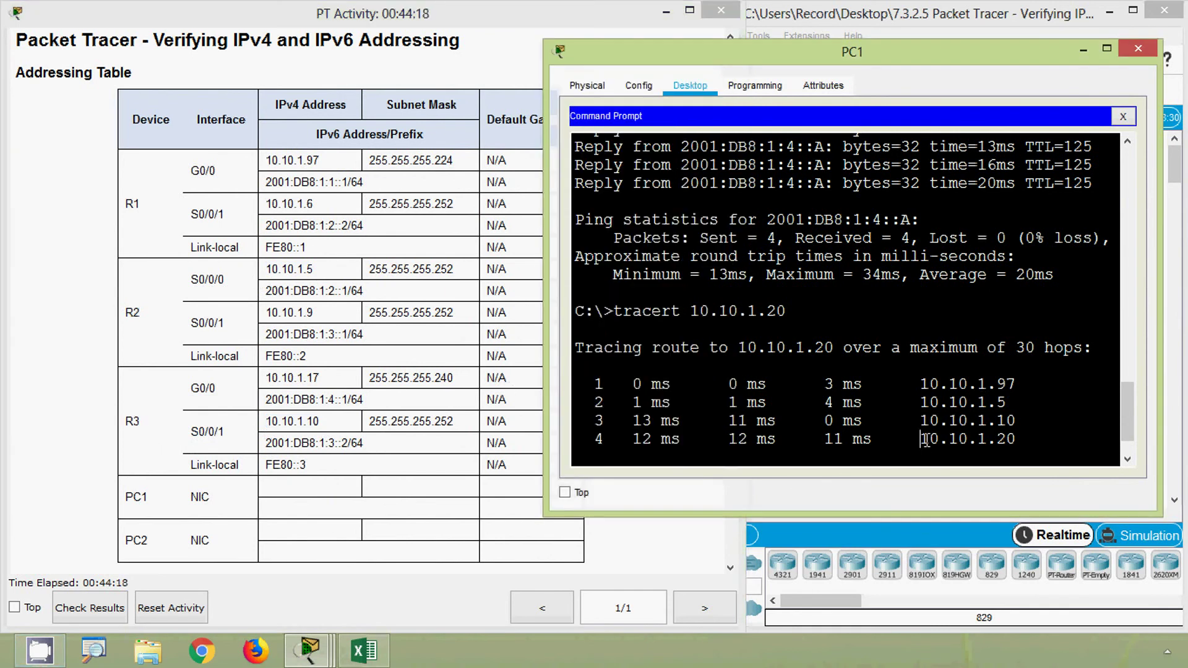
left_click_drag(925, 442, 1025, 439)
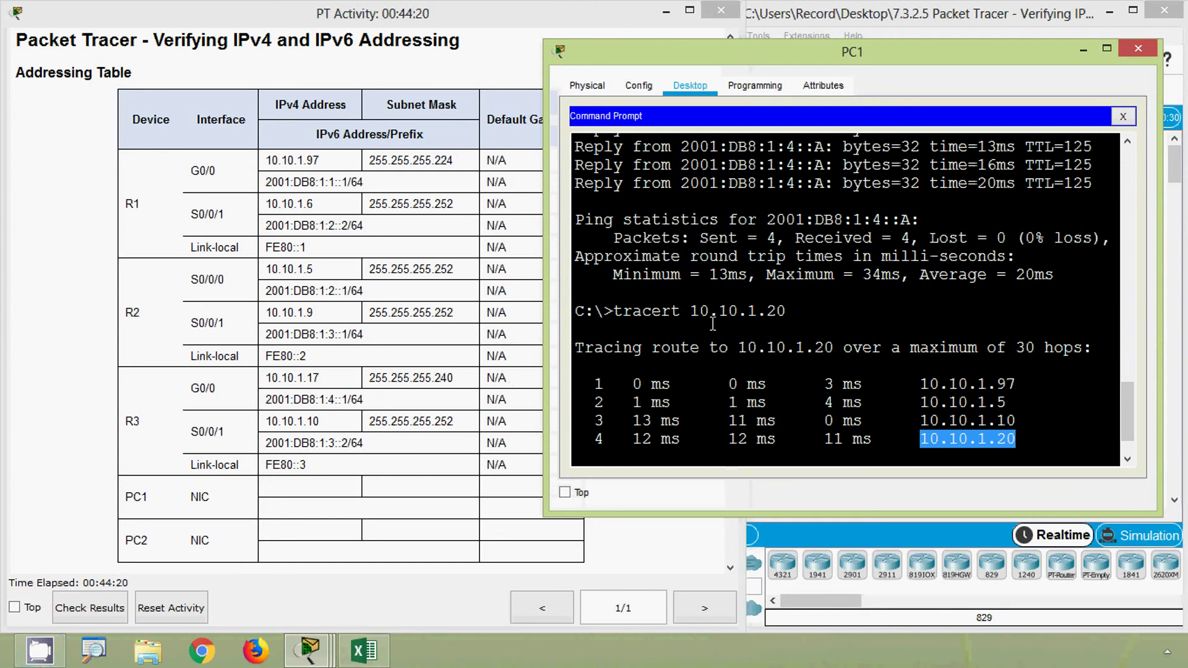
left_click(692, 312)
left_click_drag(700, 312, 790, 312)
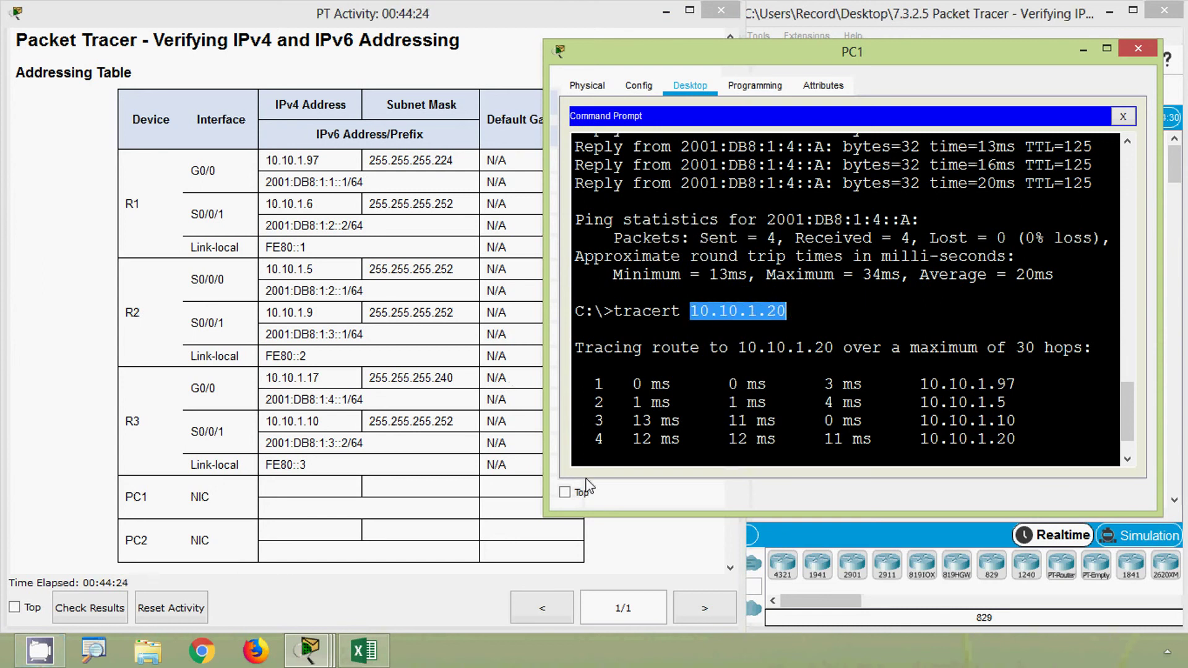
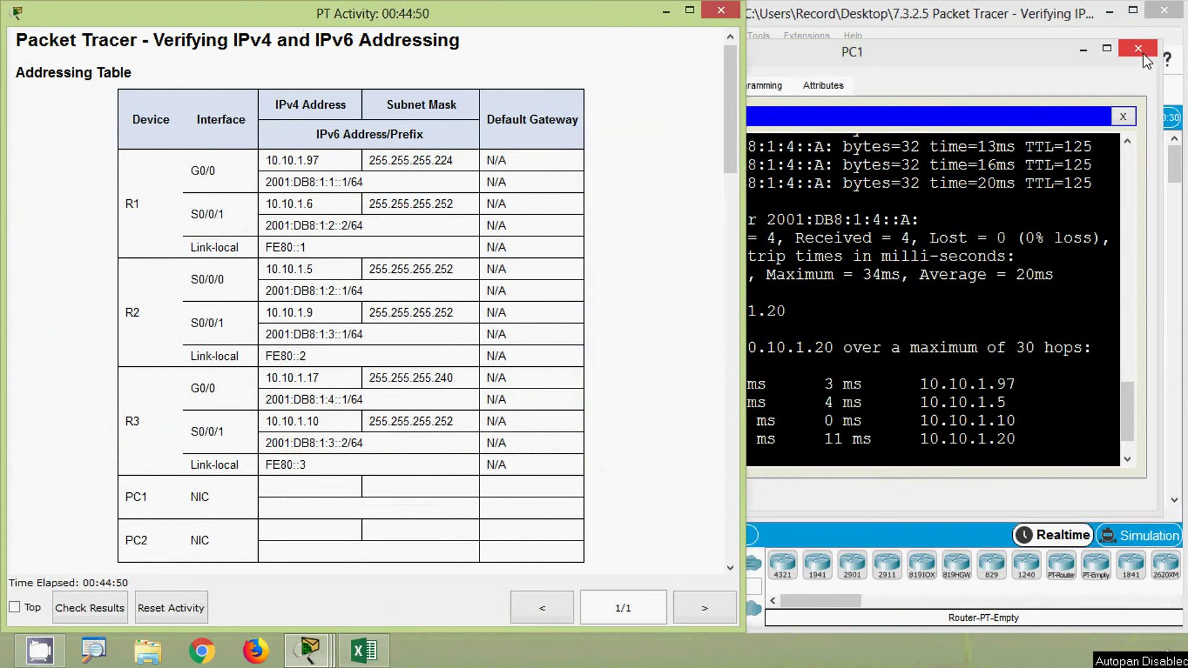
left_click(1137, 48)
- Return the instructions to Part 3, switch to Excel, copy PC1's IPv4 address 10.10.1.100 from cell C18, and minimize Excel
left_click_drag(730, 149, 728, 439)
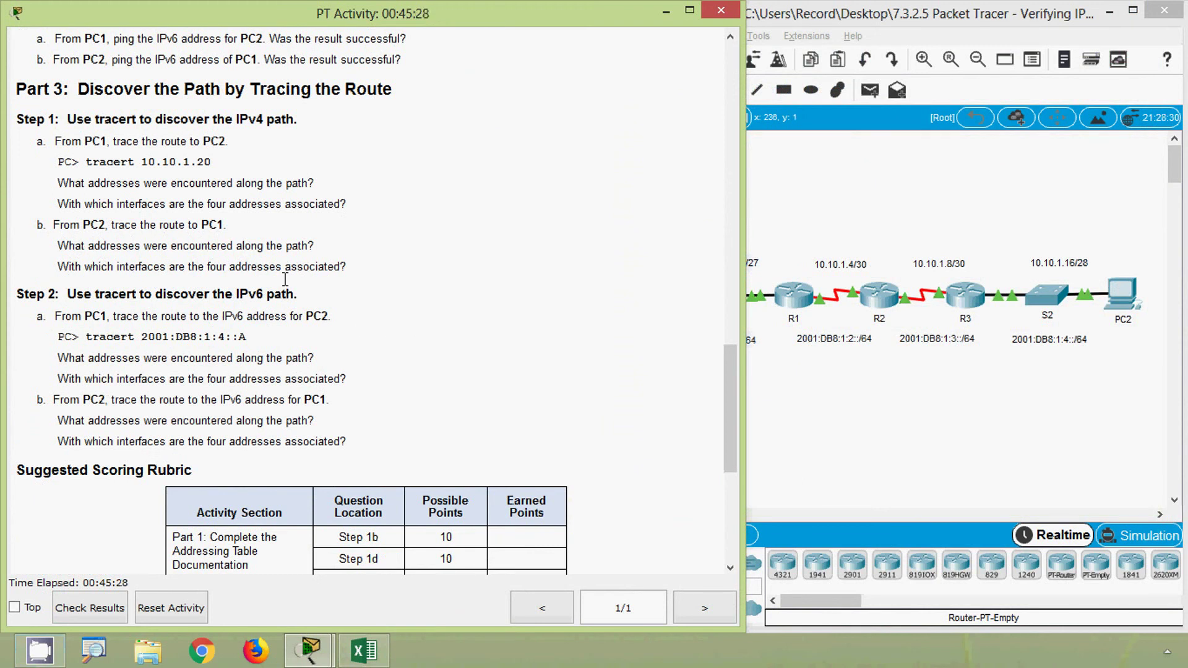
left_click(366, 653)
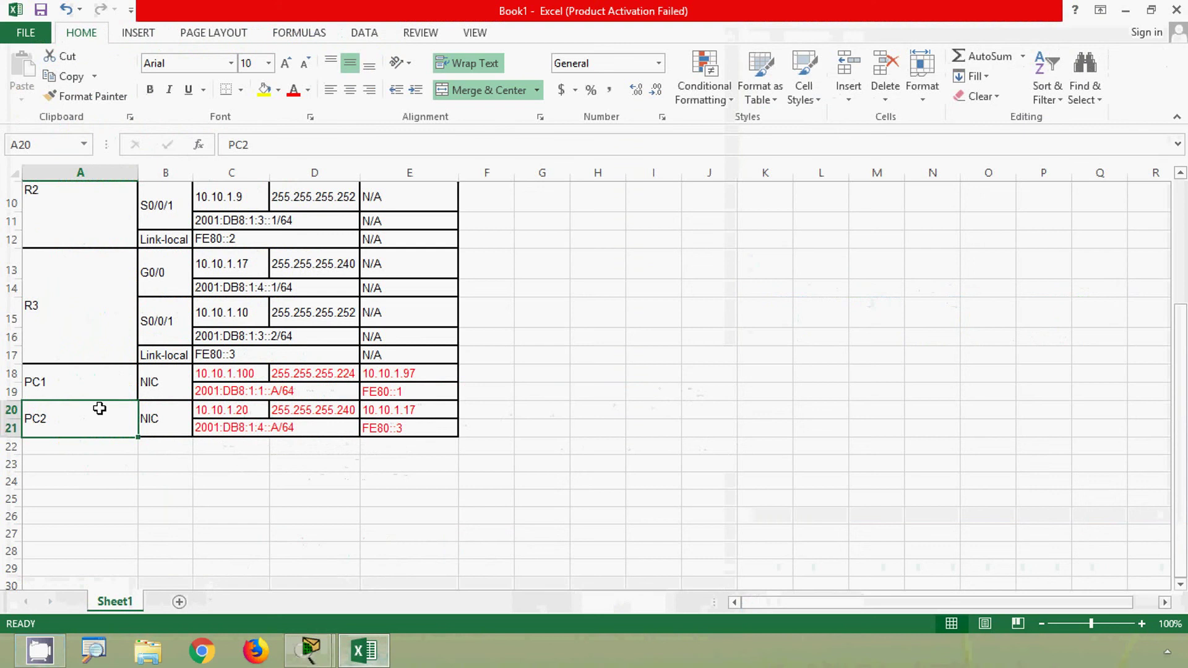
left_click(224, 373)
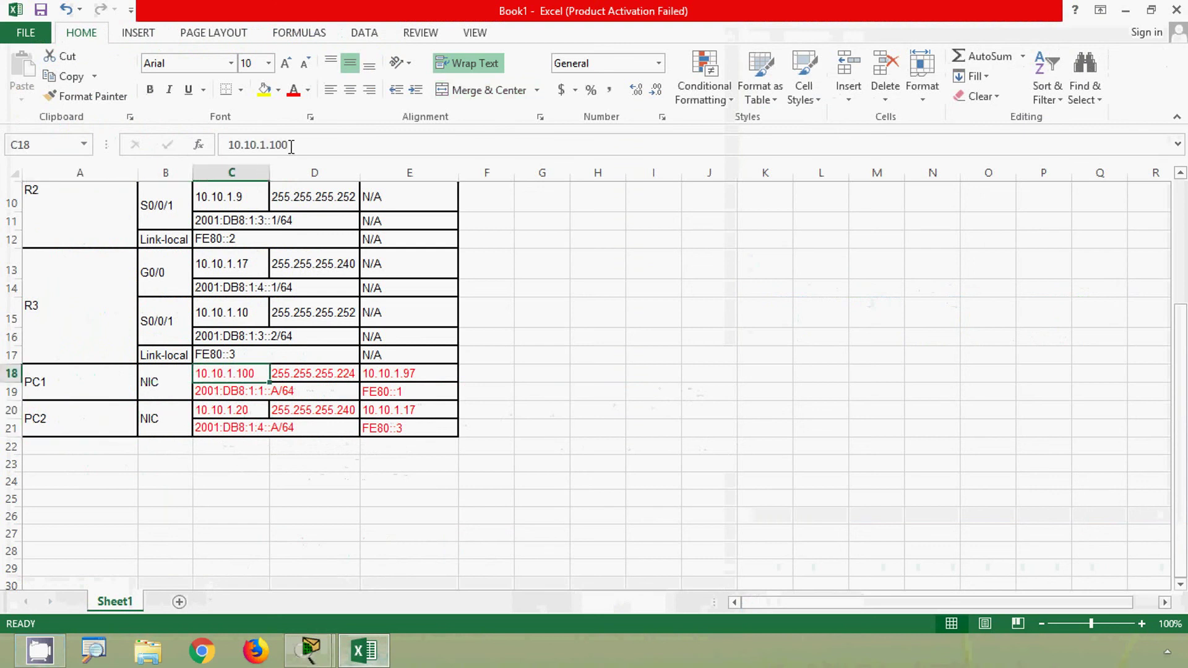
left_click_drag(291, 147, 224, 146)
key("ctrl+c")
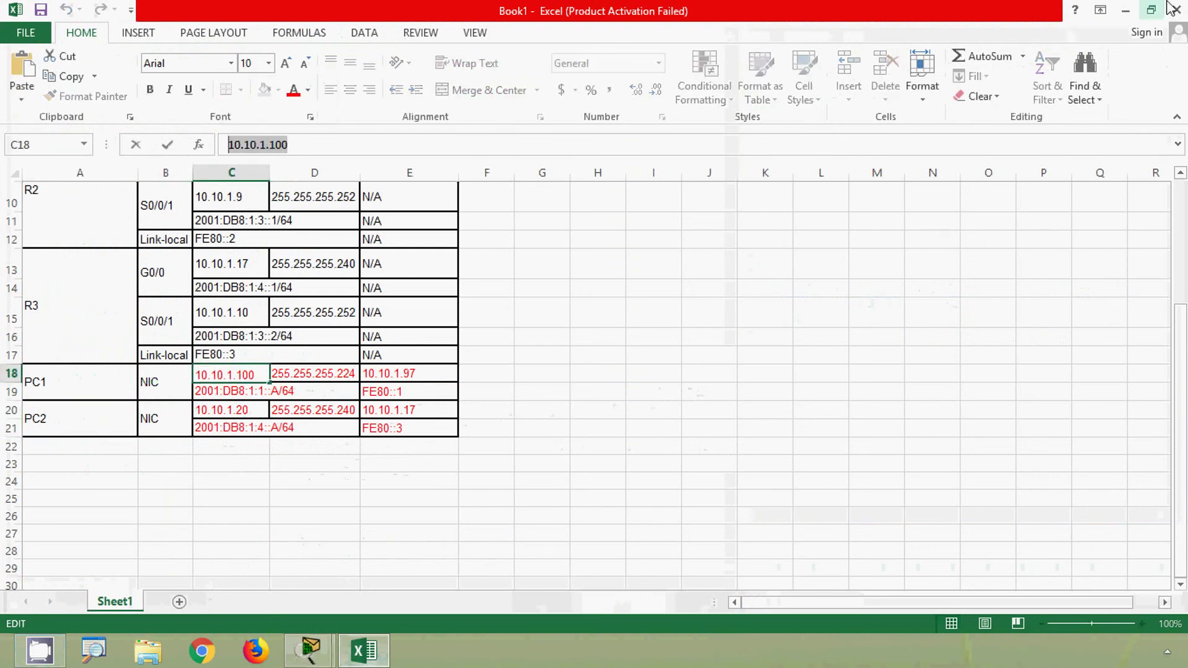
left_click(1125, 10)
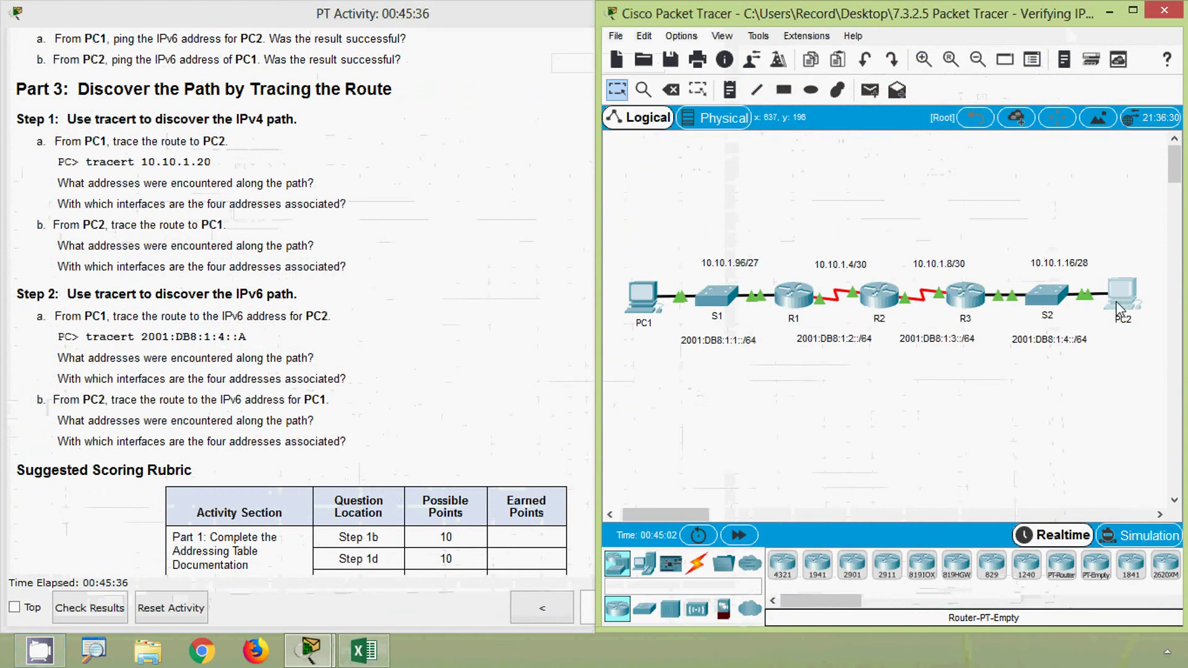
- Trace the IPv4 route from PC2's Command Prompt with tracert 10.10.1.100 and examine the hop addresses
left_click(1118, 307)
left_click(643, 235)
scroll(358, 436, "down", 5)
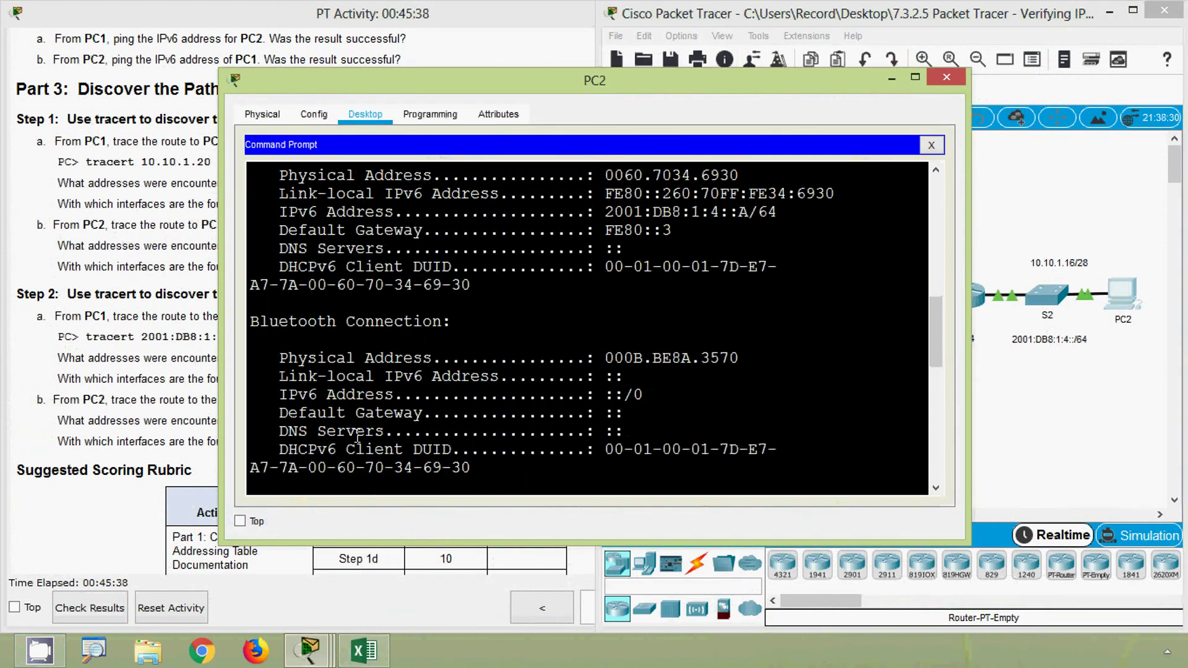
scroll(358, 436, "down", 10)
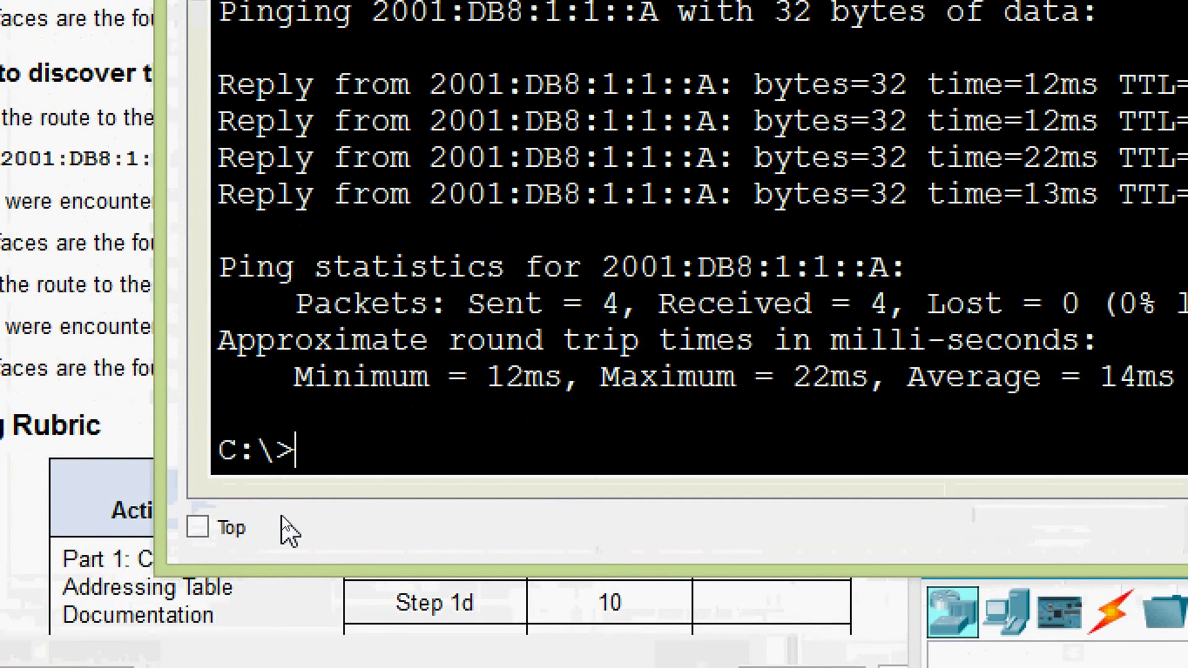
type("tracert")
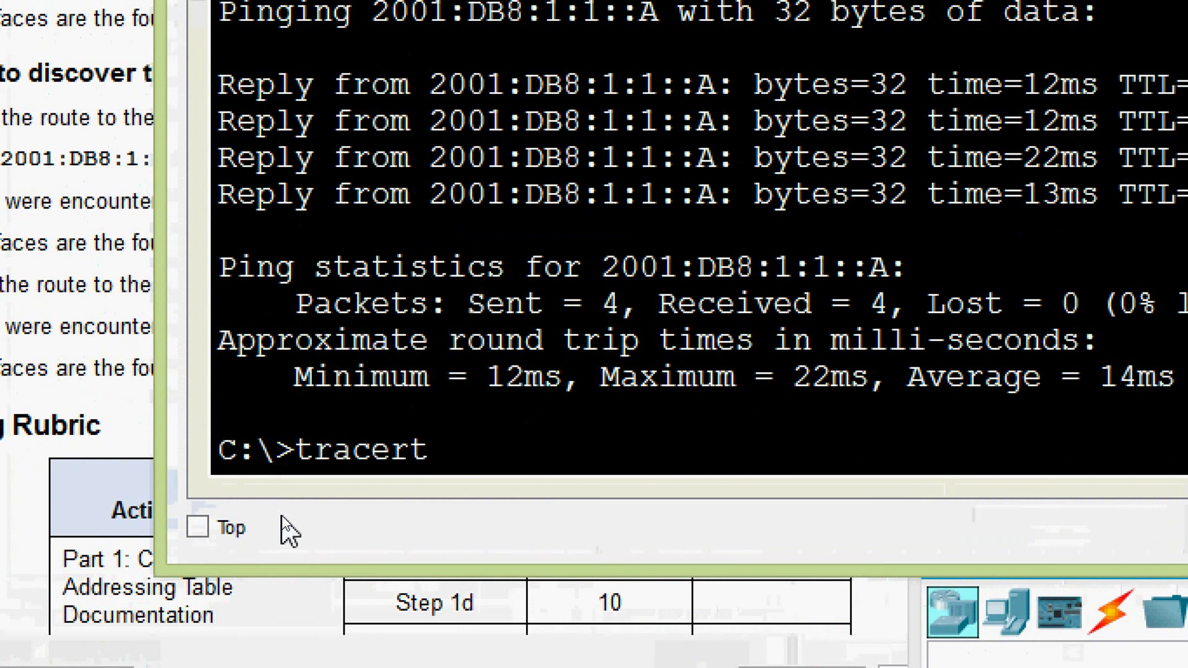
right_click(485, 455)
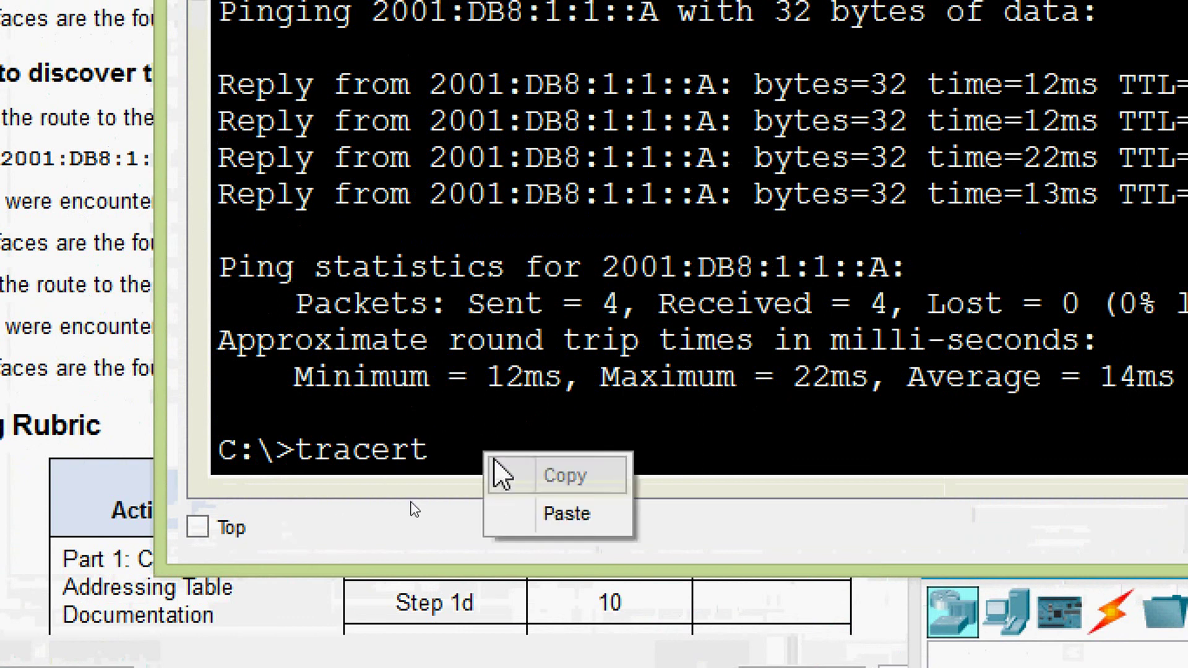
left_click(562, 527)
key("Return")
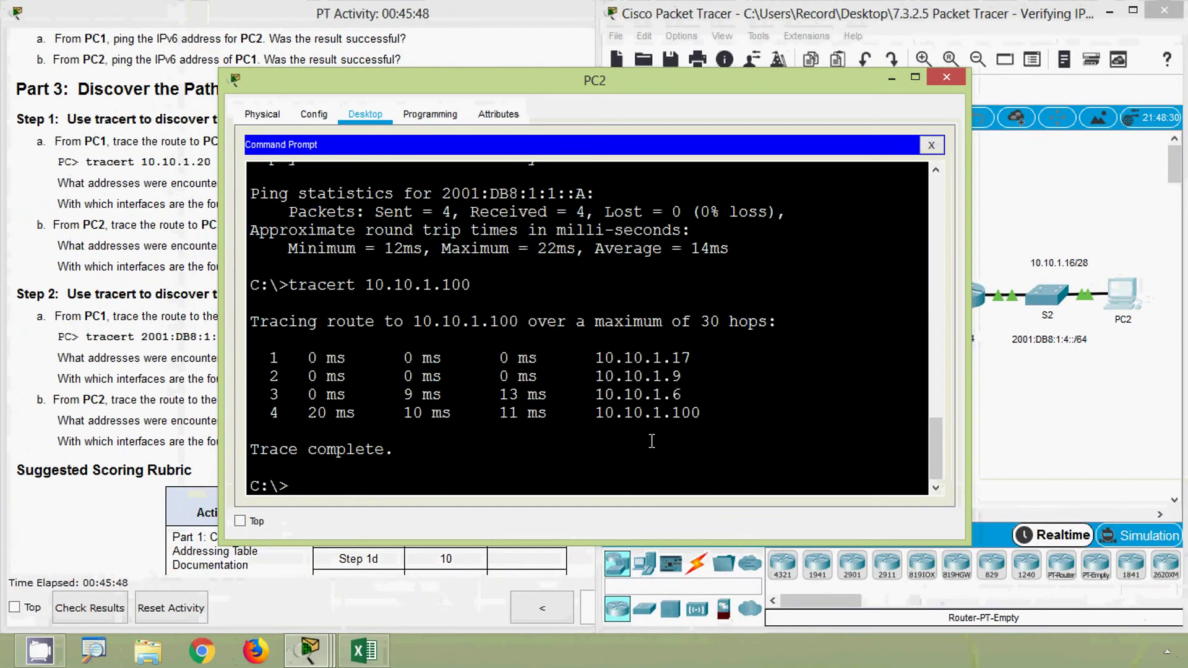
left_click_drag(705, 413, 615, 368)
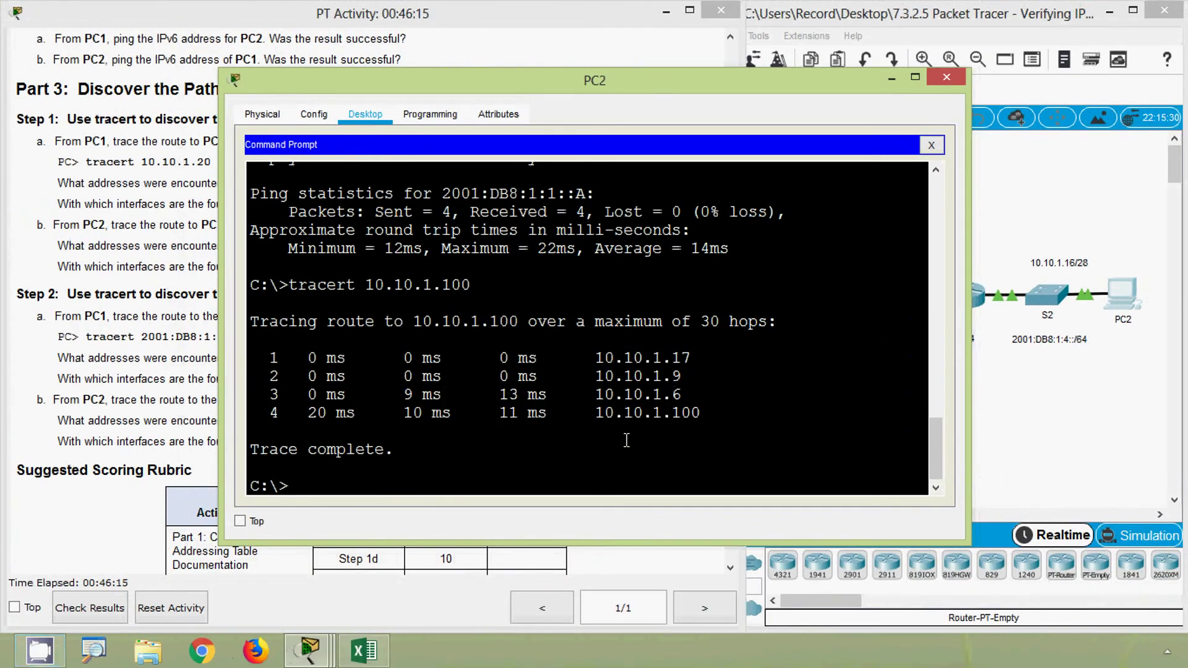
- Show the Addressing Table in the activity instructions and place a resized PC2 window beside it
left_click(188, 331)
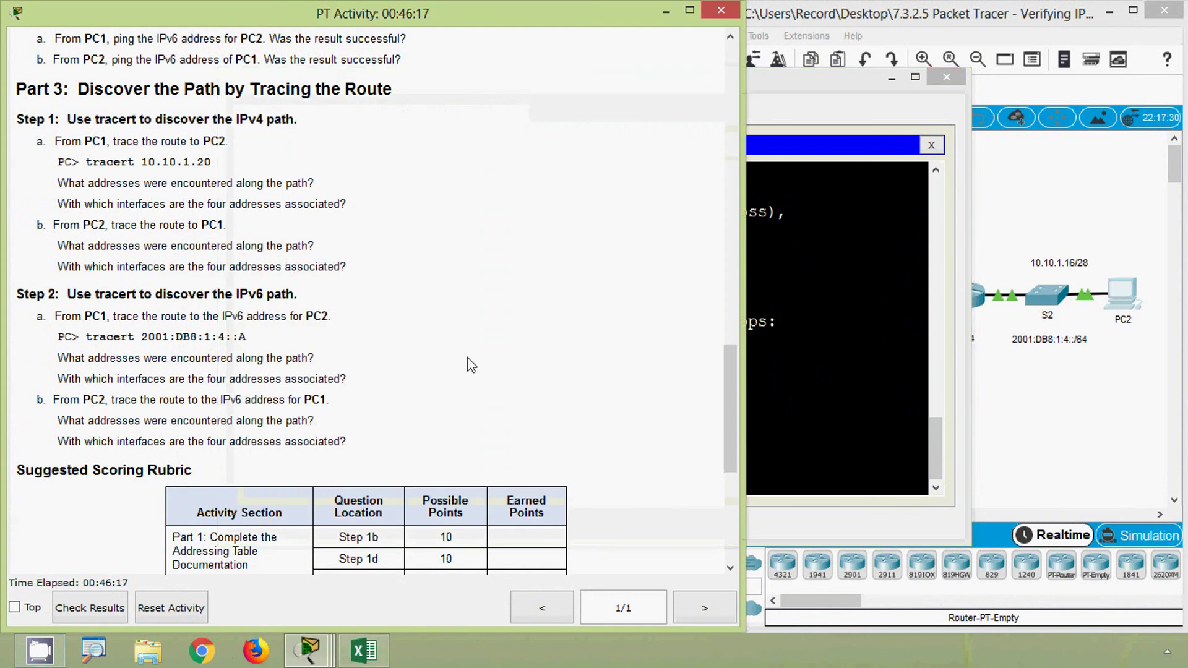
left_click_drag(730, 408, 729, 105)
left_click(817, 286)
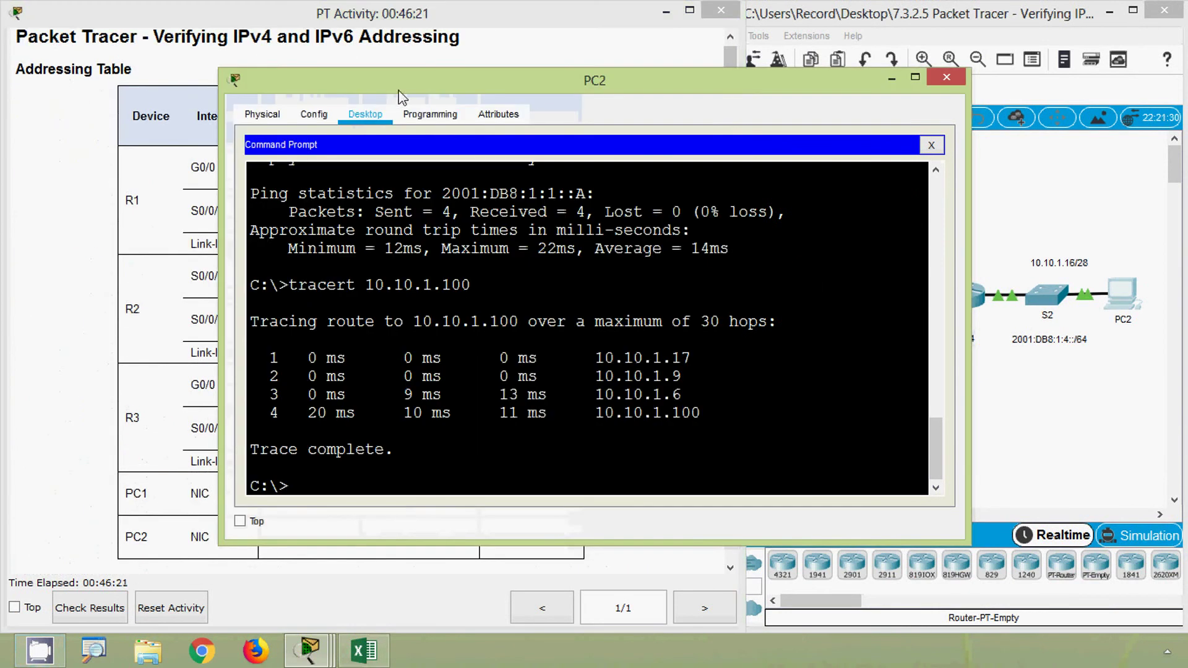
left_click_drag(390, 88, 507, 104)
left_click_drag(334, 309, 574, 309)
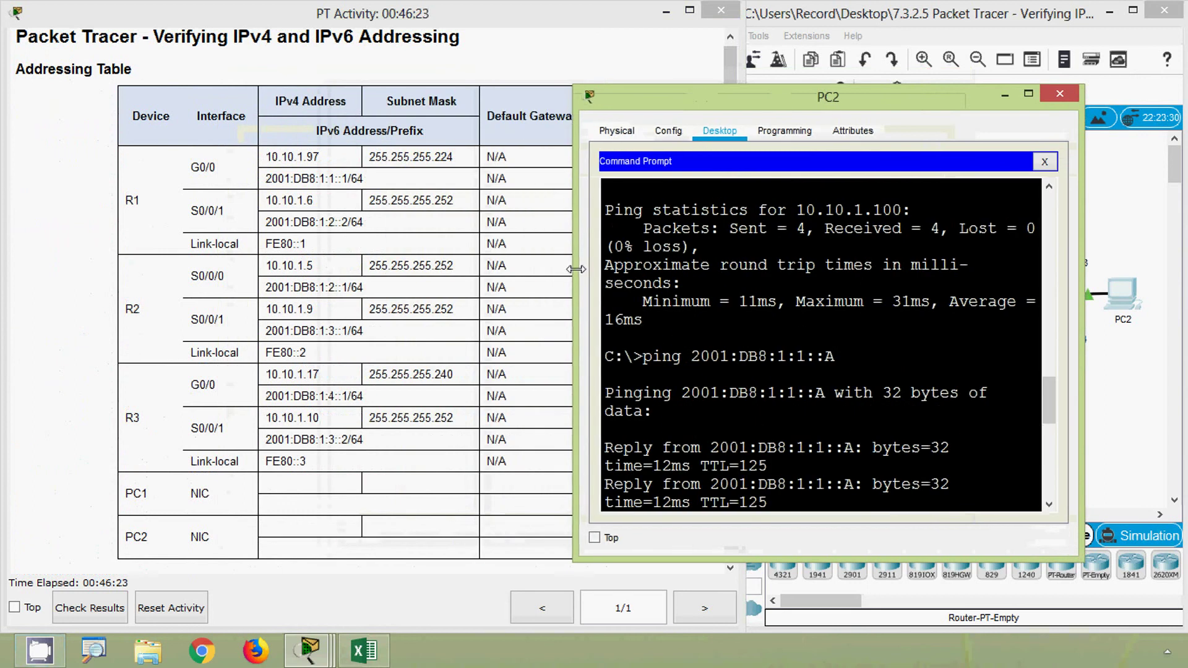
left_click_drag(1083, 399, 1166, 393)
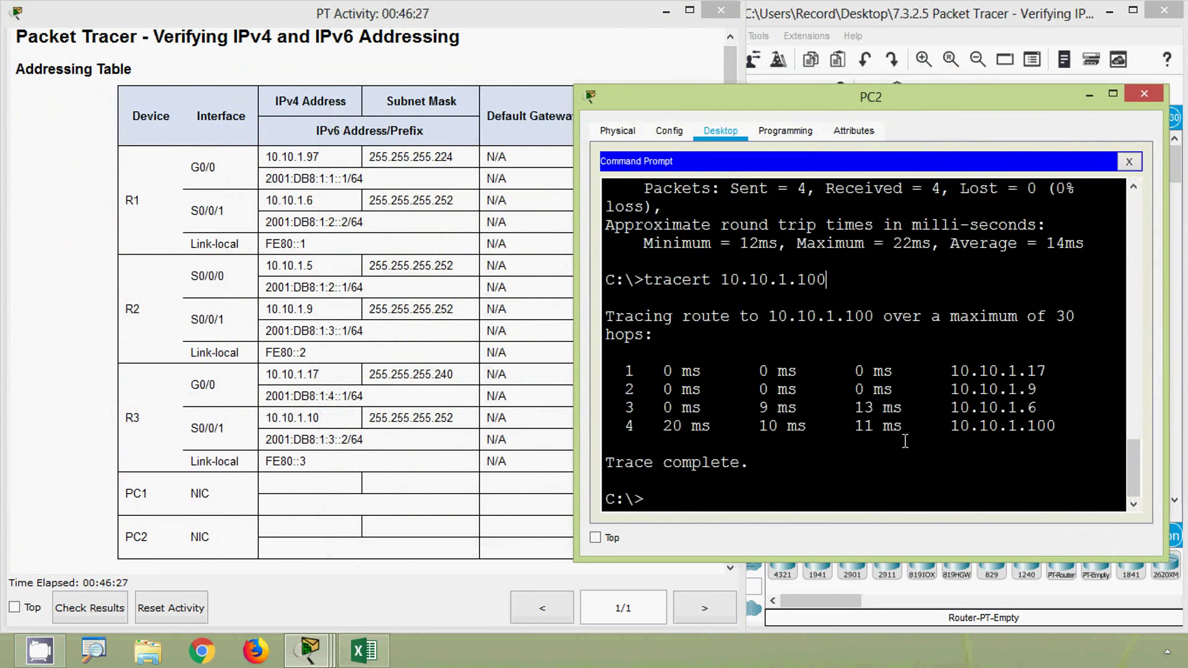
- Look up hops 10.10.1.17 and 10.10.1.9 of PC2's trace in the Addressing Table to identify their routers and interfaces
left_click_drag(950, 378, 1051, 377)
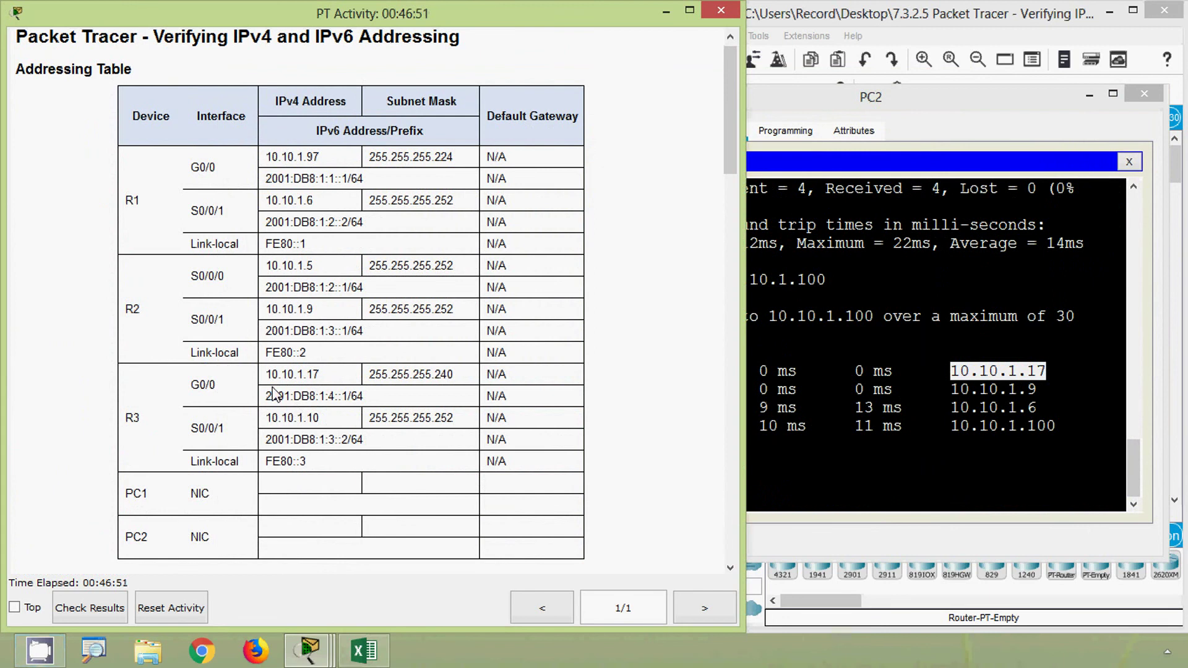
left_click_drag(320, 374, 124, 418)
left_click(930, 406)
left_click_drag(953, 390, 1048, 388)
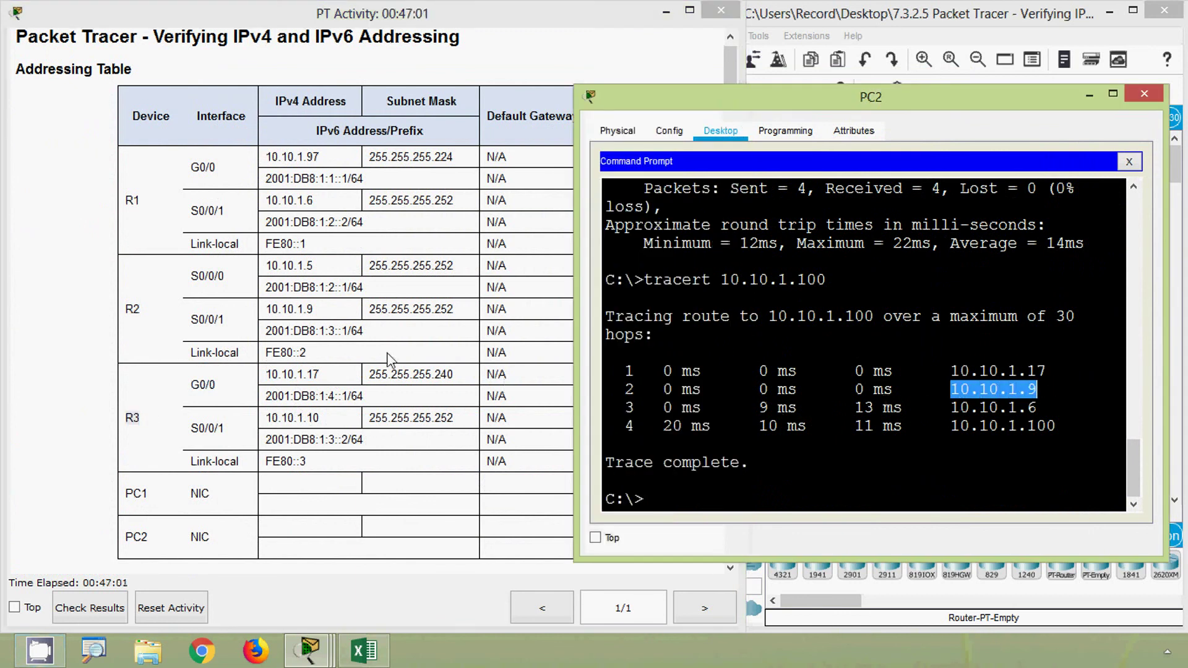
left_click_drag(315, 309, 135, 309)
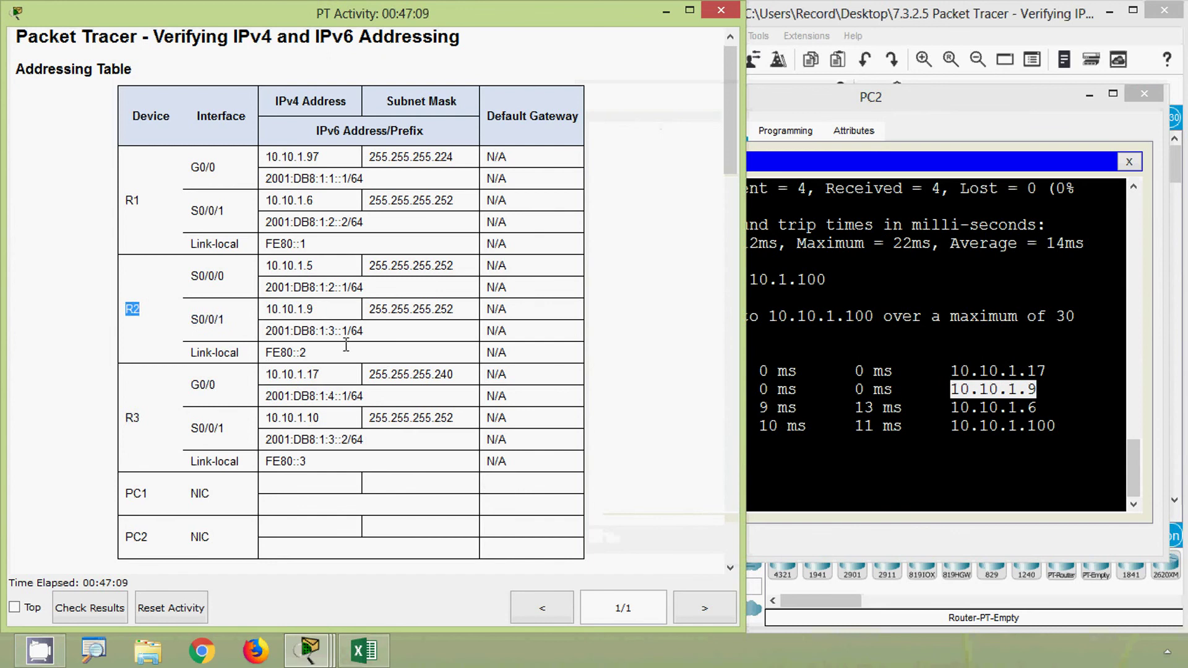
- Look up hop 10.10.1.6 in the Addressing Table to identify its interface and router
left_click_drag(952, 408, 1041, 410)
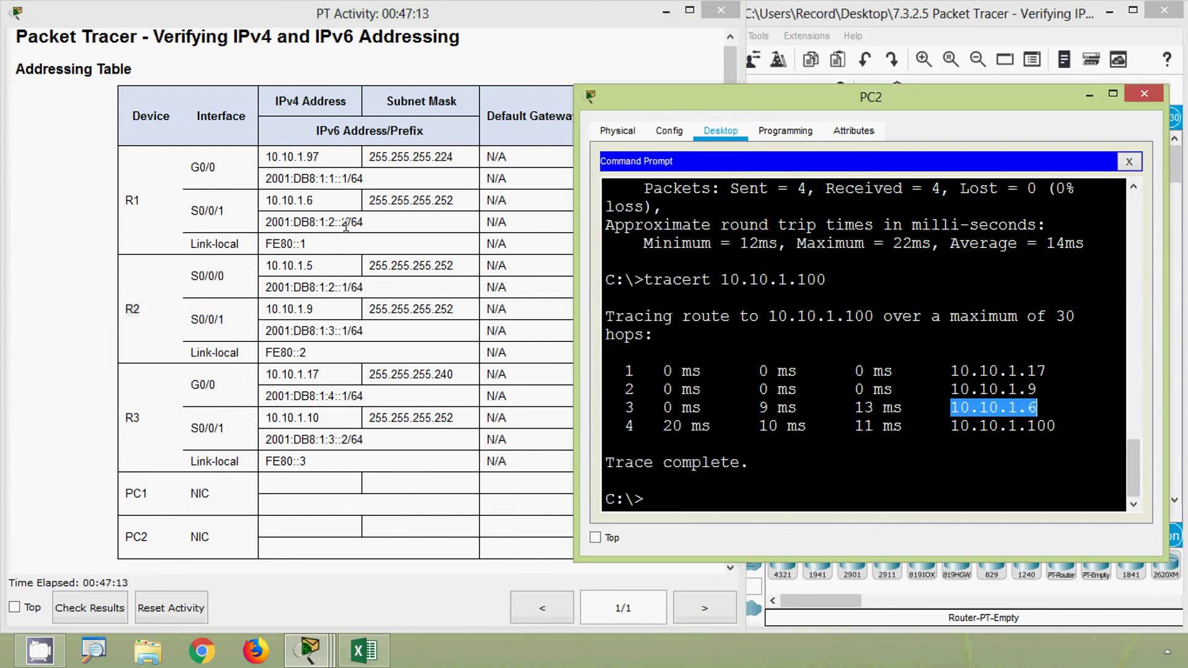
left_click_drag(326, 209, 200, 215)
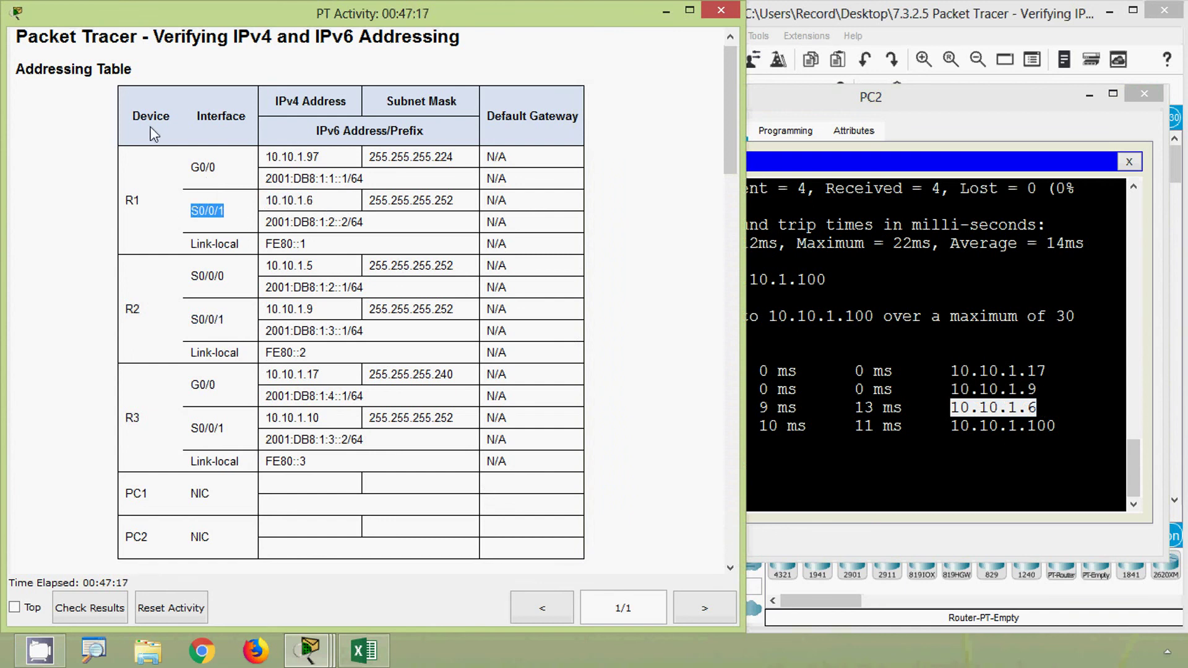
double_click(132, 201)
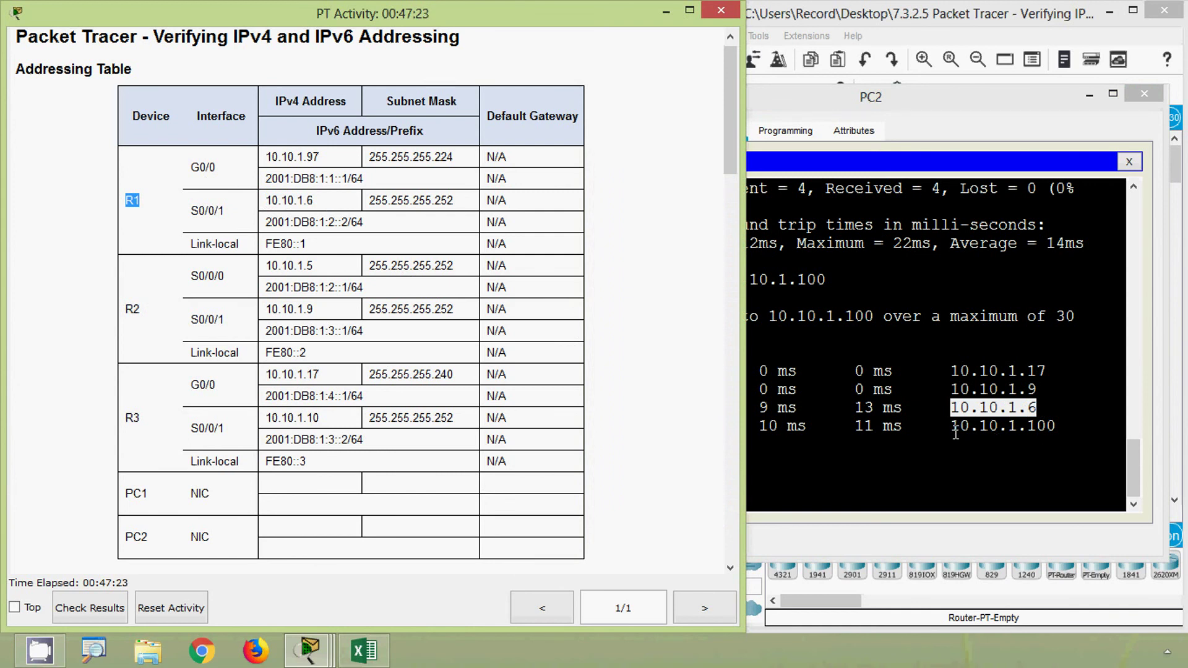
- Compare the last hop, 10.10.1.100, with PC1's IPv4 address in the Excel addressing table and return to PC2's trace
left_click_drag(953, 426, 1056, 426)
left_click(374, 651)
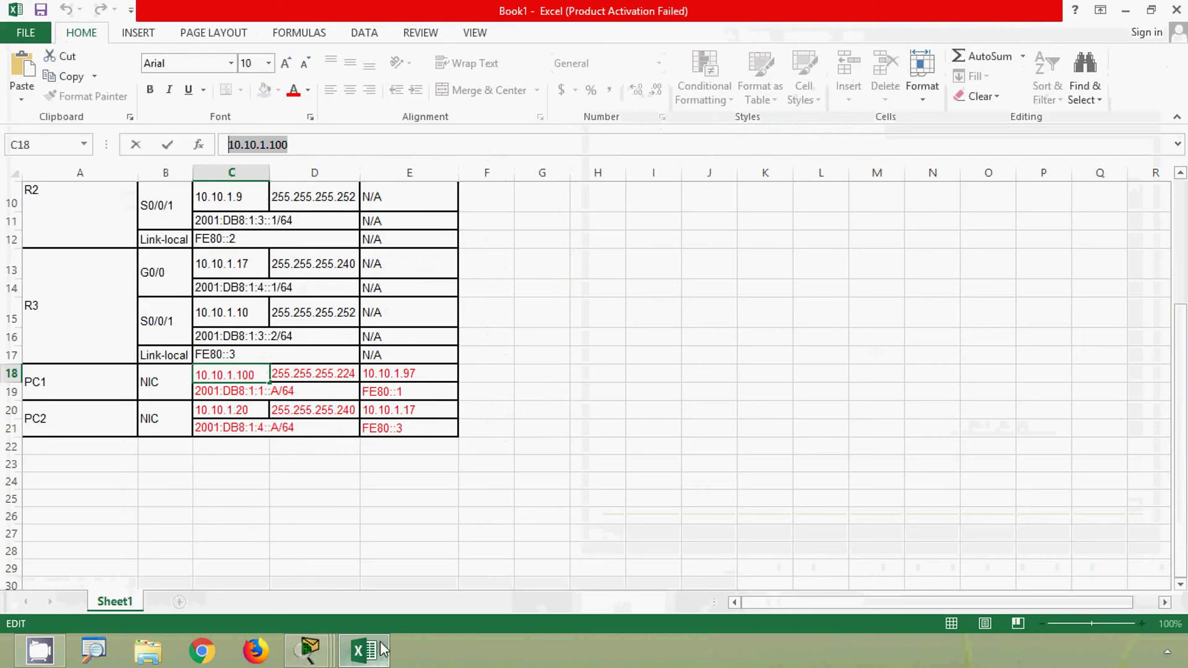
left_click(238, 373)
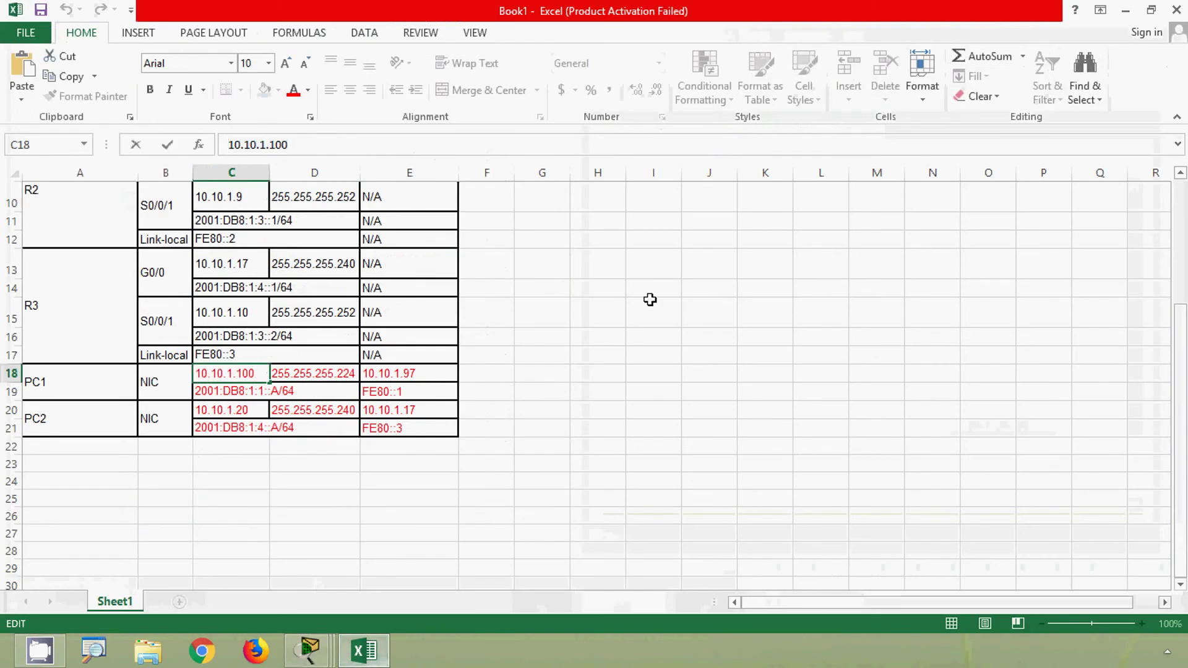
left_click(1150, 9)
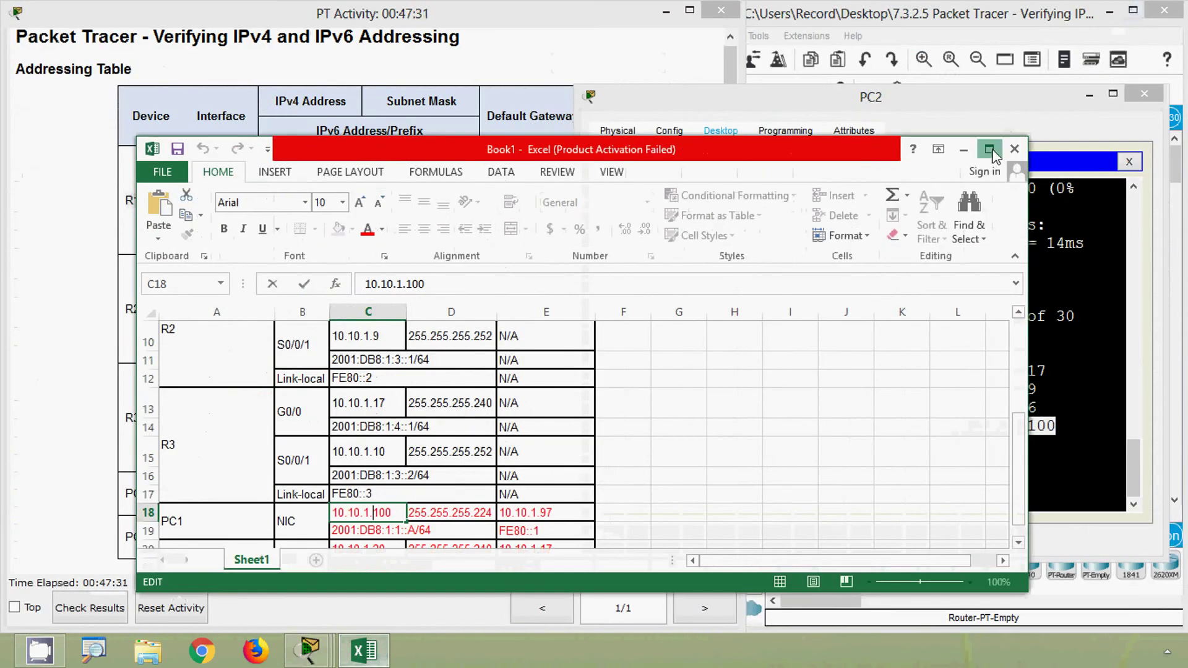
left_click(990, 150)
left_click(1125, 11)
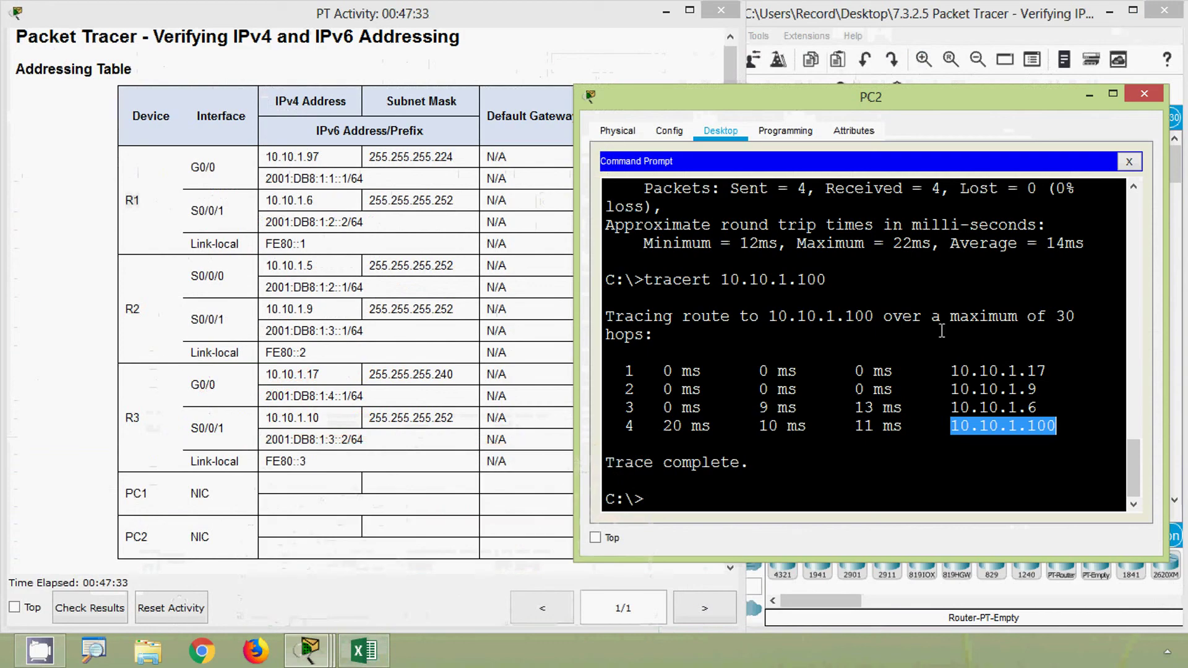
left_click(927, 377)
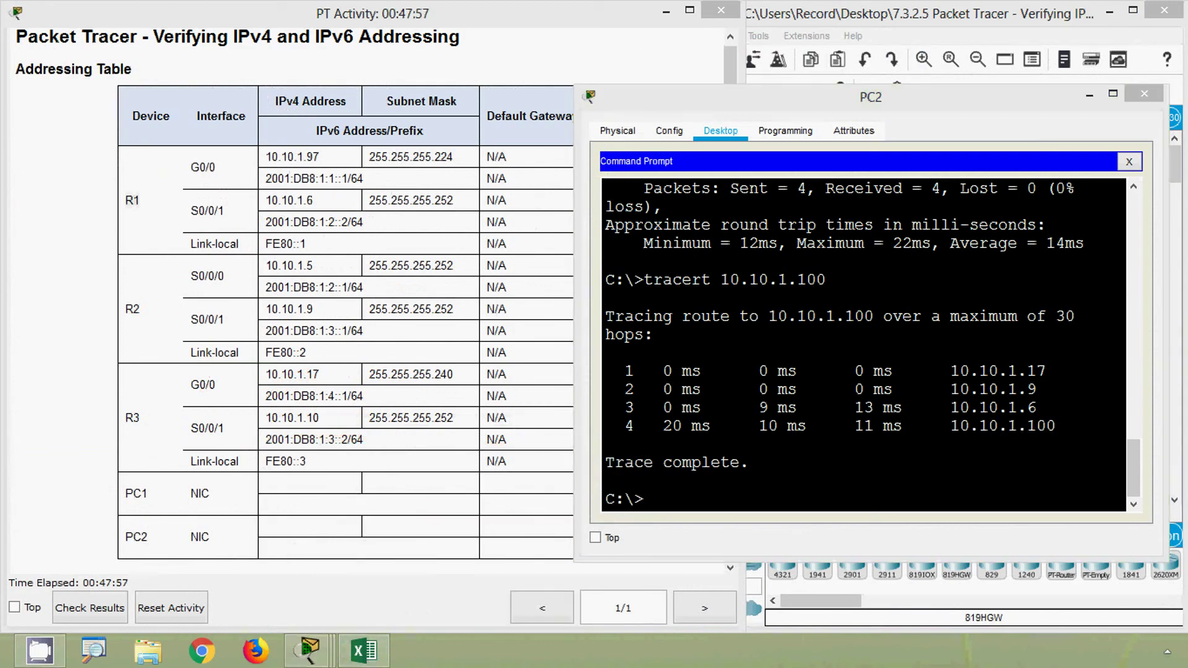
- Copy the command tracert 2001:DB8:1:4::A from Part 3, Step 2 of the instructions and close PC2's window
left_click(672, 236)
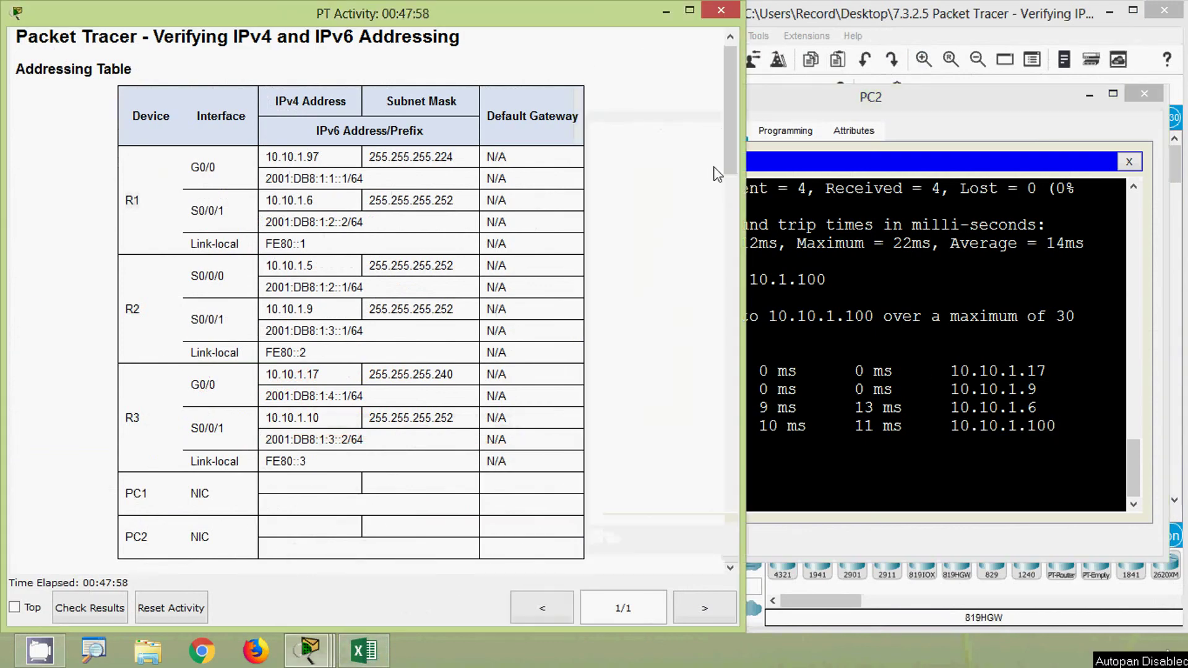
left_click_drag(730, 155, 734, 456)
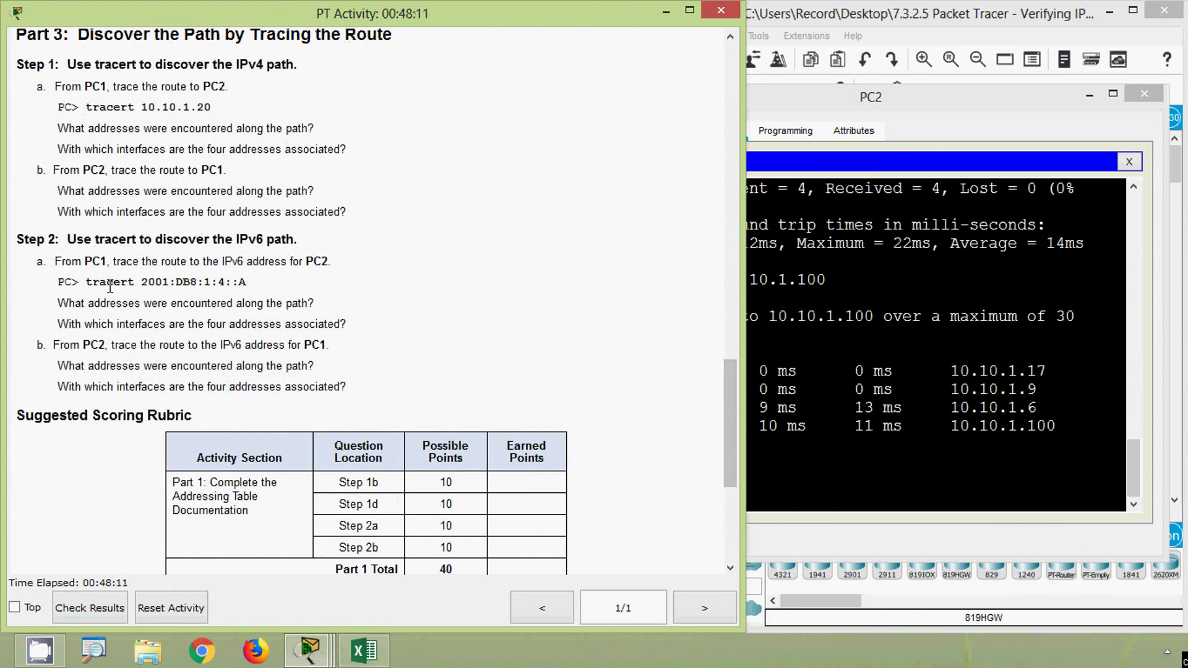
left_click_drag(90, 282, 244, 282)
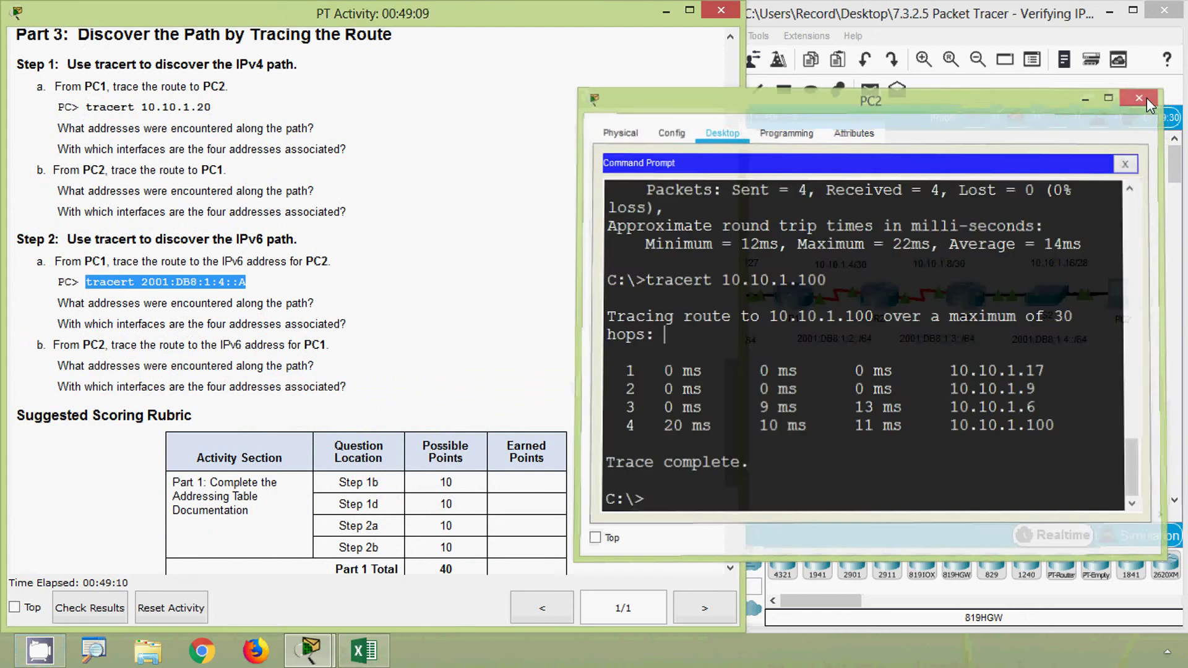
left_click(1144, 94)
- Run the copied tracert 2001:DB8:1:4::A in PC1's Command Prompt and examine the IPv6 hop addresses
left_click(641, 295)
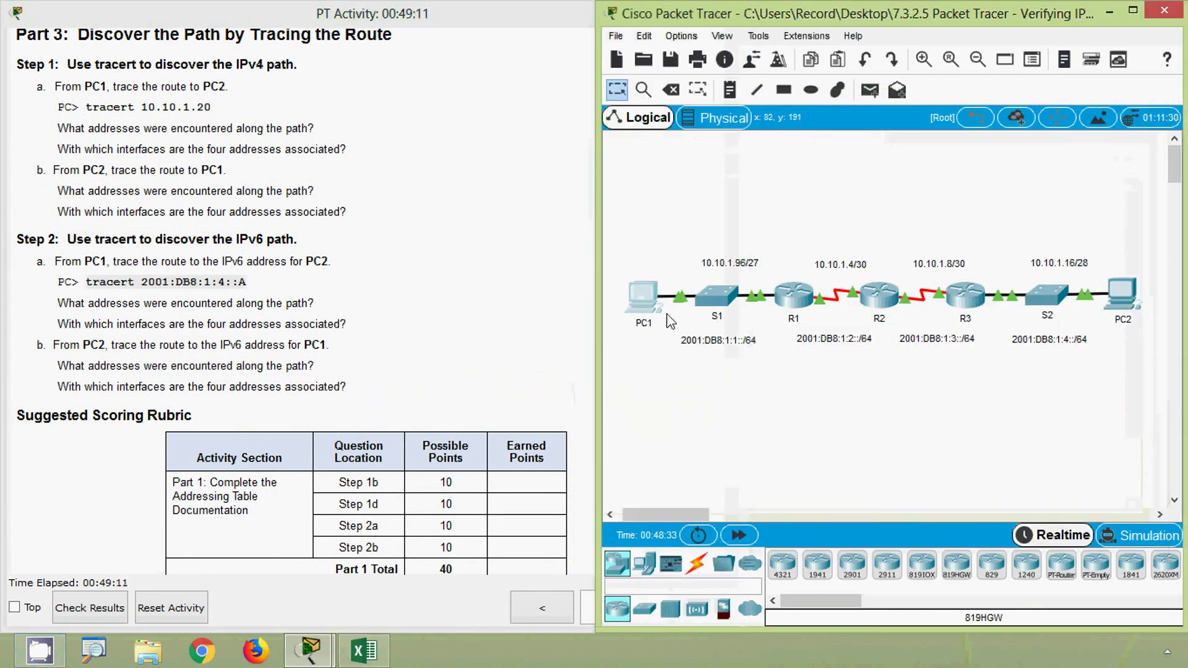
left_click(742, 178)
scroll(462, 373, "down", 10)
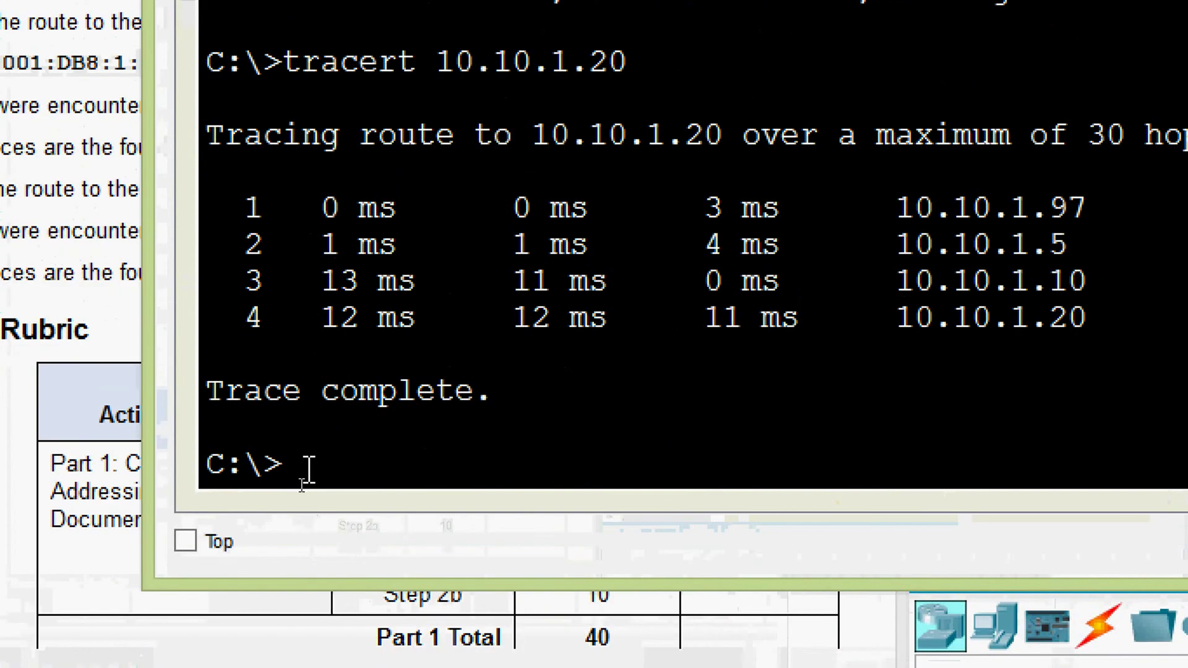
right_click(301, 486)
left_click(326, 512)
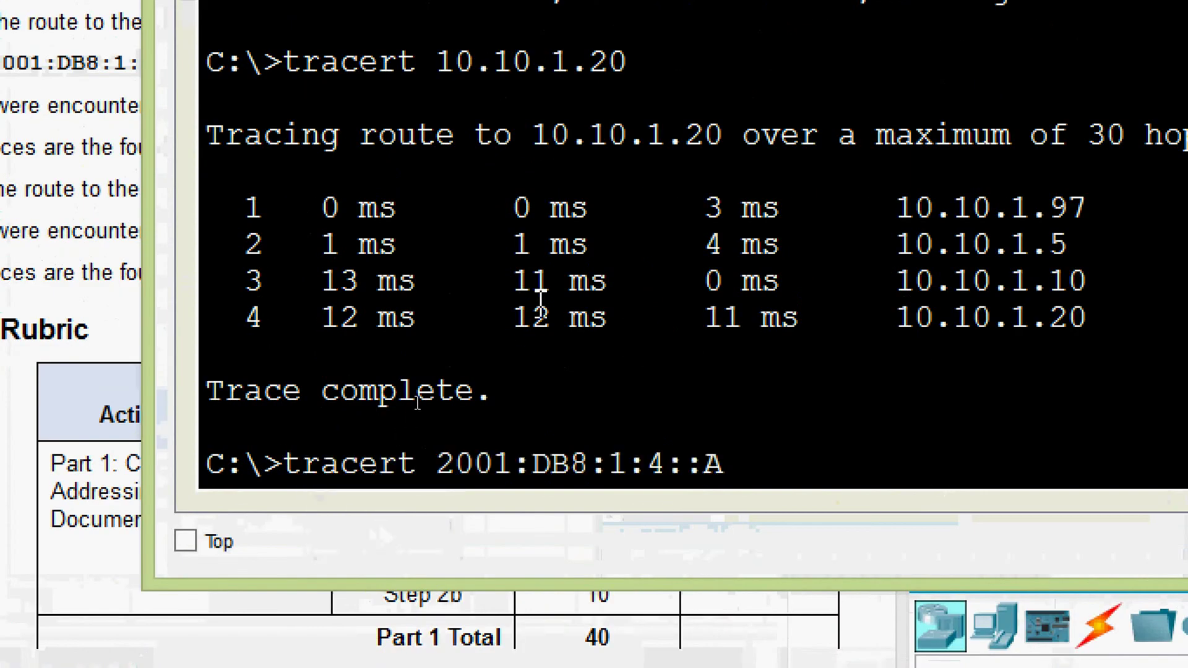
key("Return")
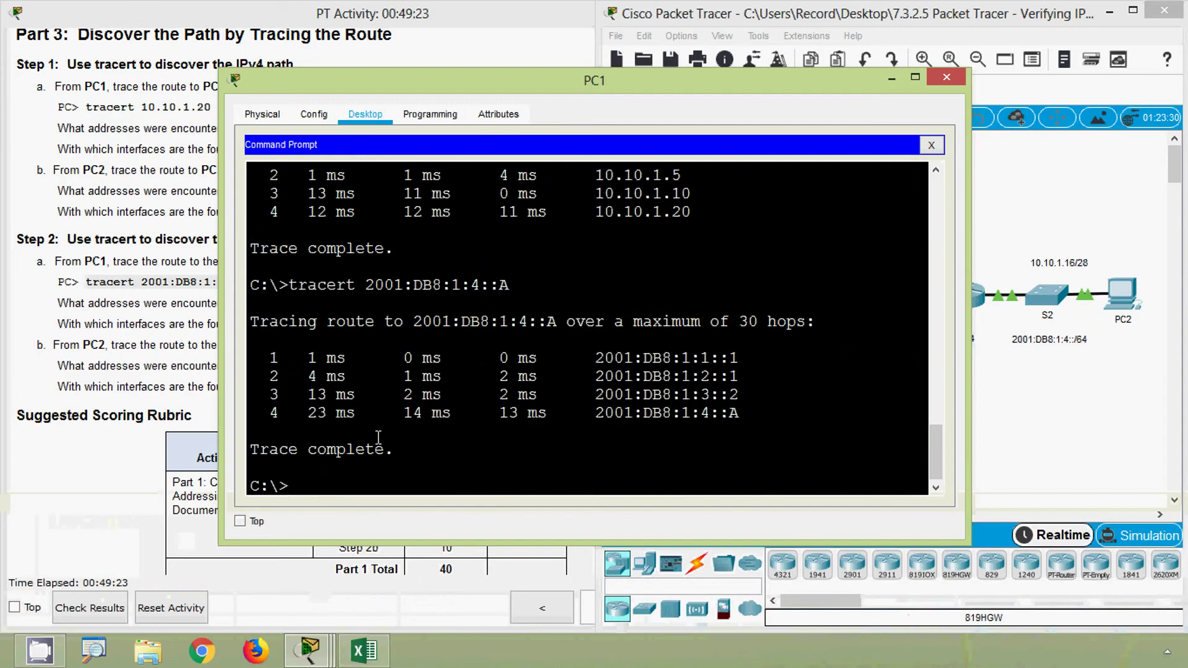
left_click_drag(750, 420, 595, 359)
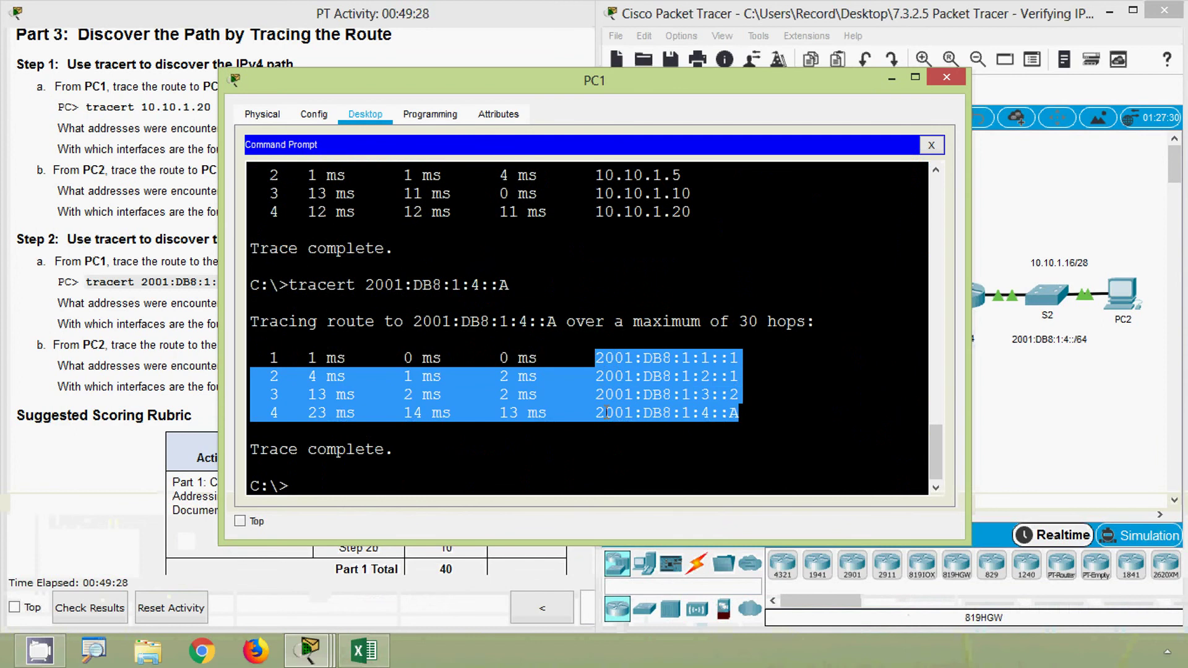
left_click(723, 434)
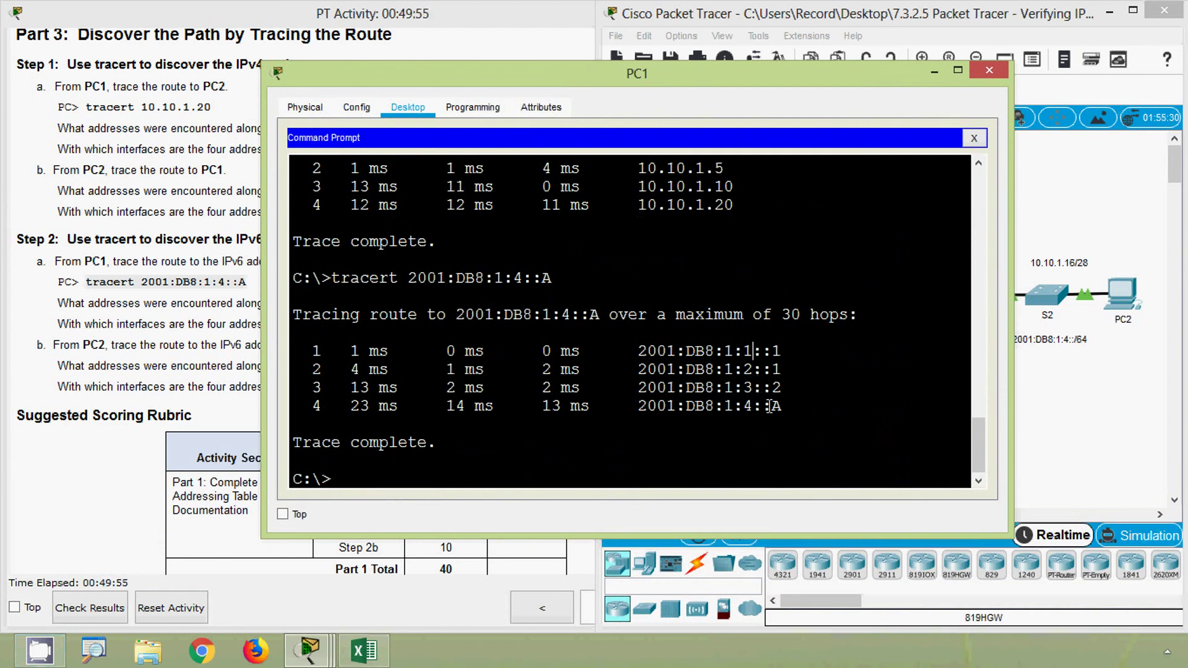
- Bring the Addressing Table back into view and place a narrowed PC1 window beside it
left_click(190, 345)
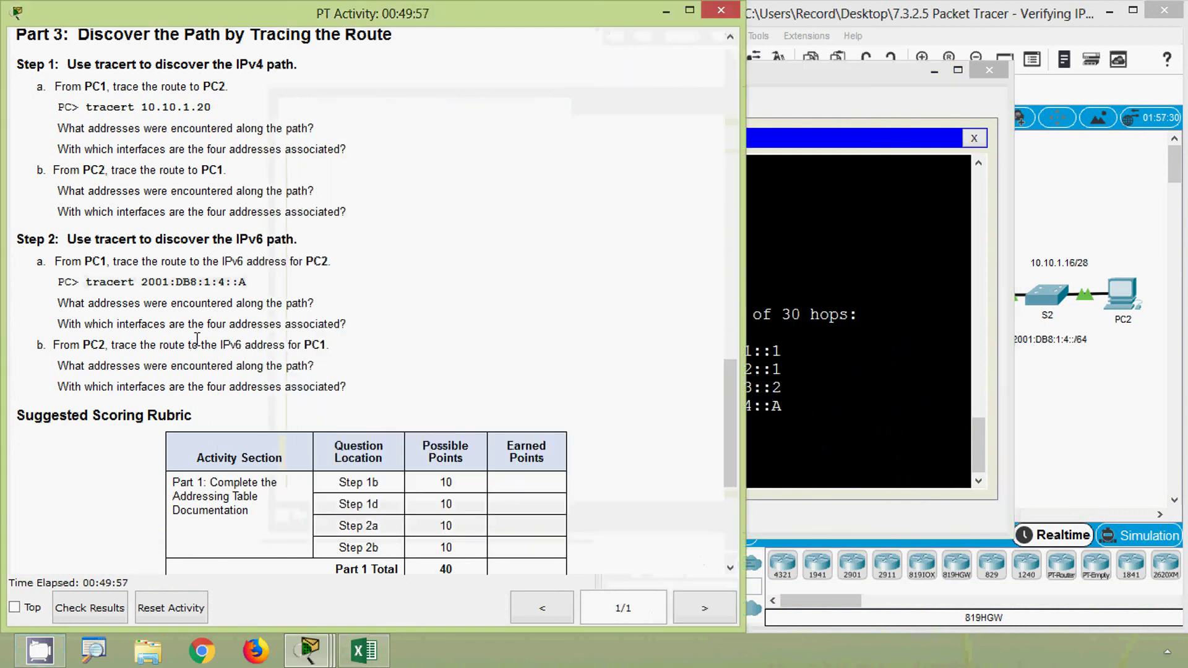
left_click_drag(727, 391, 727, 87)
left_click(825, 294)
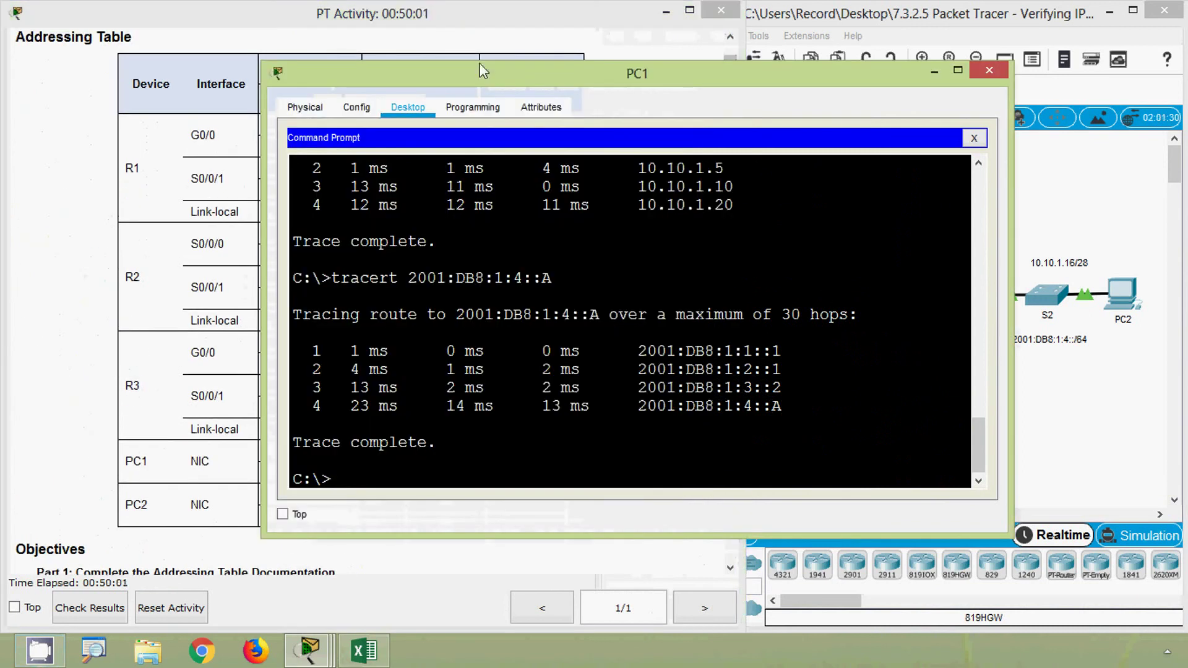
left_click_drag(280, 179, 431, 180)
left_click_drag(634, 78, 785, 59)
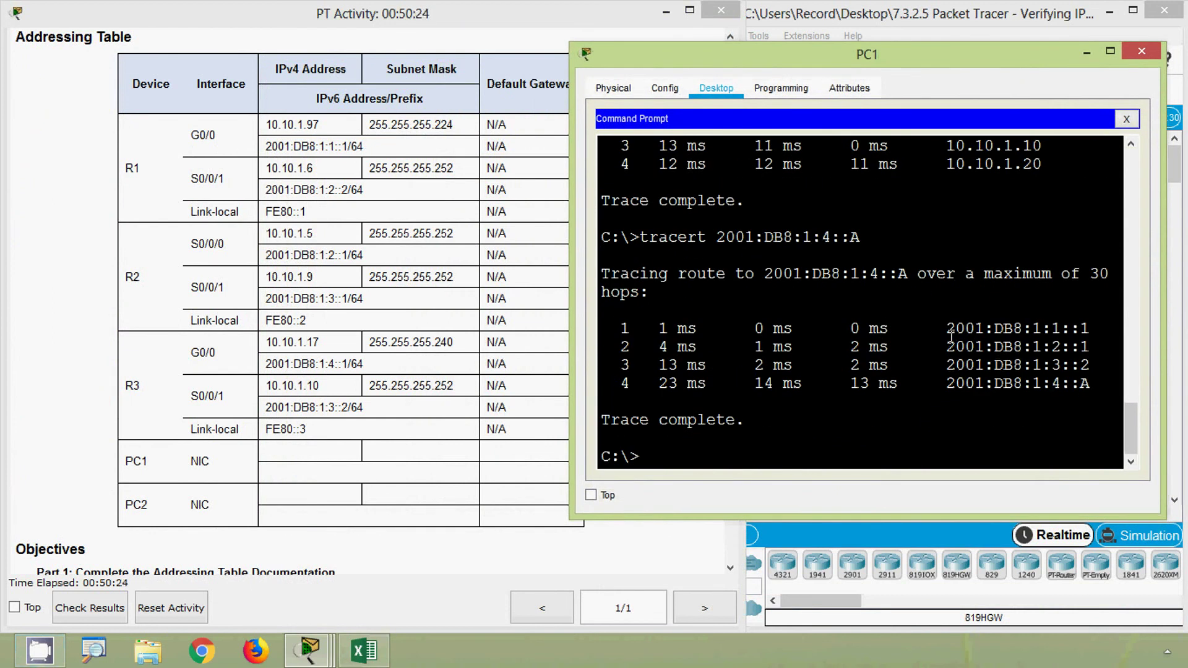
- Match the first two hops of PC1's IPv6 trace, 2001:DB8:1:1::1 and 2001:DB8:1:2::1, to router interfaces in the Addressing Table
left_click_drag(951, 329, 1092, 330)
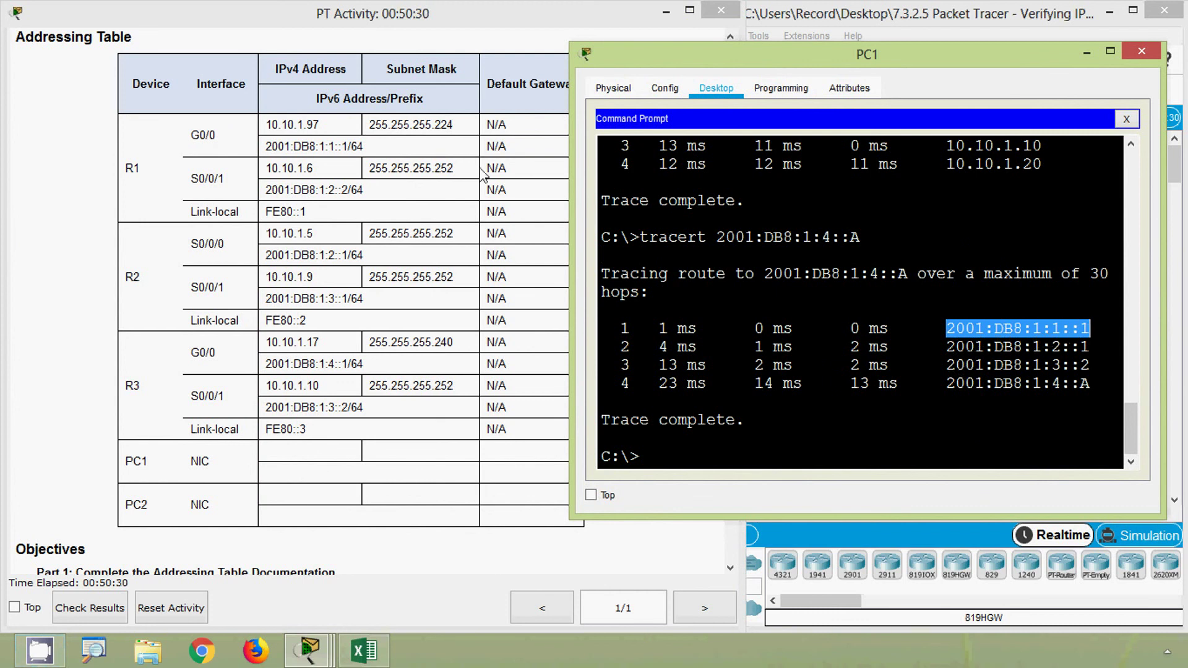
left_click_drag(351, 143, 189, 138)
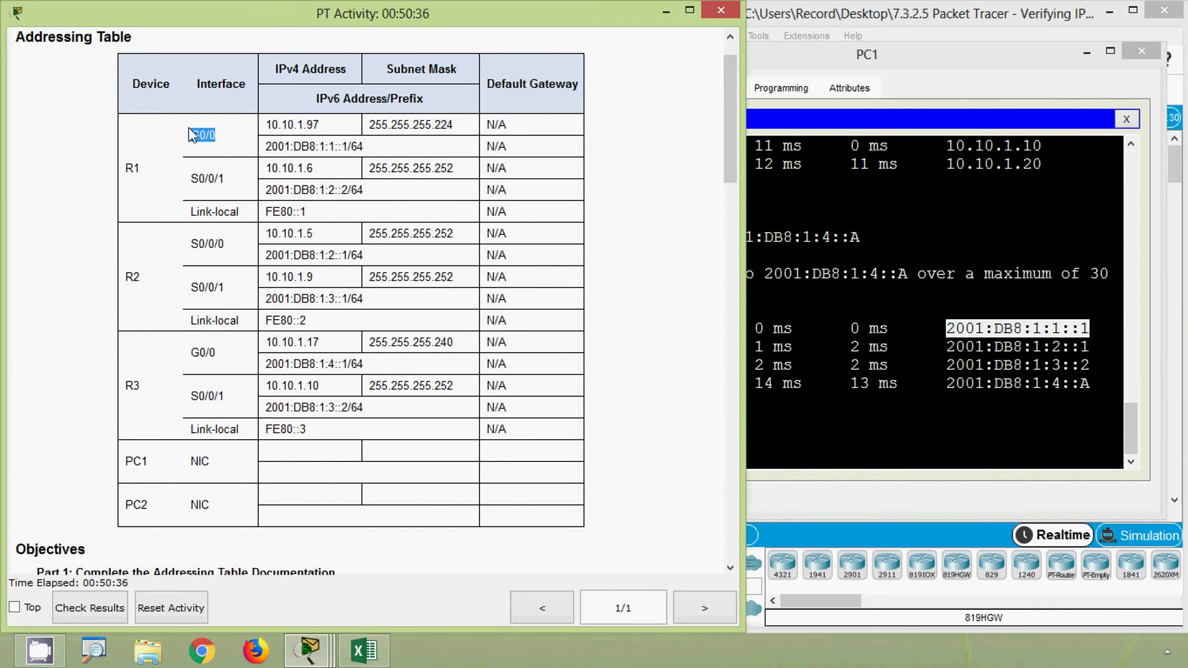
left_click_drag(148, 177, 125, 179)
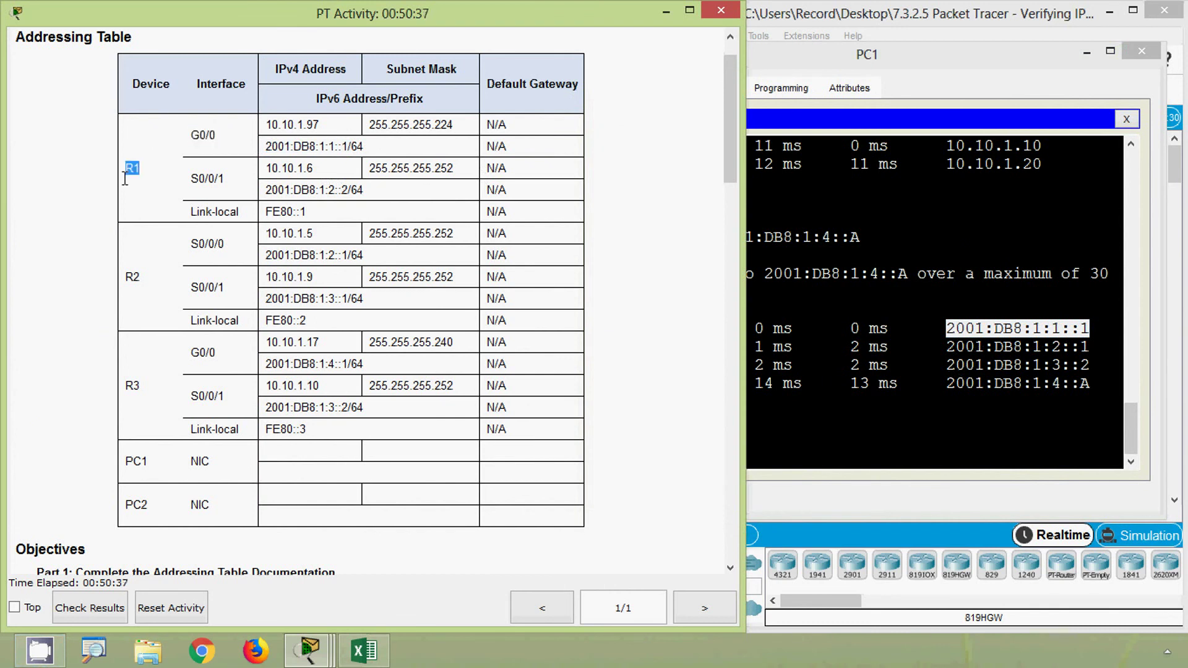
left_click(897, 383)
left_click_drag(949, 348, 1091, 353)
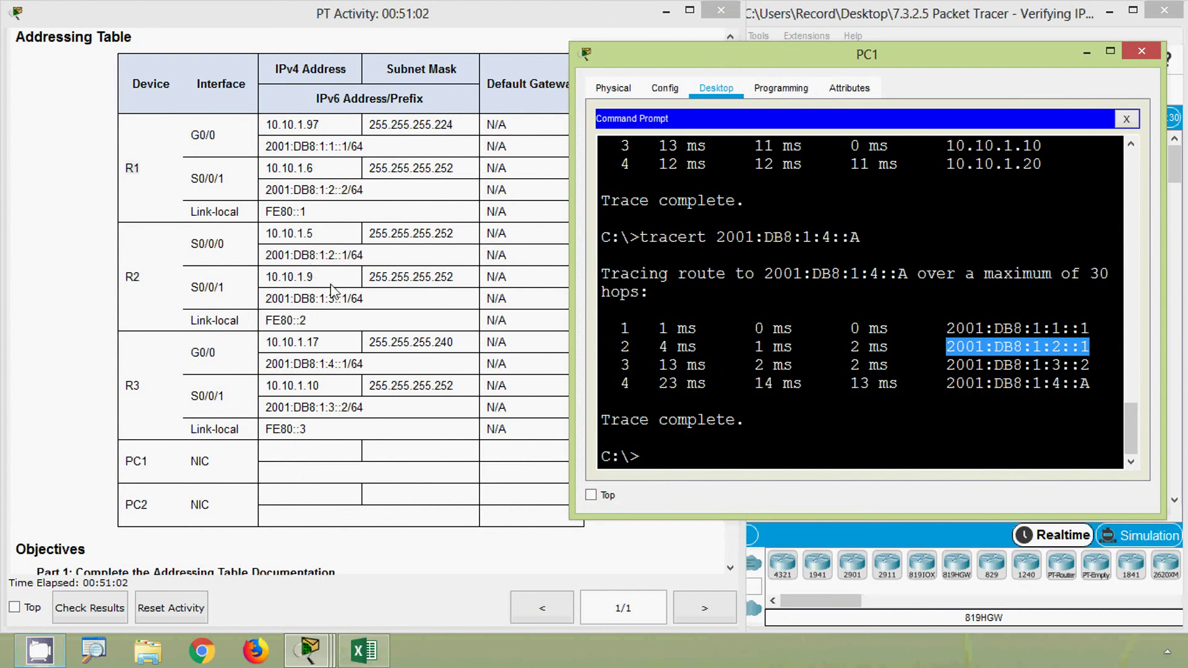
left_click(324, 257)
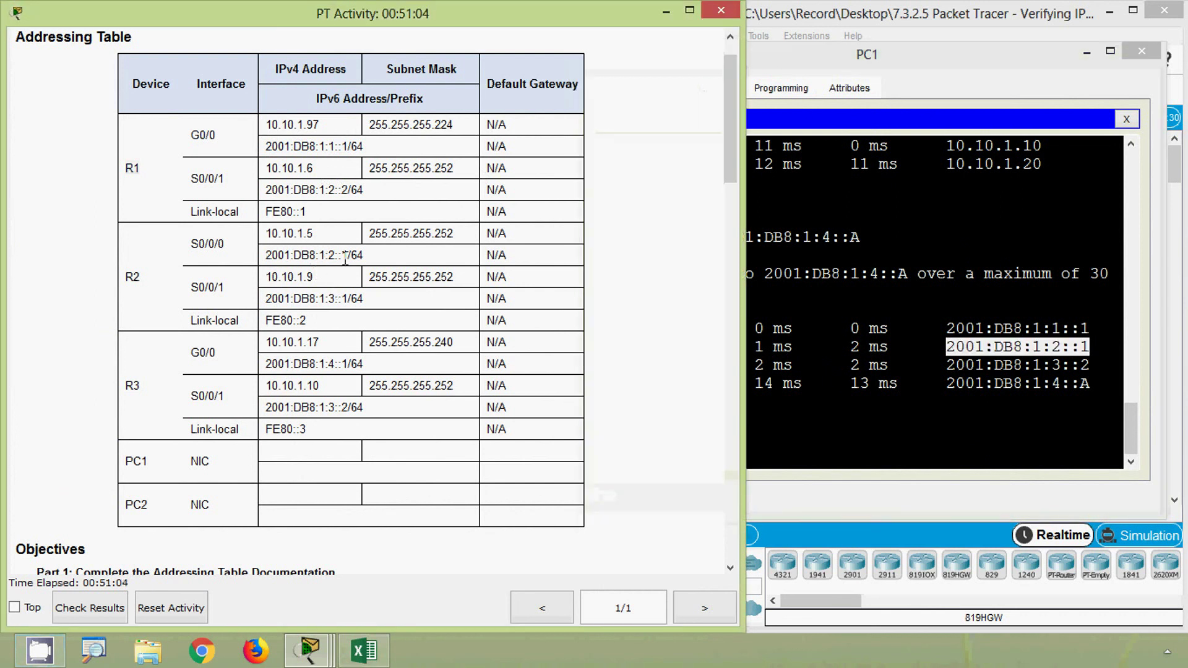
left_click_drag(352, 256, 264, 254)
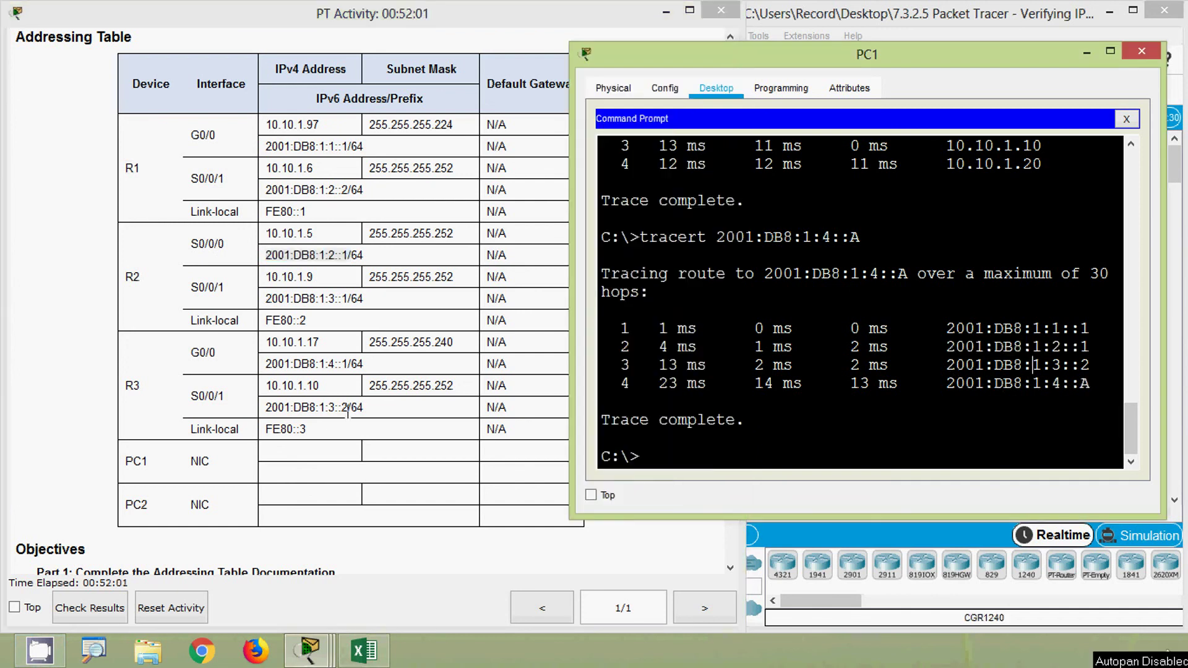
- Match PC1's third hop, 2001:DB8:1:3::2, to its router interface and compare the last hop with the traced destination address
left_click_drag(370, 413, 192, 398)
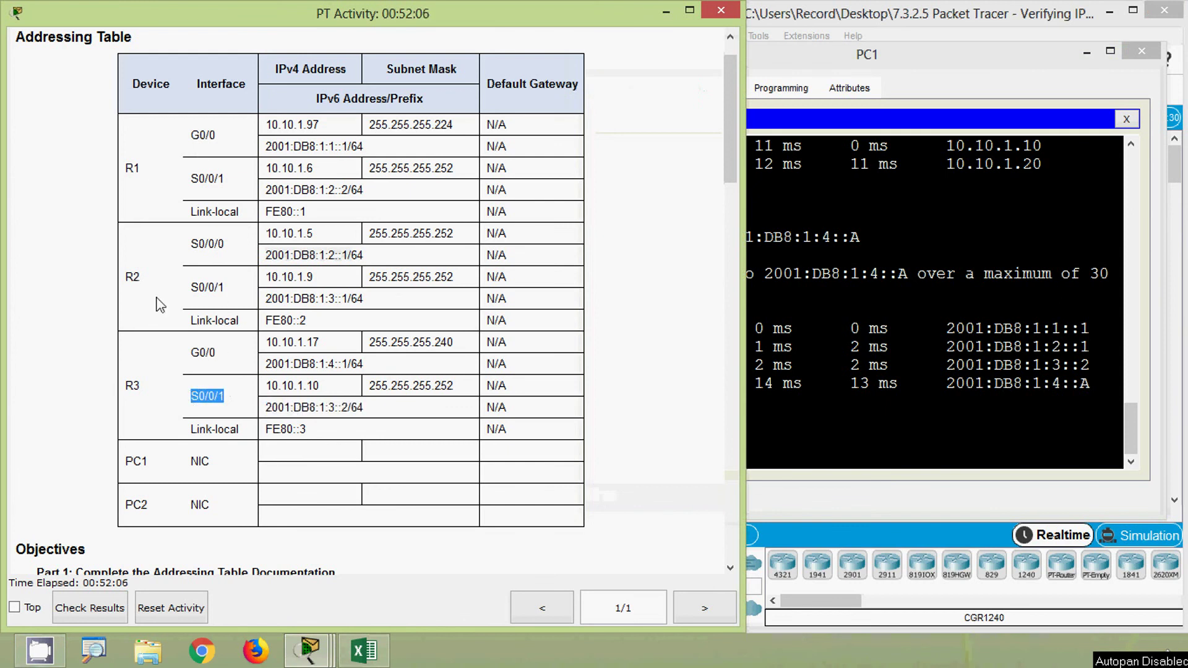
left_click_drag(153, 391, 125, 391)
left_click(186, 399)
left_click(931, 403)
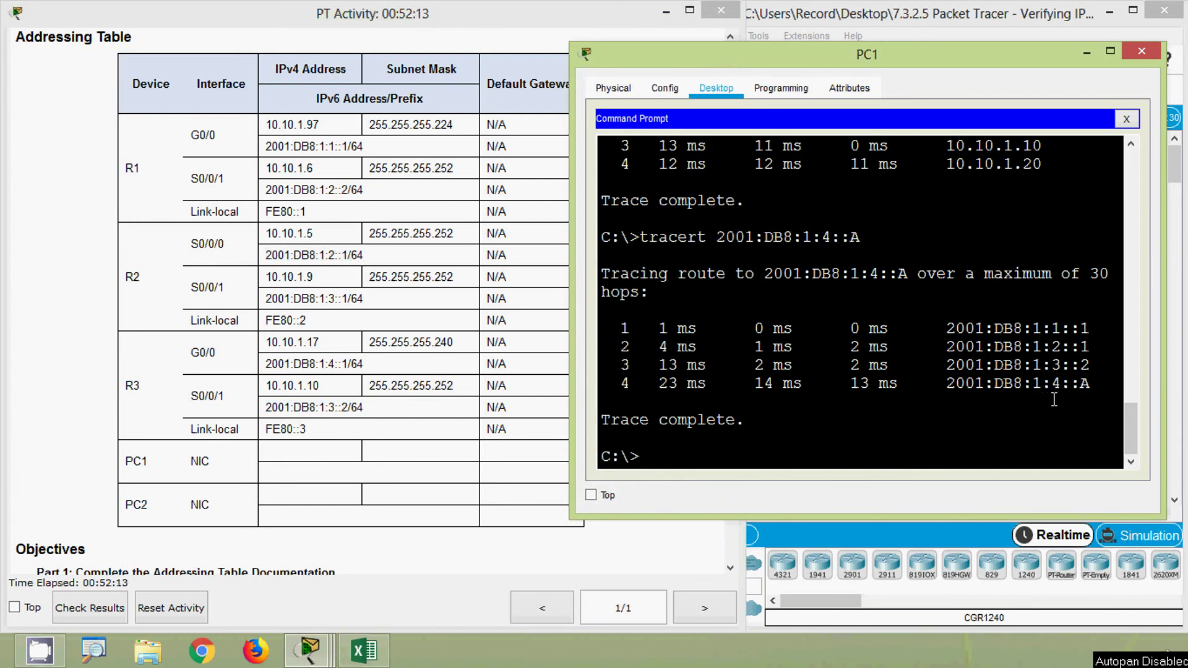
left_click_drag(1091, 389, 944, 390)
left_click_drag(870, 238, 718, 245)
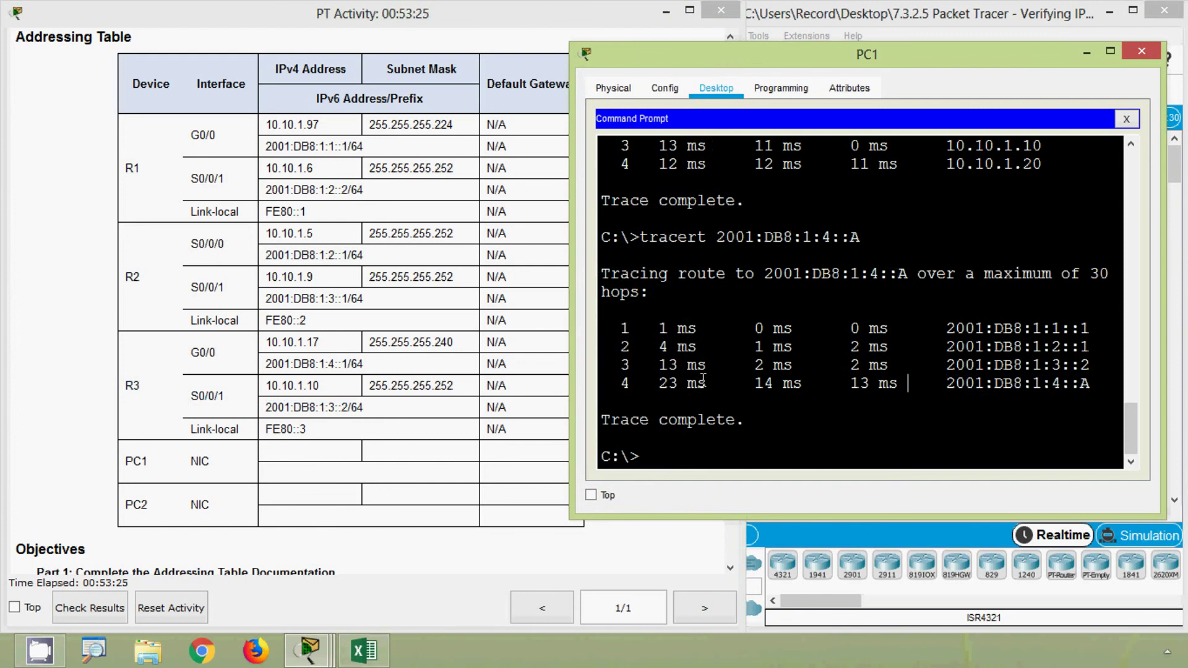
- Copy PC1's IPv6 address 2001:DB8:1:1::A, without its prefix length, from the Excel addressing table and close PC1's window
left_click_drag(727, 136, 722, 434)
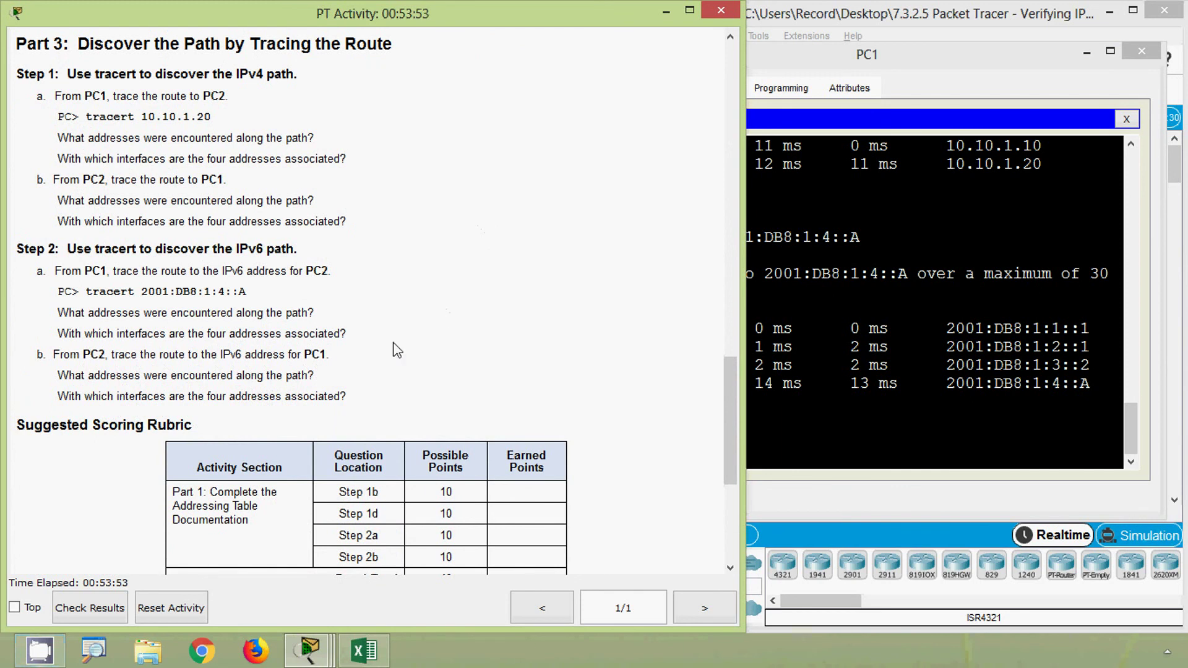
left_click(375, 649)
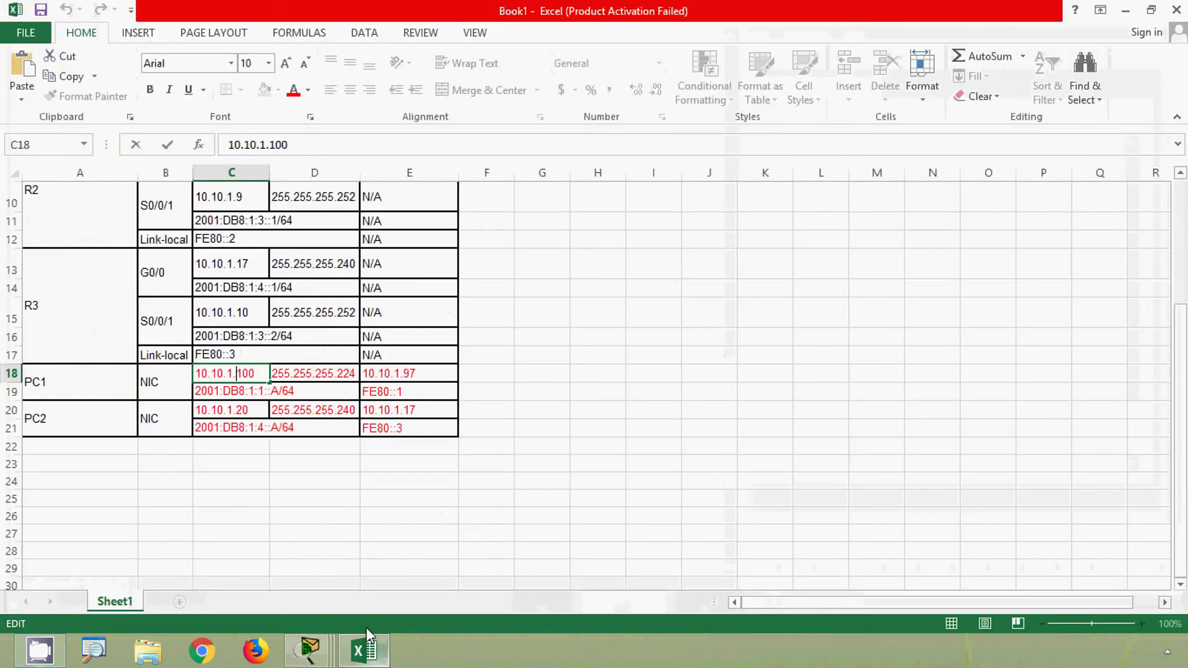
left_click(249, 395)
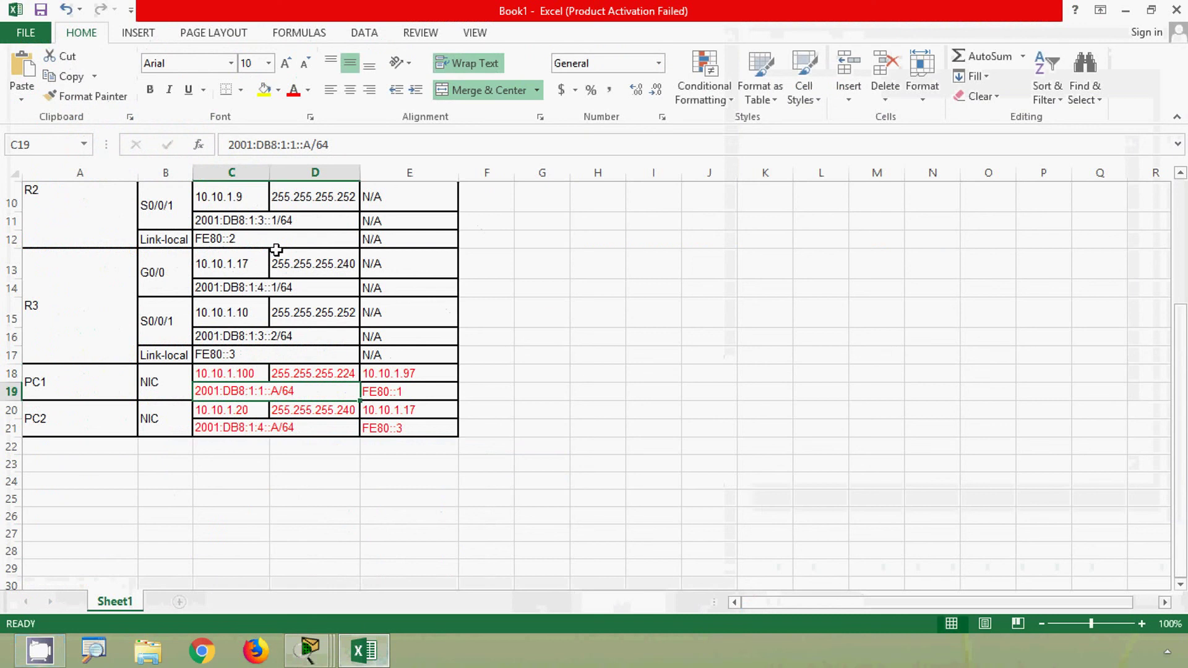
left_click_drag(310, 144, 227, 136)
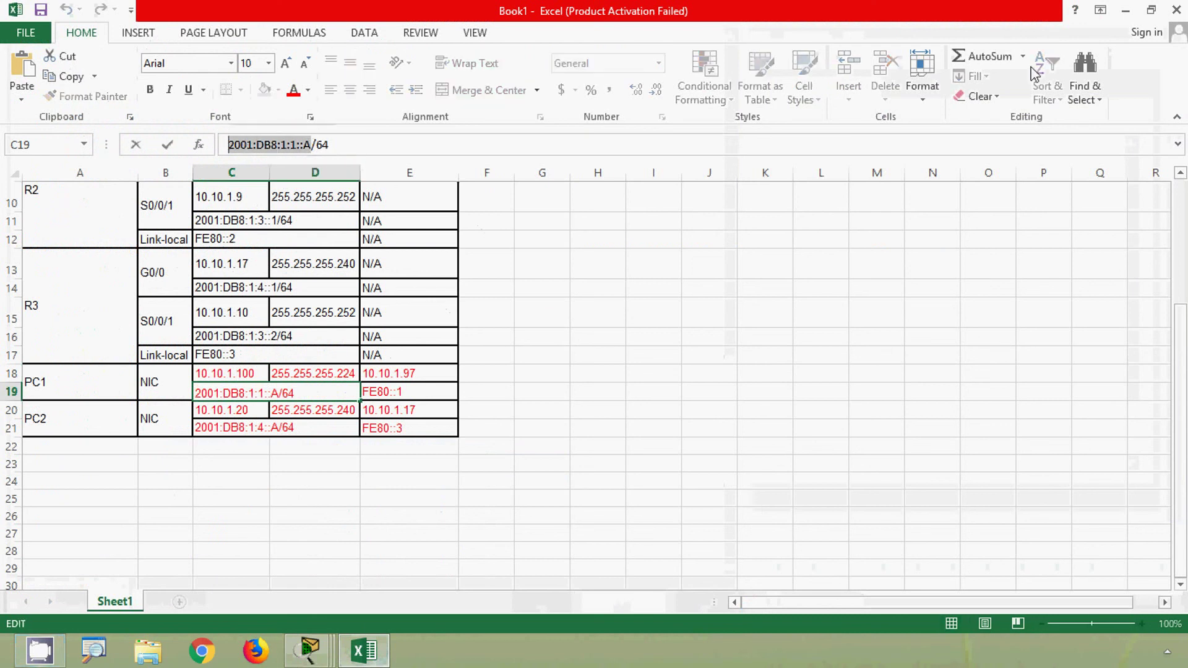
left_click(1125, 11)
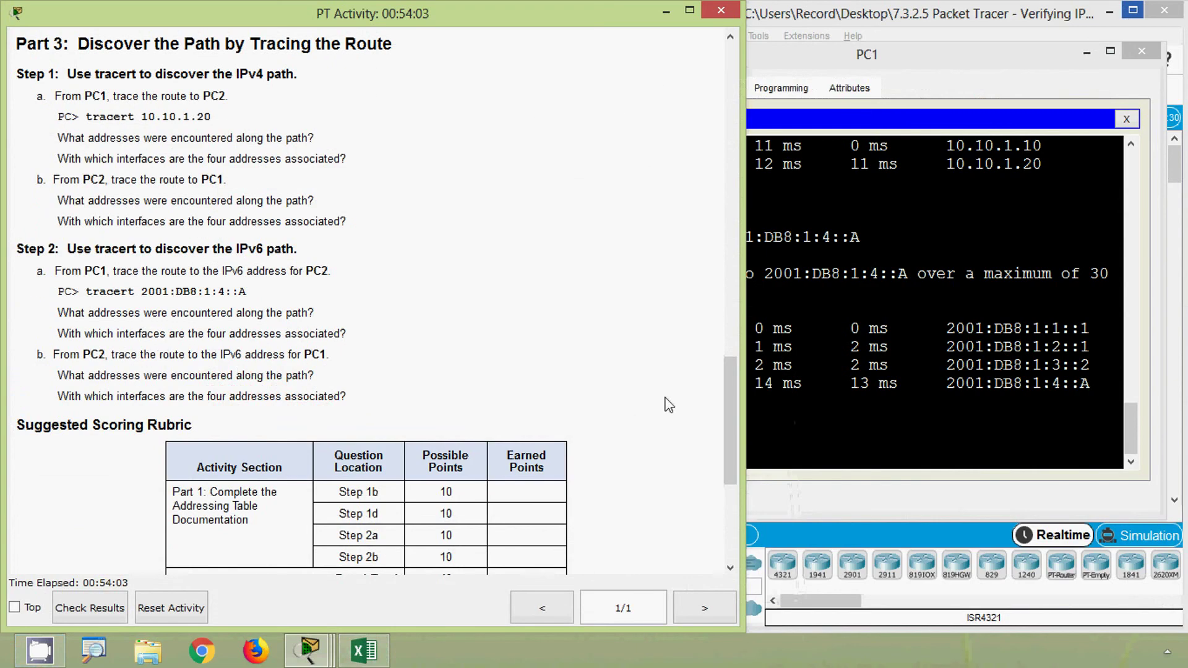
left_click(888, 263)
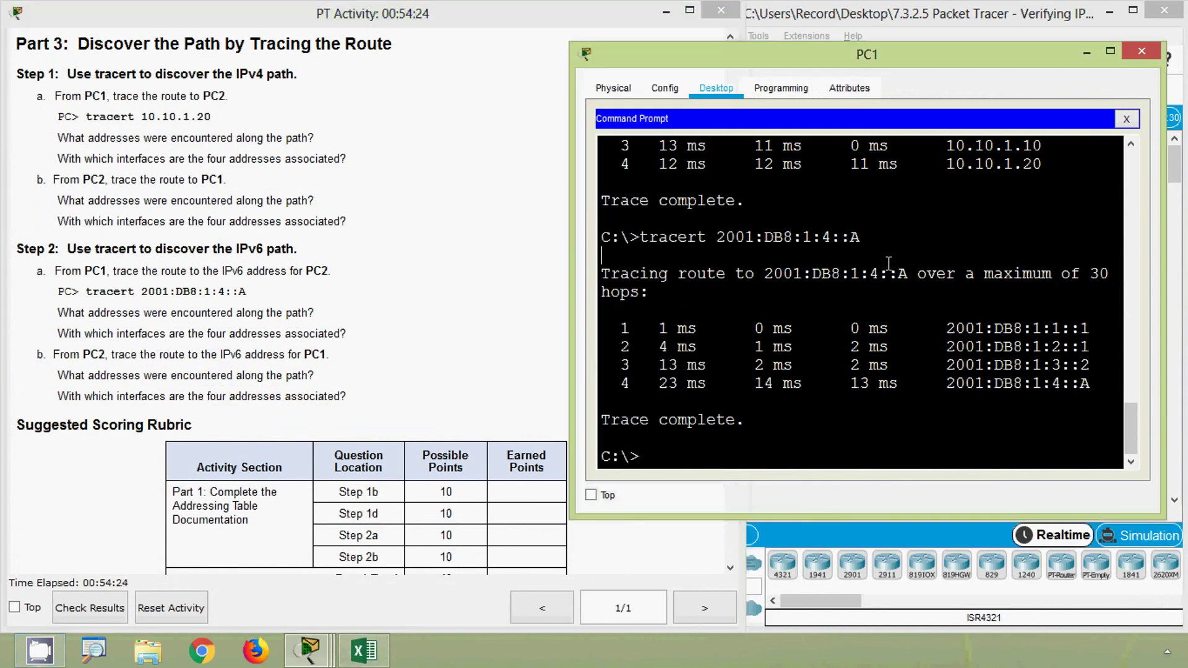
left_click(1136, 59)
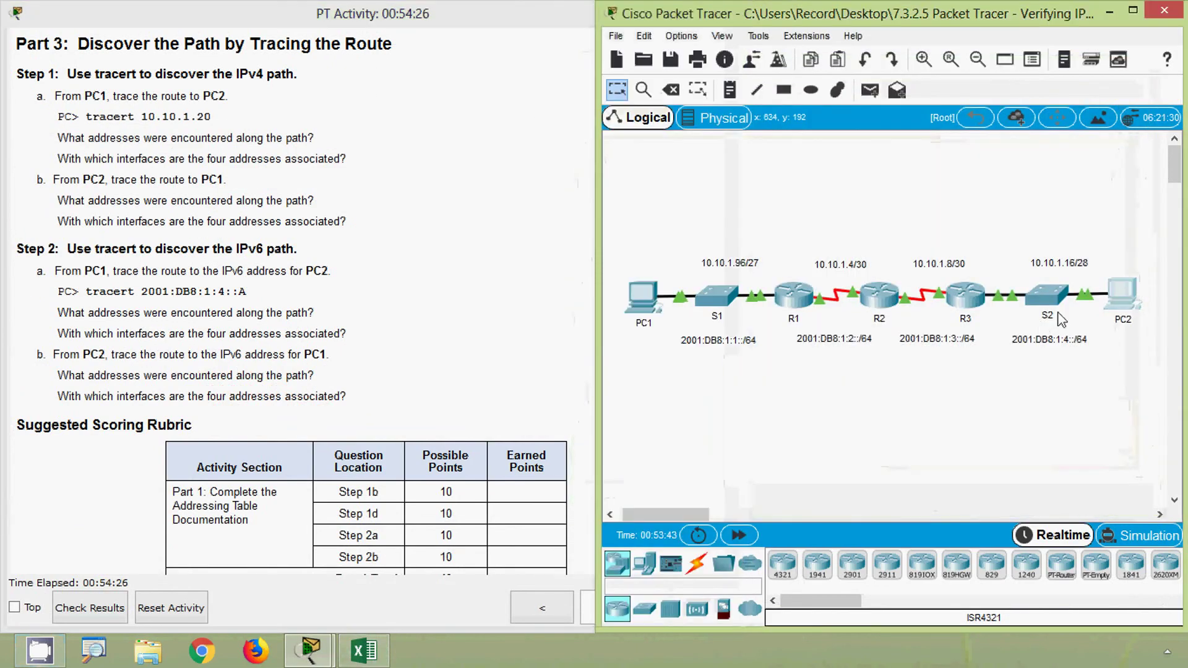
- Run tracert 2001:DB8:1:1::A in PC2's Command Prompt and examine the IPv6 hop addresses
left_click(1122, 296)
left_click(722, 164)
scroll(481, 380, "up", 10)
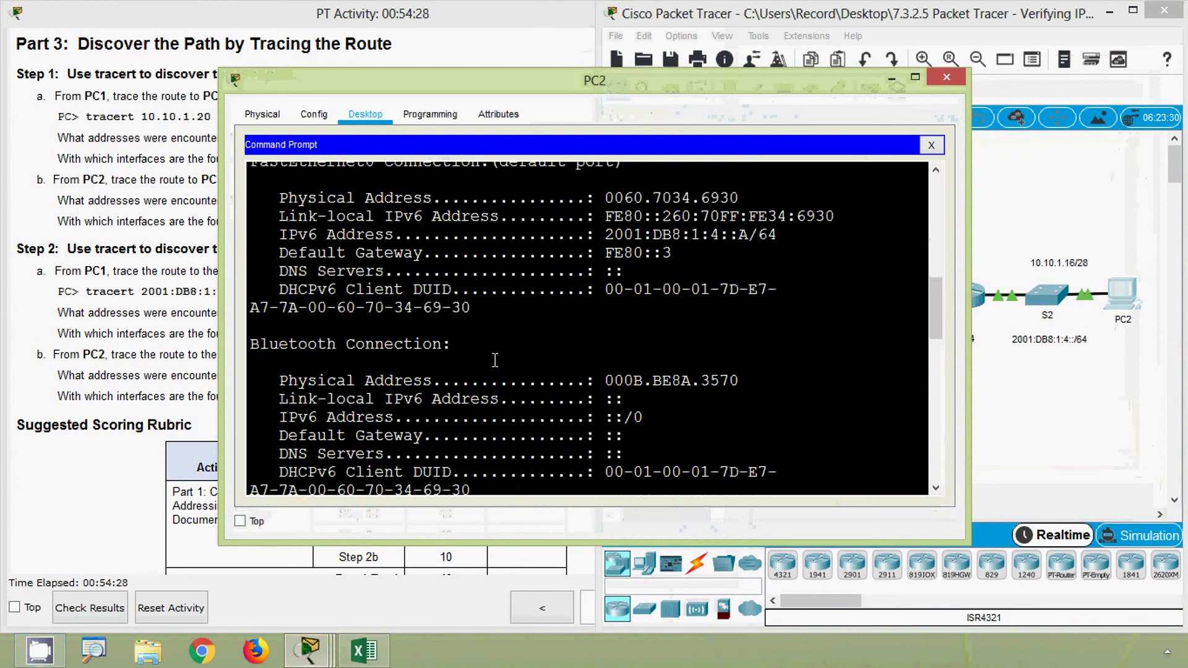
scroll(481, 379, "down", 6)
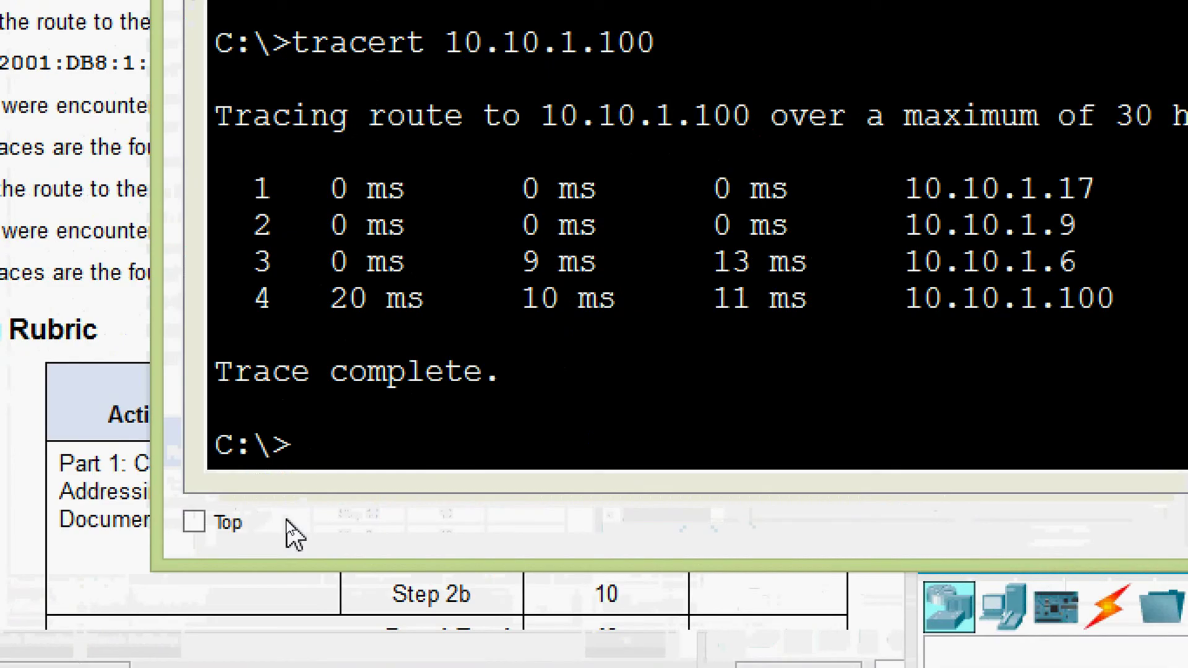
type("tracert")
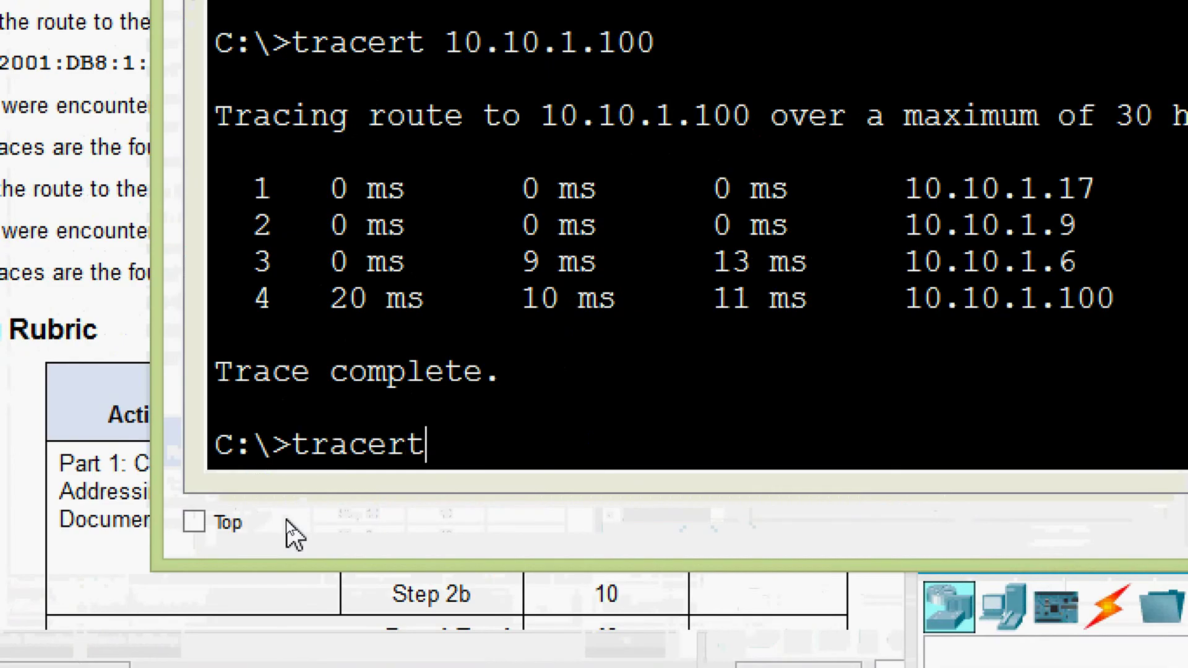
right_click(488, 448)
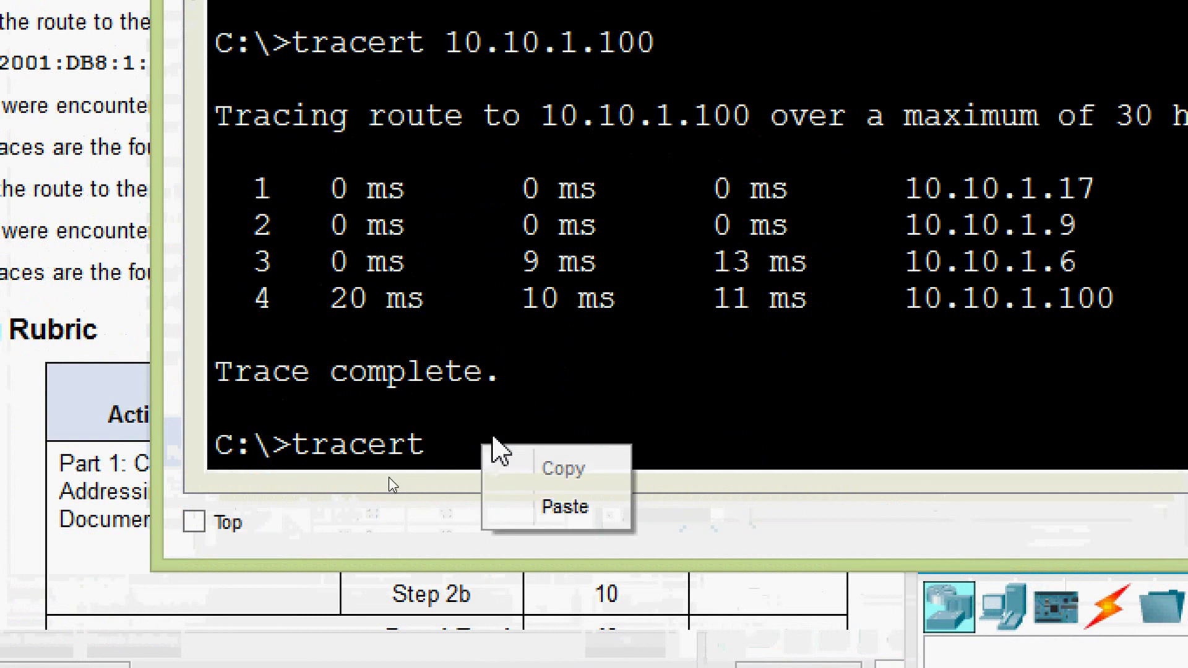
left_click(559, 506)
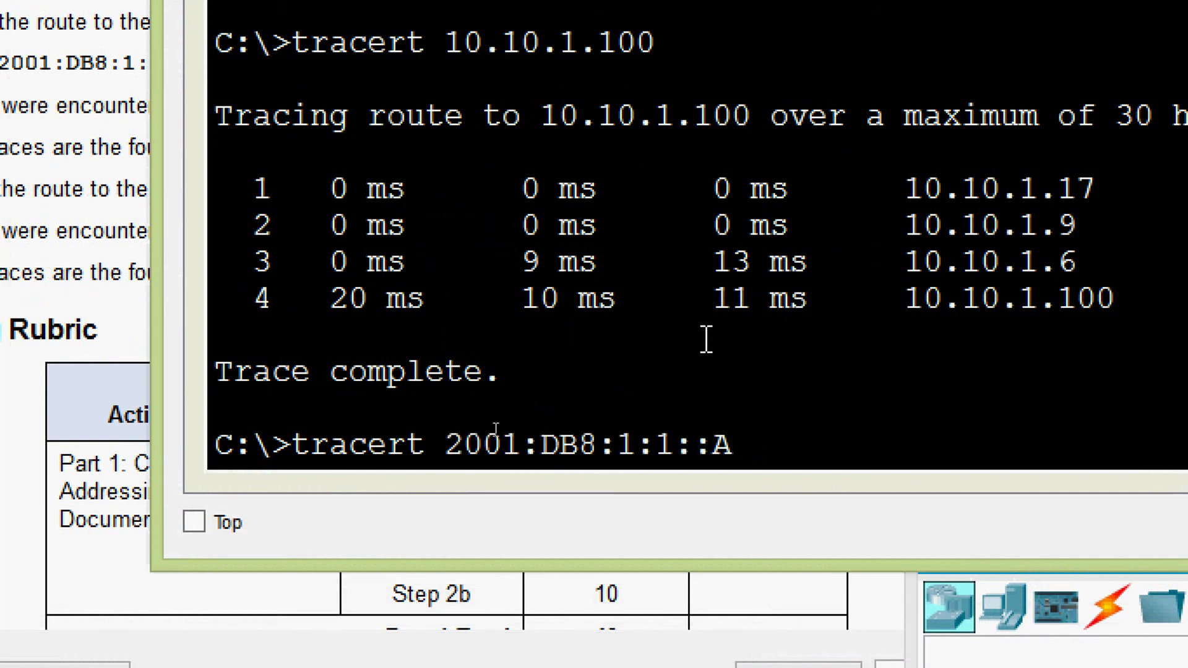
key("Return")
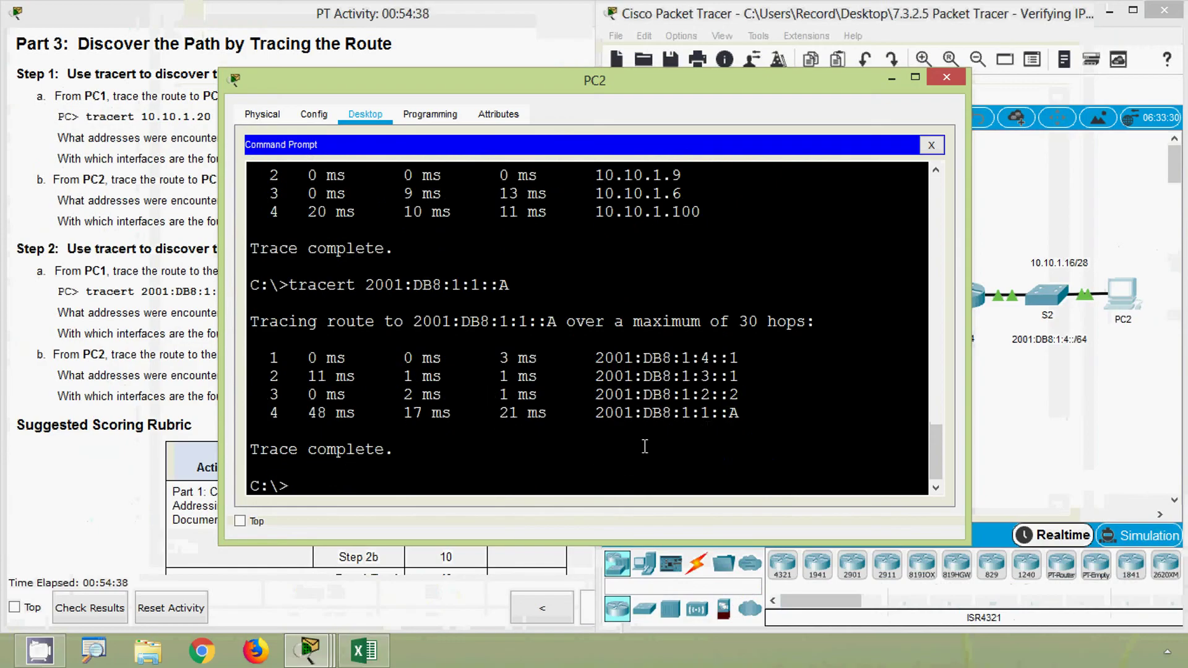
left_click_drag(744, 416, 598, 358)
left_click(769, 415)
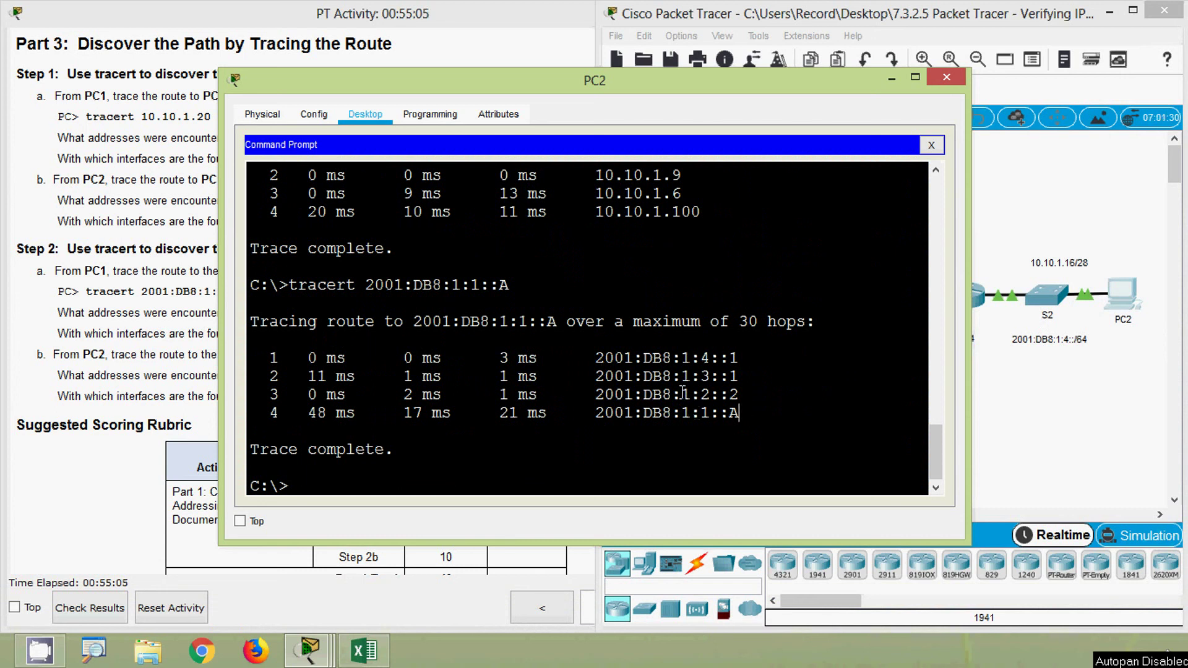
- Bring the Addressing Table back into view and place a narrowed PC2 window beside it
left_click(179, 308)
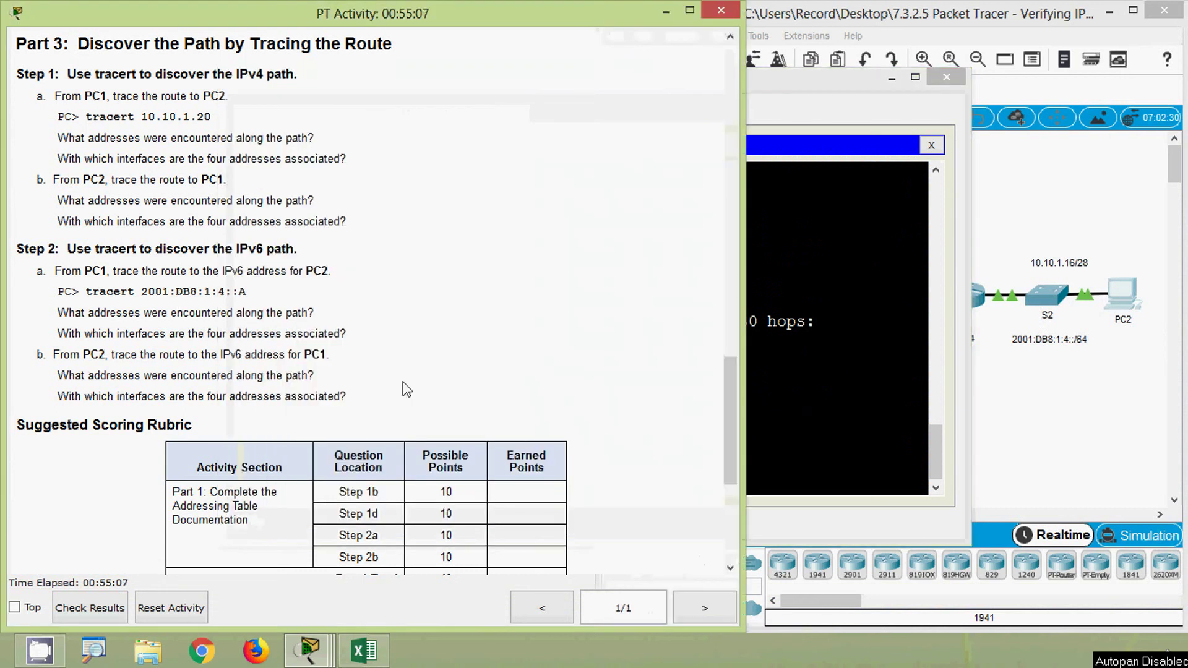
left_click_drag(729, 414, 736, 68)
left_click(861, 336)
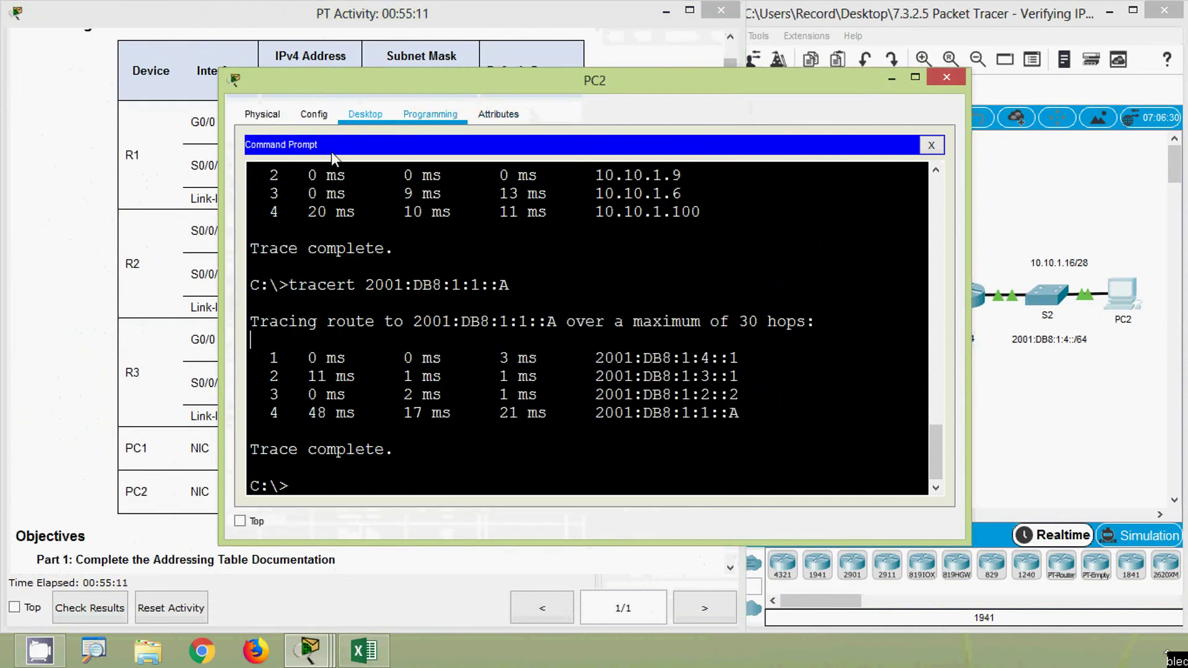
left_click_drag(220, 225, 323, 225)
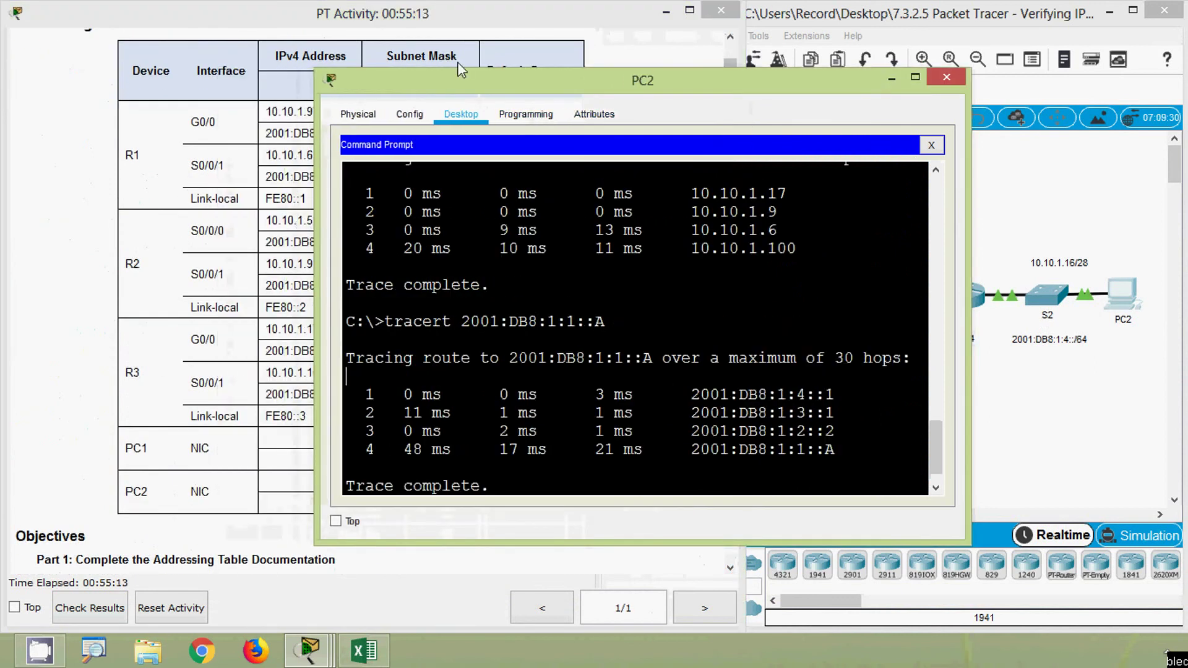
left_click_drag(462, 68, 463, 80)
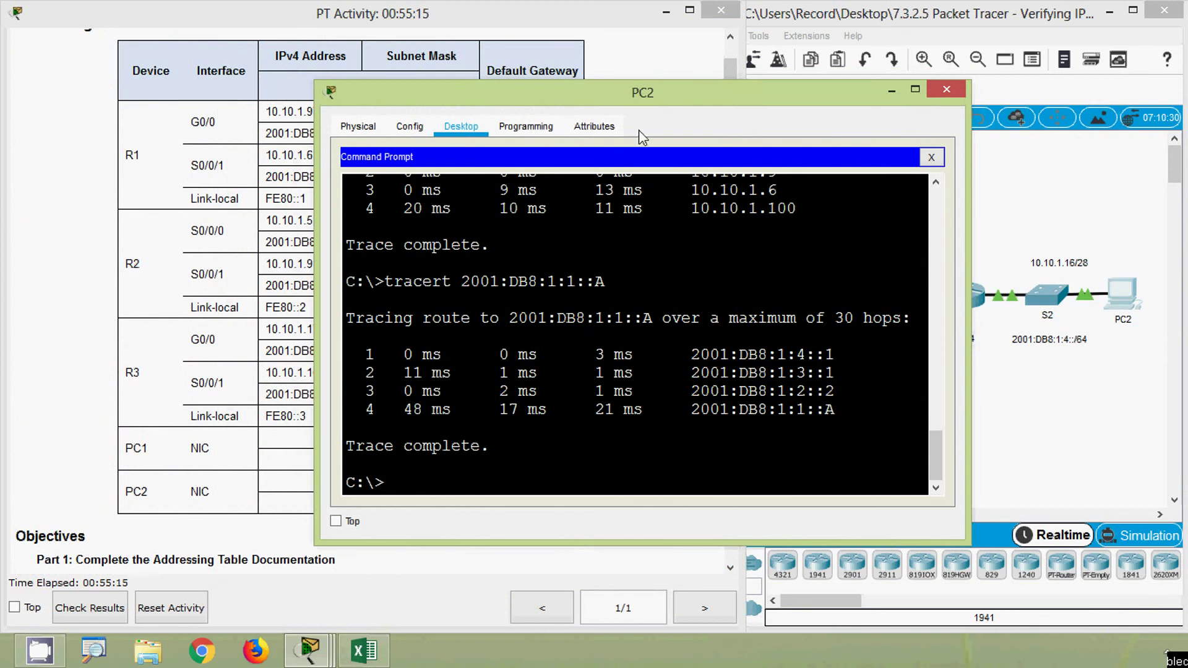
left_click_drag(615, 99, 830, 54)
left_click(925, 291)
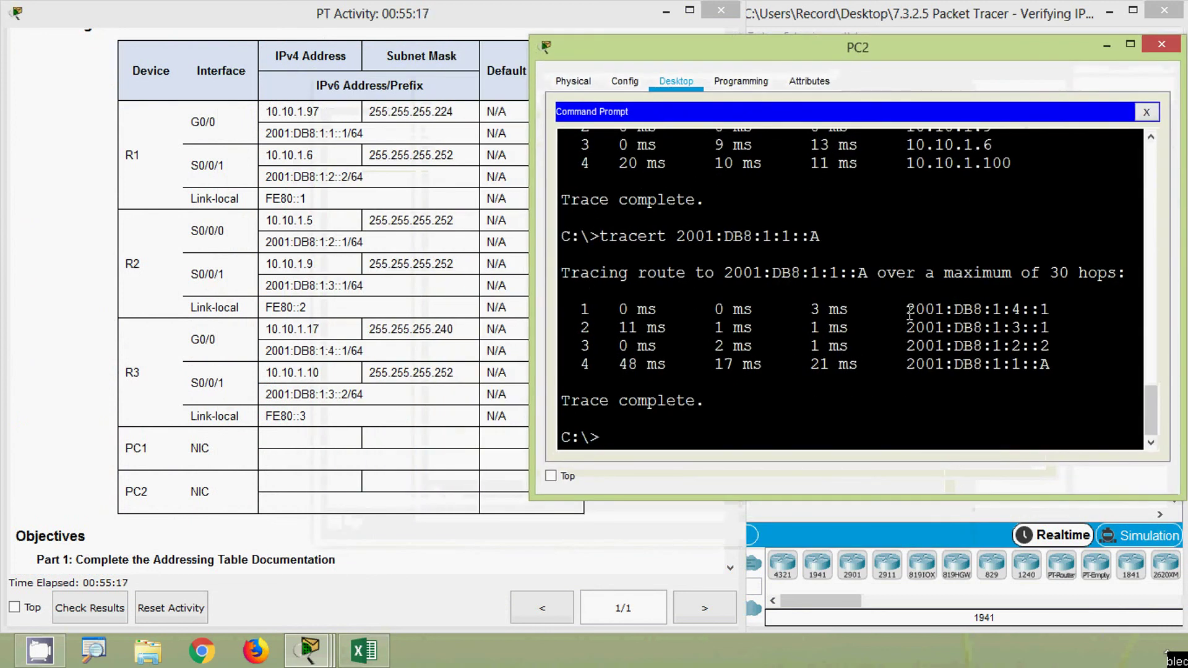
- Match the first two hops of PC2's IPv6 trace, 2001:DB8:1:4::1 and 2001:DB8:1:3::1, to router interfaces in the Addressing Table
left_click_drag(910, 309, 1060, 315)
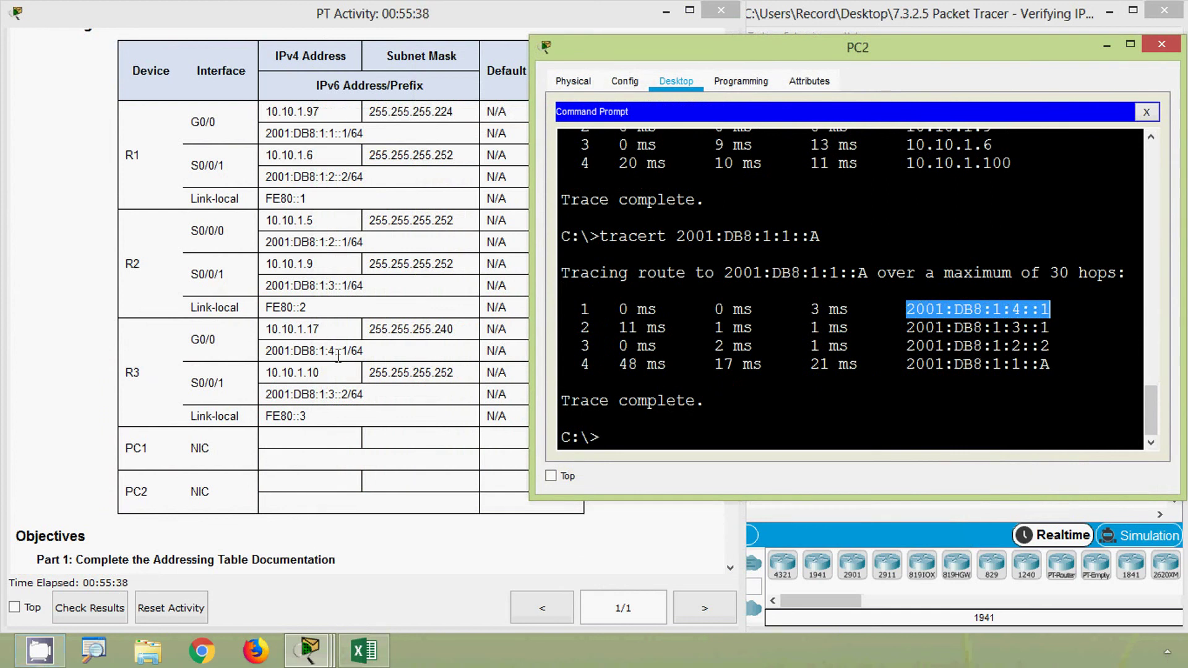
left_click(339, 357)
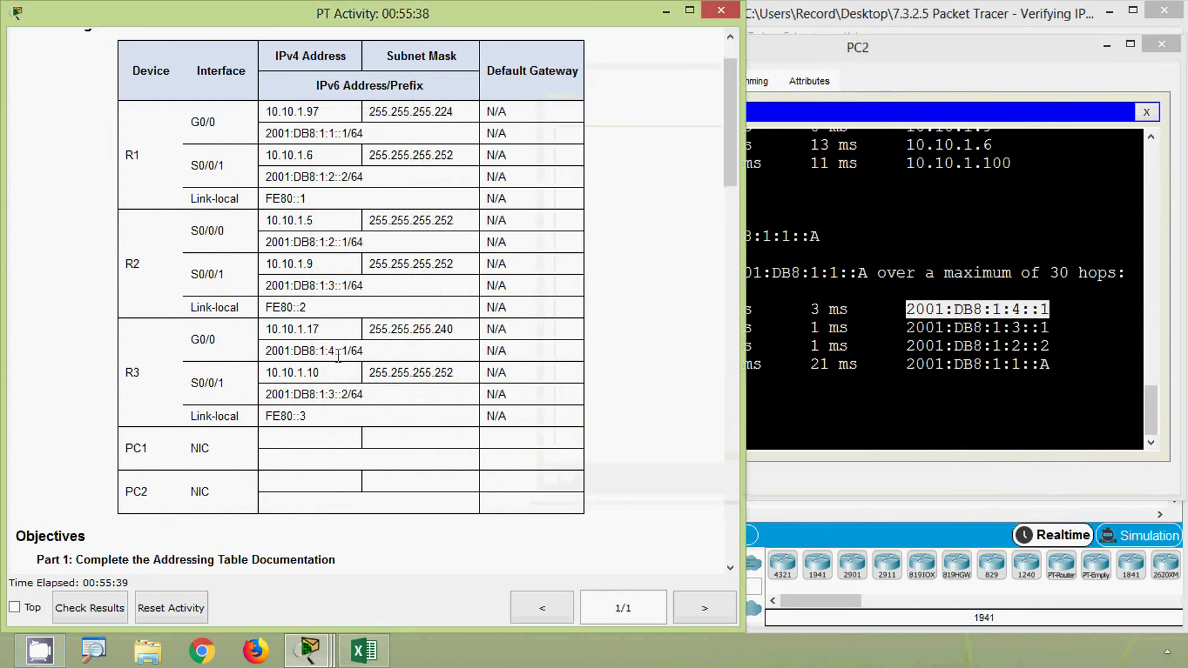
left_click_drag(348, 350, 199, 340)
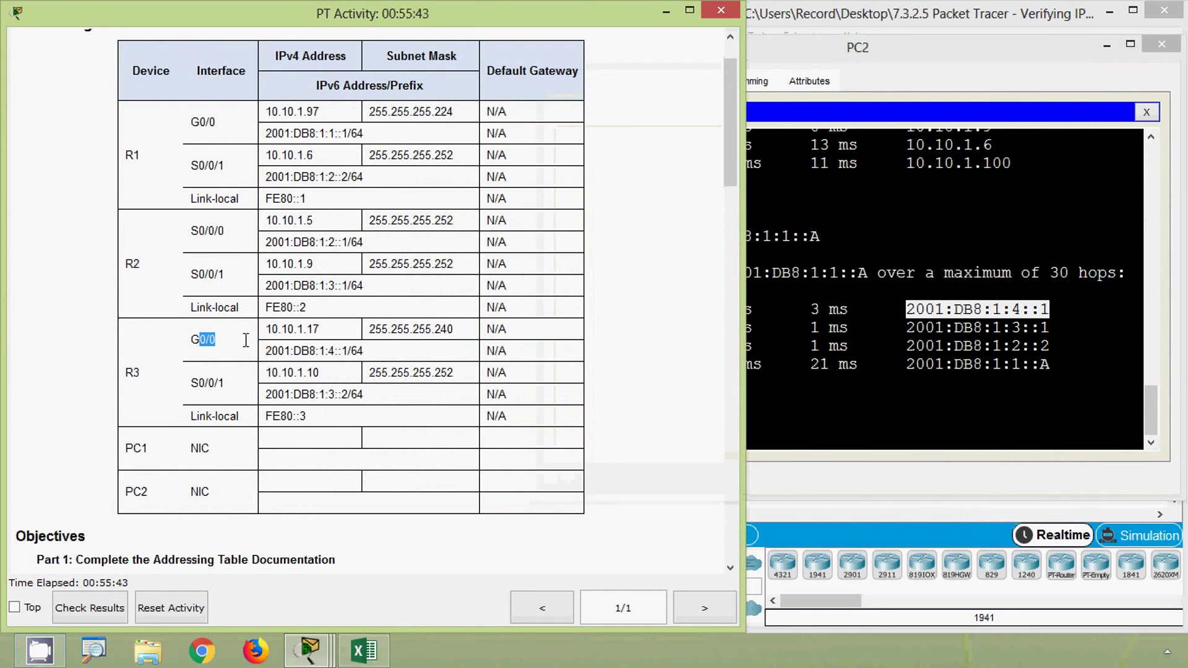
double_click(132, 373)
left_click(877, 346)
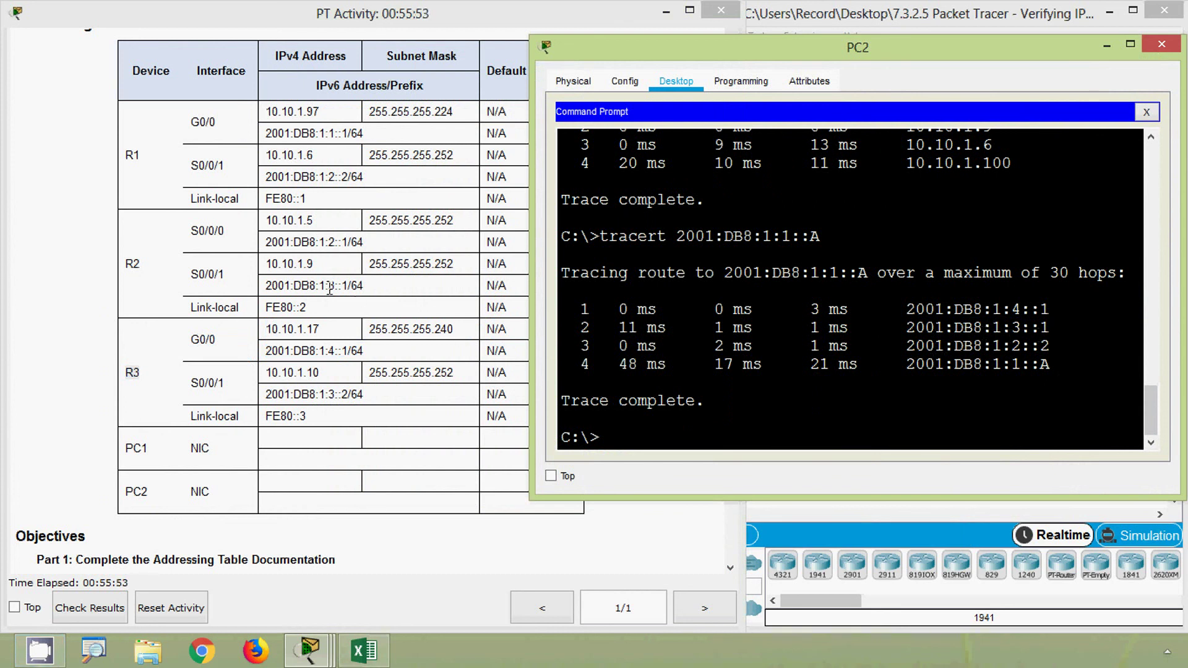
left_click_drag(267, 284, 350, 289)
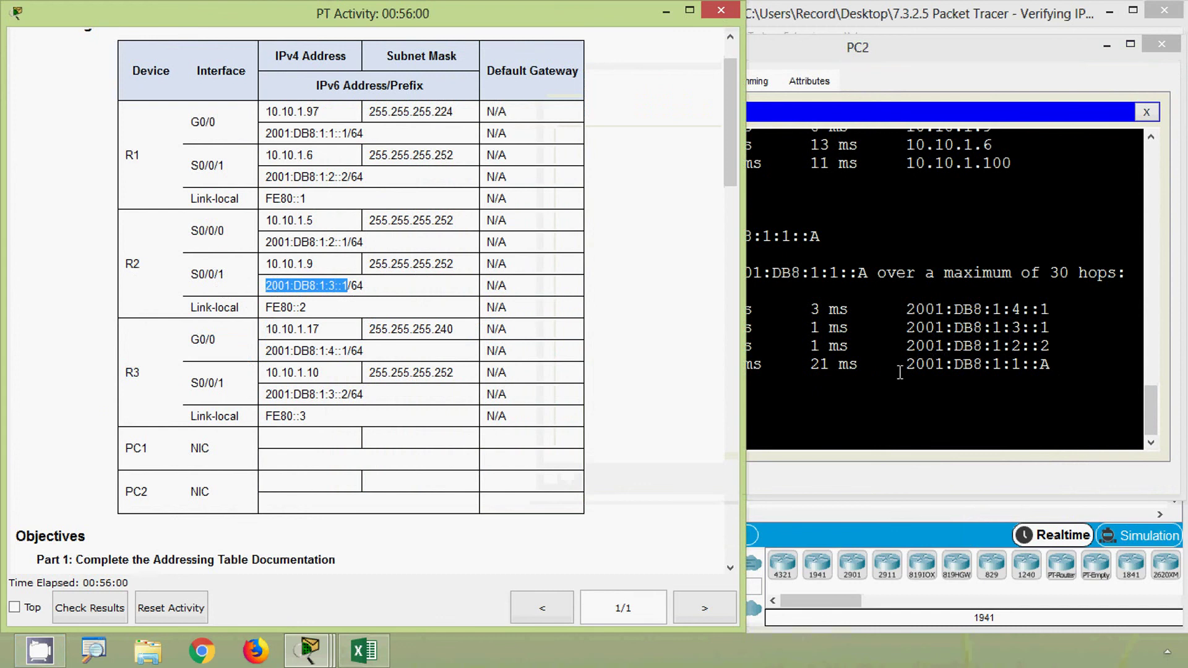
- Match PC2's third hop, 2001:DB8:1:2::2, to its router interface, check the last hop, 2001:DB8:1:1::A, and close PC2's window
left_click_drag(907, 345, 1050, 347)
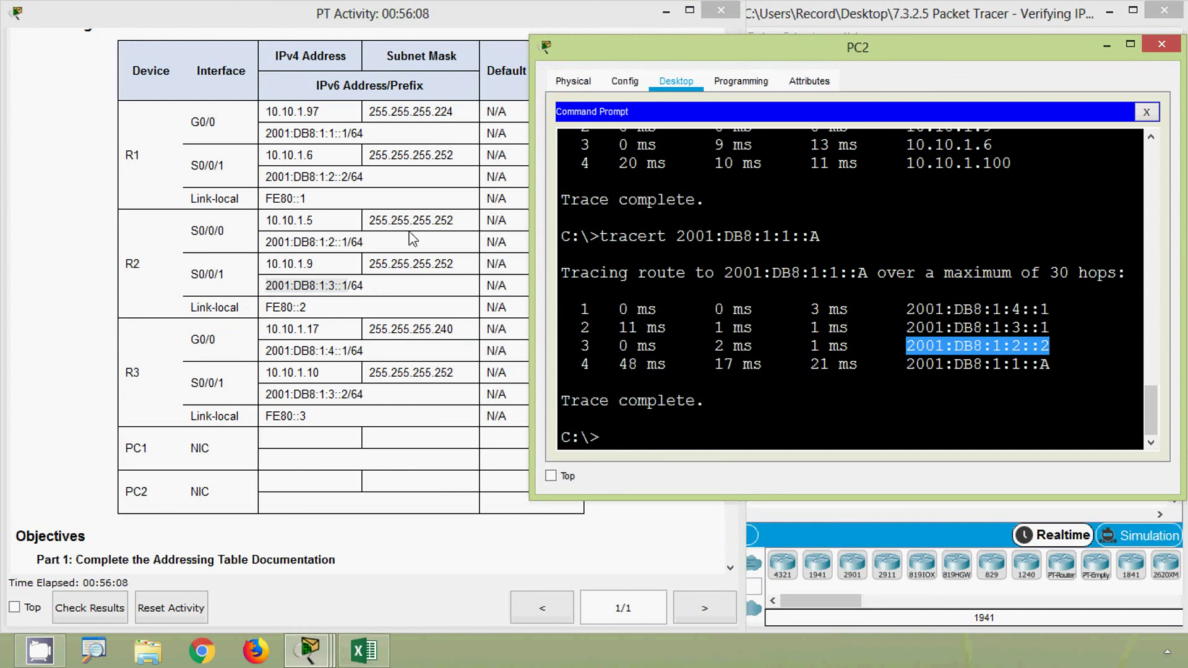
left_click(349, 178)
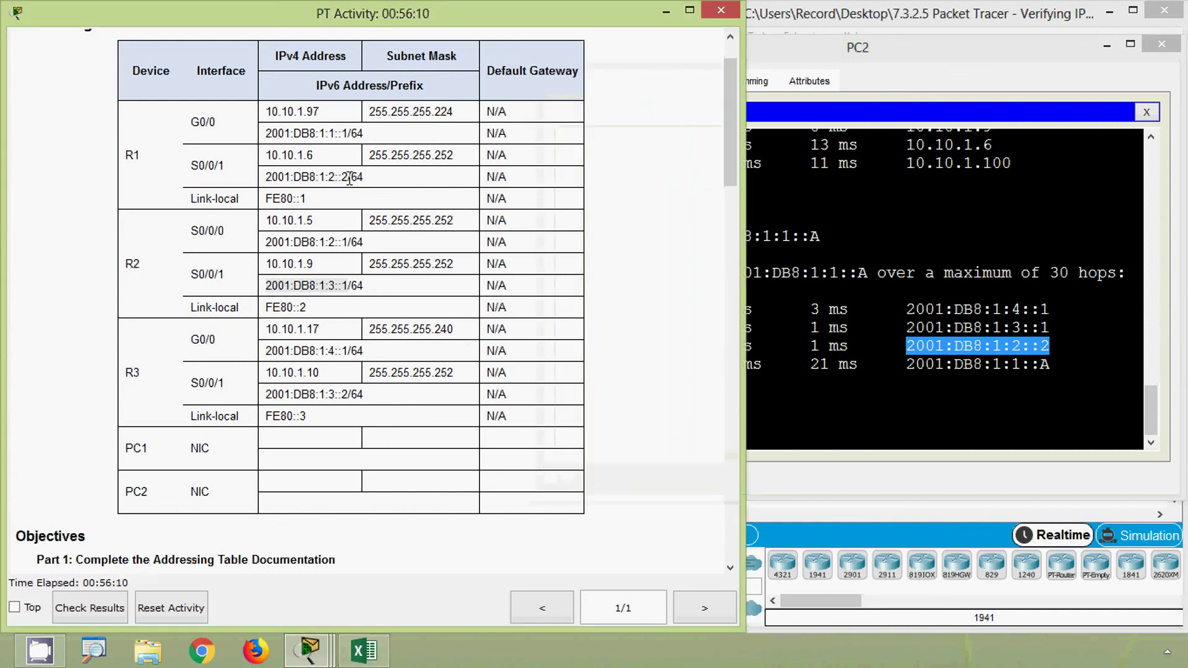
left_click_drag(349, 178, 269, 179)
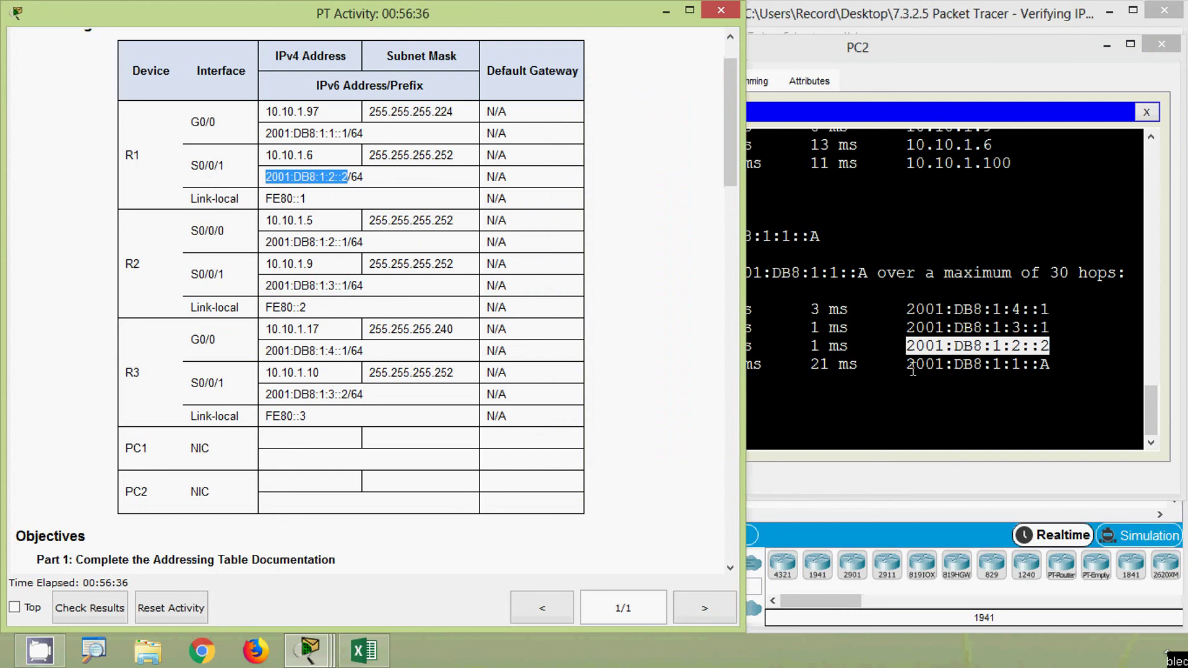
left_click_drag(907, 368, 1053, 367)
left_click(1054, 397)
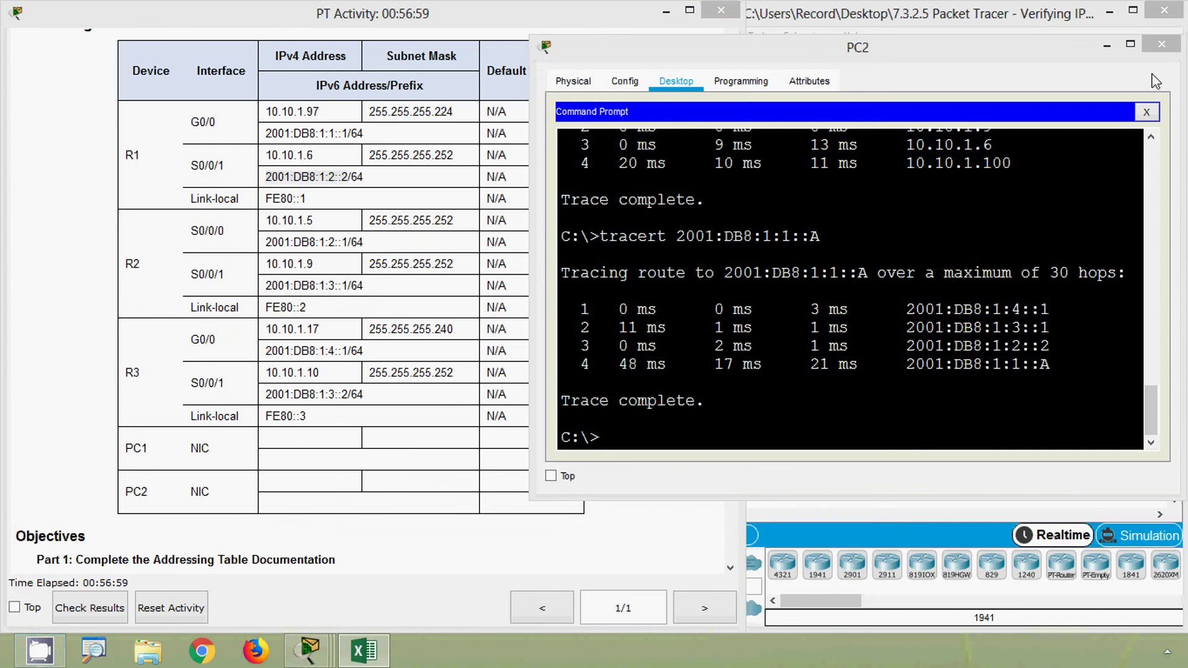
left_click(1161, 45)
left_click_drag(729, 170, 735, 93)
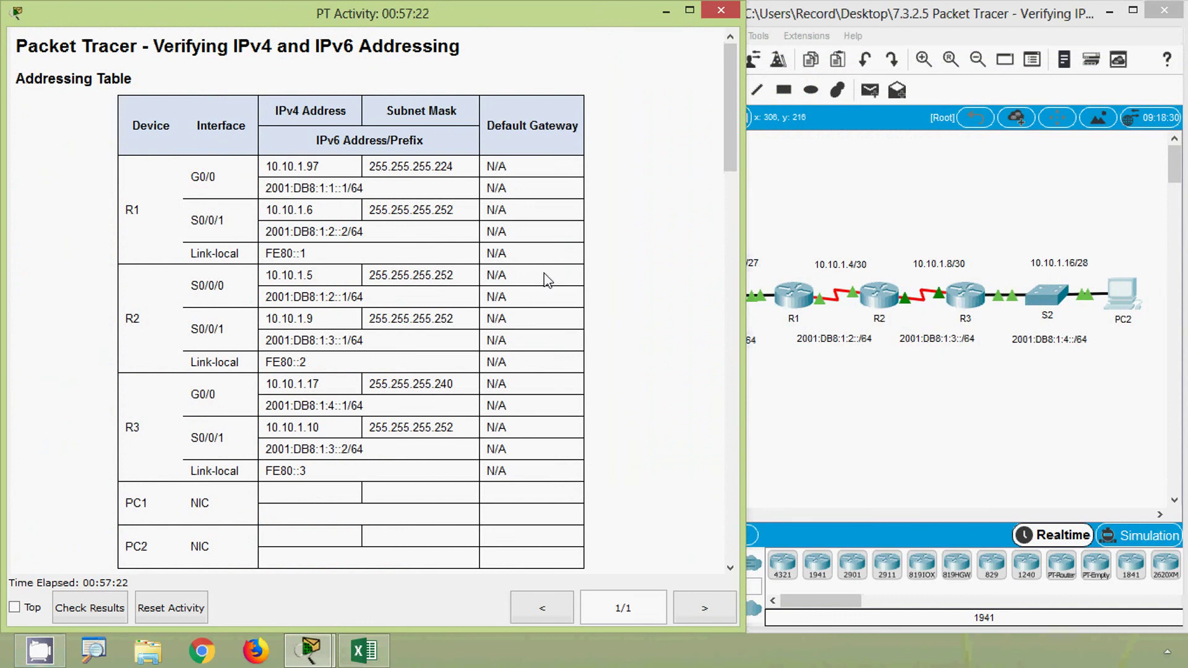